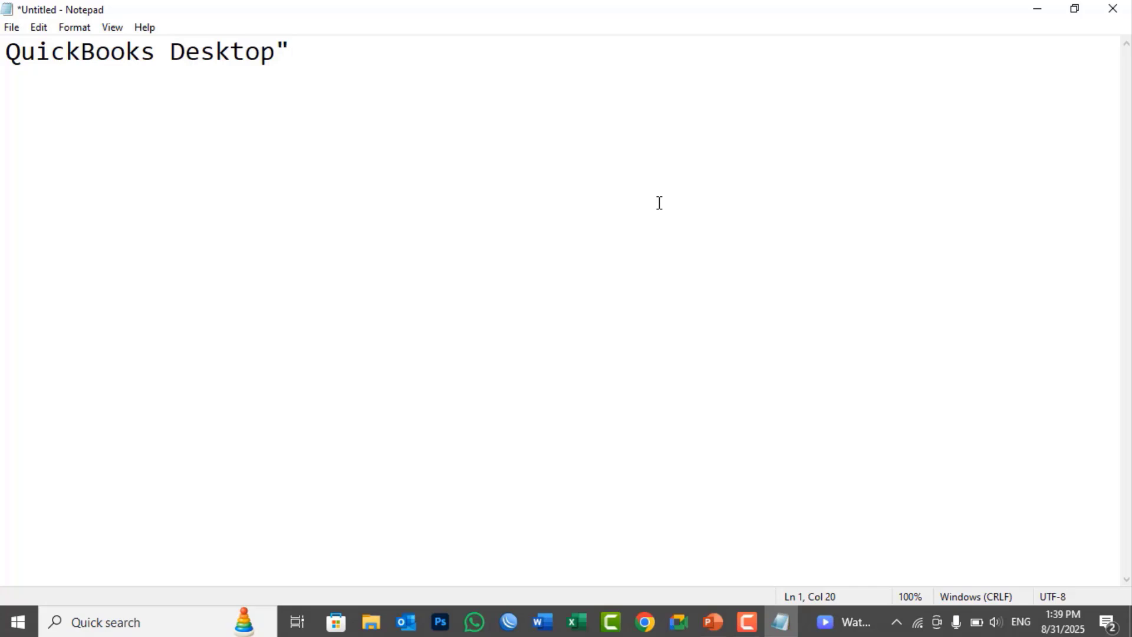
# Step: Complete the note's heading so that it reads "QuickBooks Desktop: Install"
pyautogui.press('BackSpace')
pyautogui.write(':')
pyautogui.press('Return')
pyautogui.press('BackSpace')
pyautogui.write('Install')
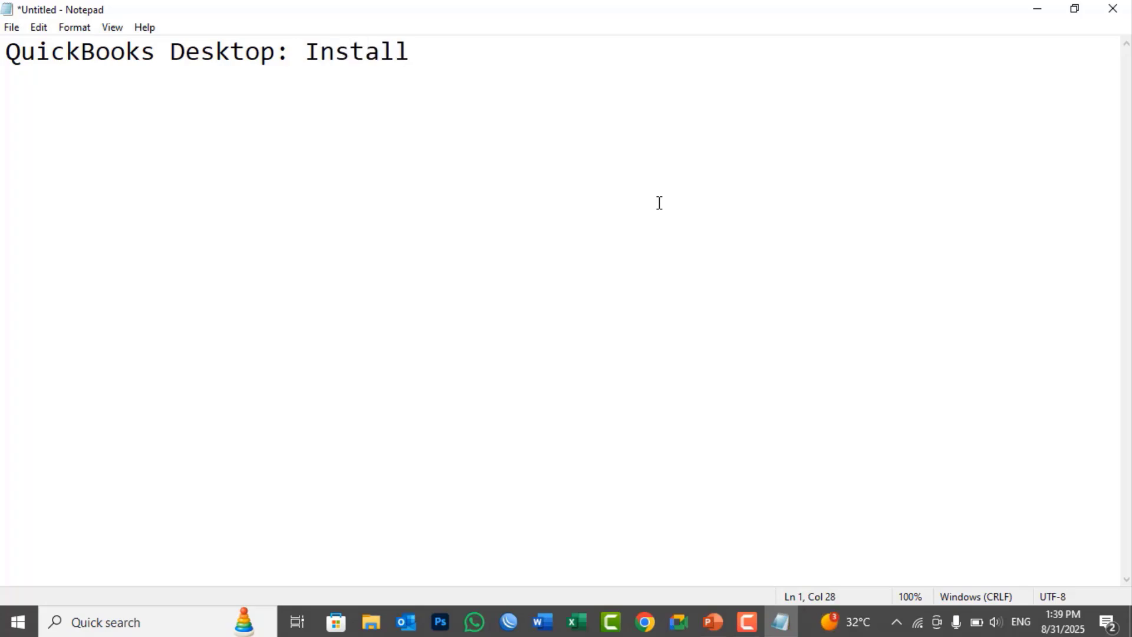
# Step: Add the line "Trial Version of QB Desktop (30days)" below the heading
pyautogui.press('Return')
pyautogui.write('Trial V')
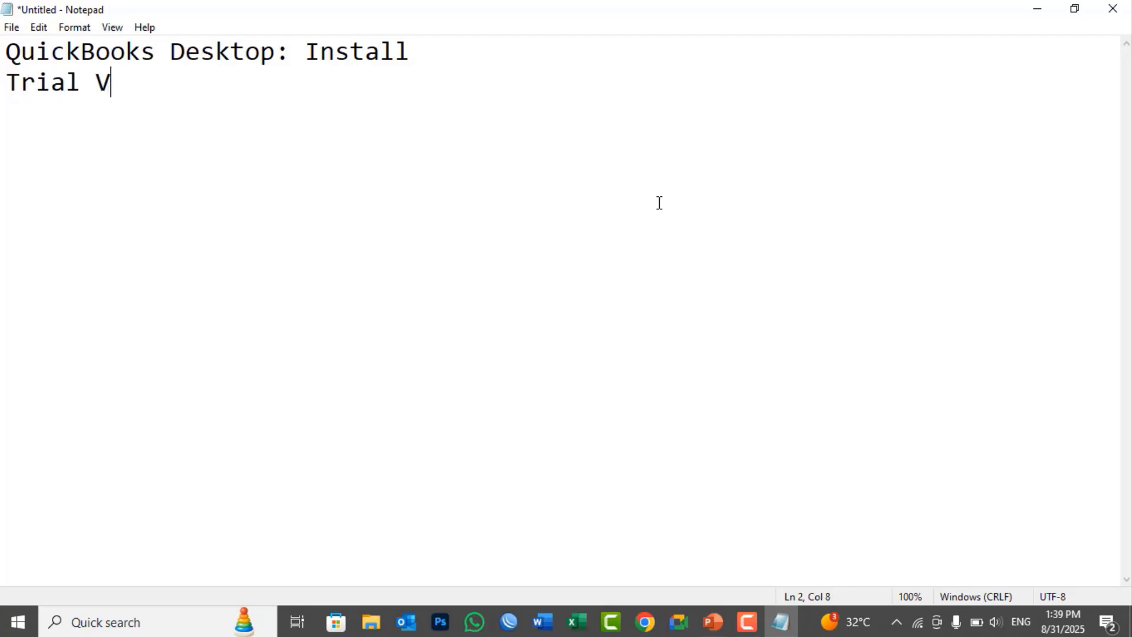
pyautogui.write('ersion of ')
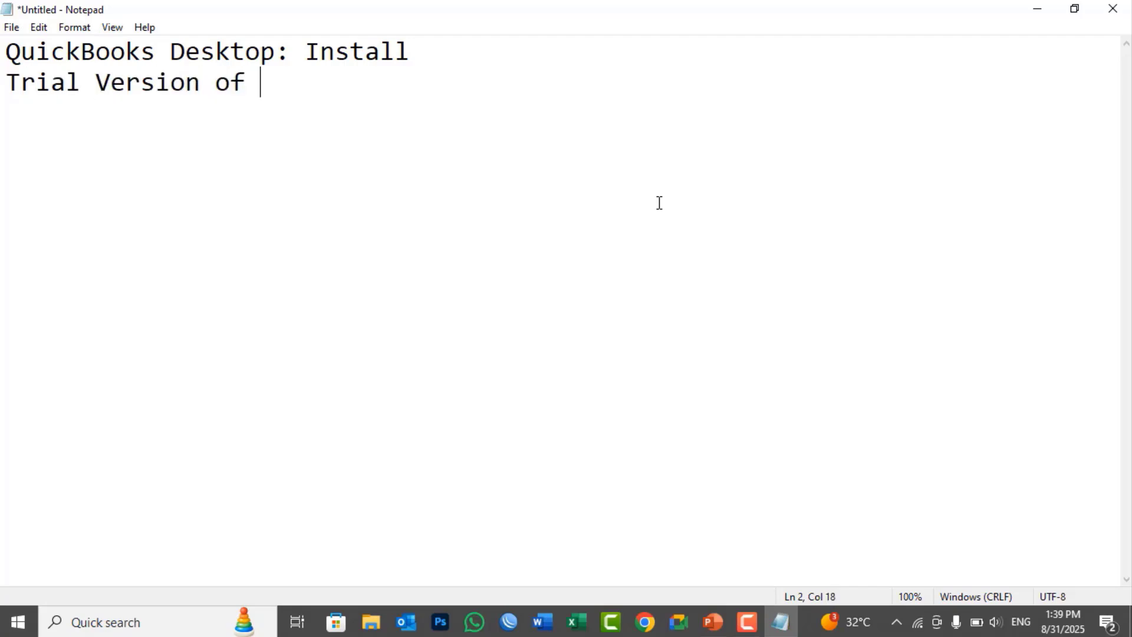
pyautogui.write('QB Desktop')
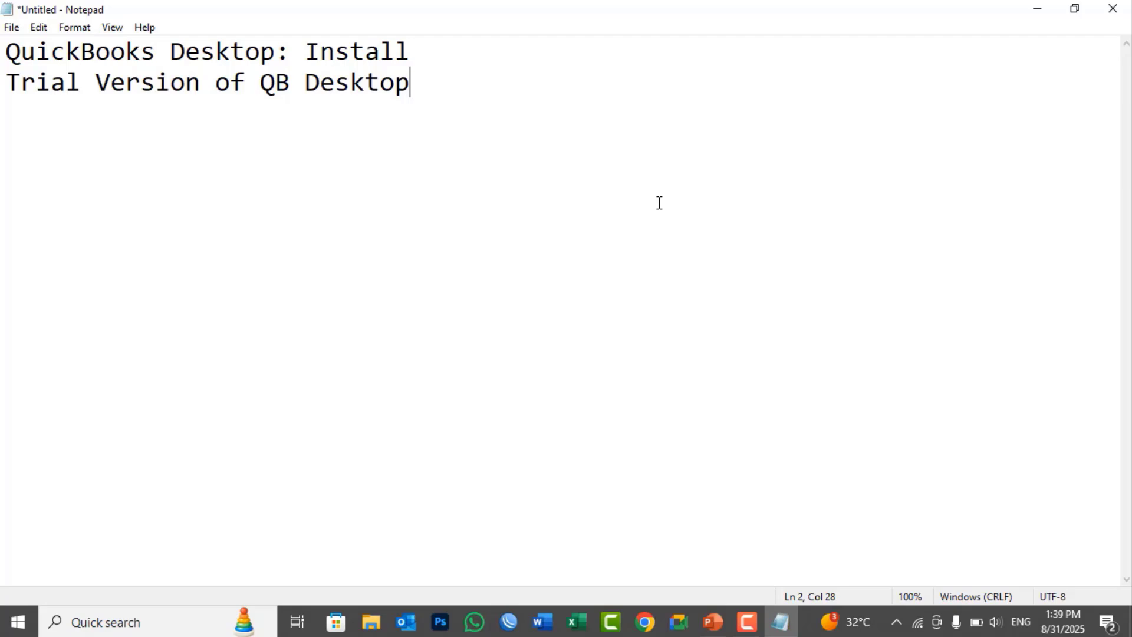
pyautogui.write('(30days)')
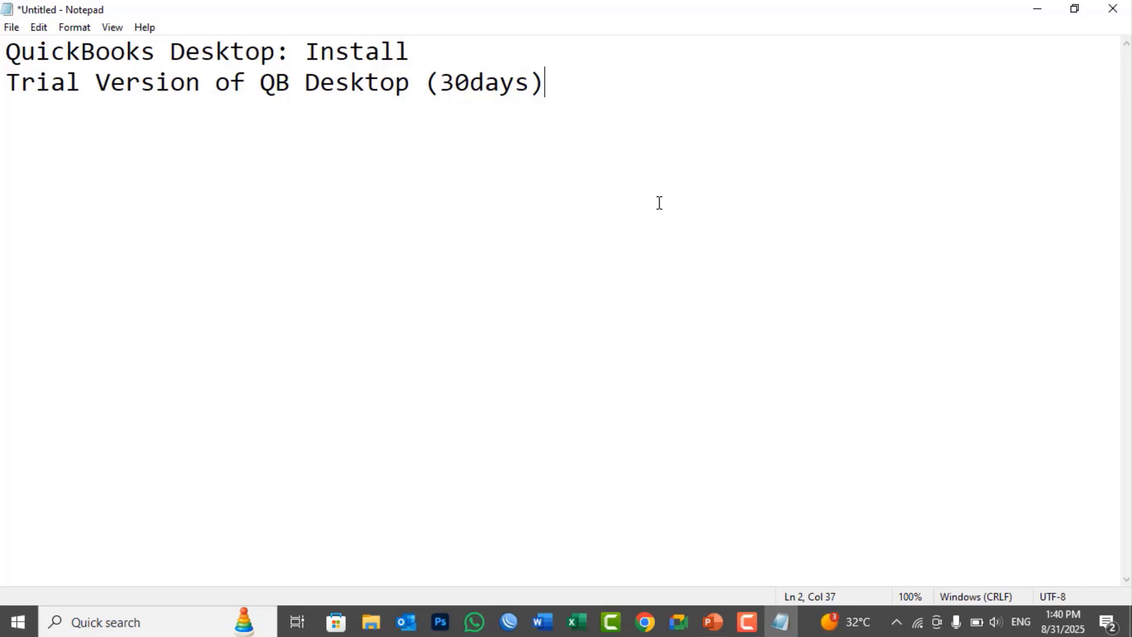
# Step: Add the line "License Versionf of QB Desktop" below the trial version line
pyautogui.press('Return')
pyautogui.write('License V')
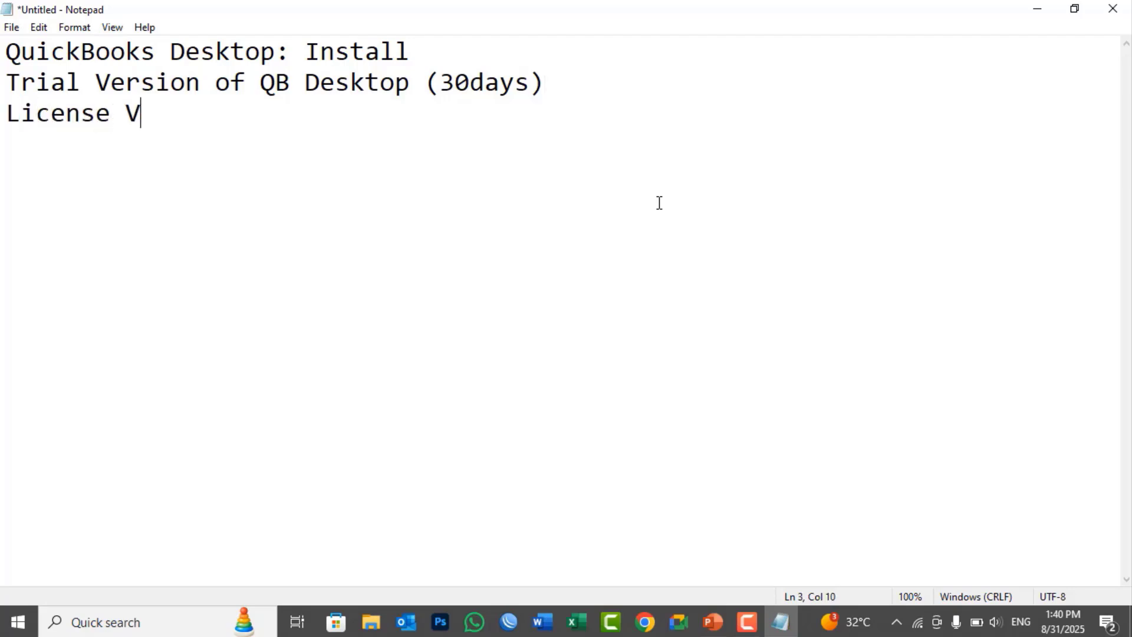
pyautogui.write('ersionf o')
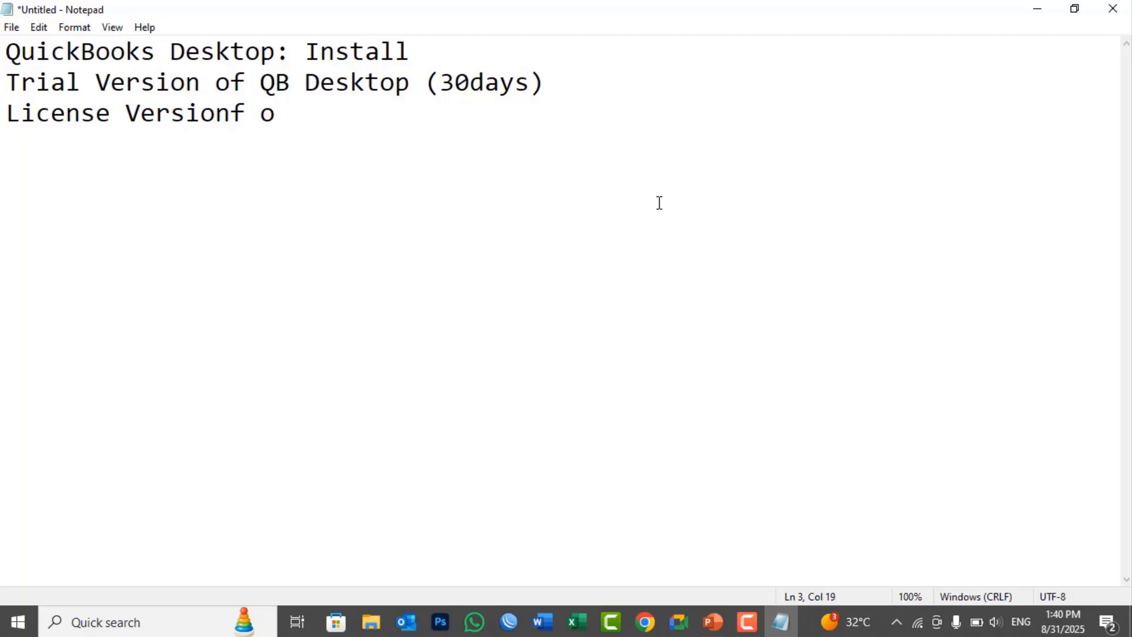
pyautogui.write('f QB Deskt')
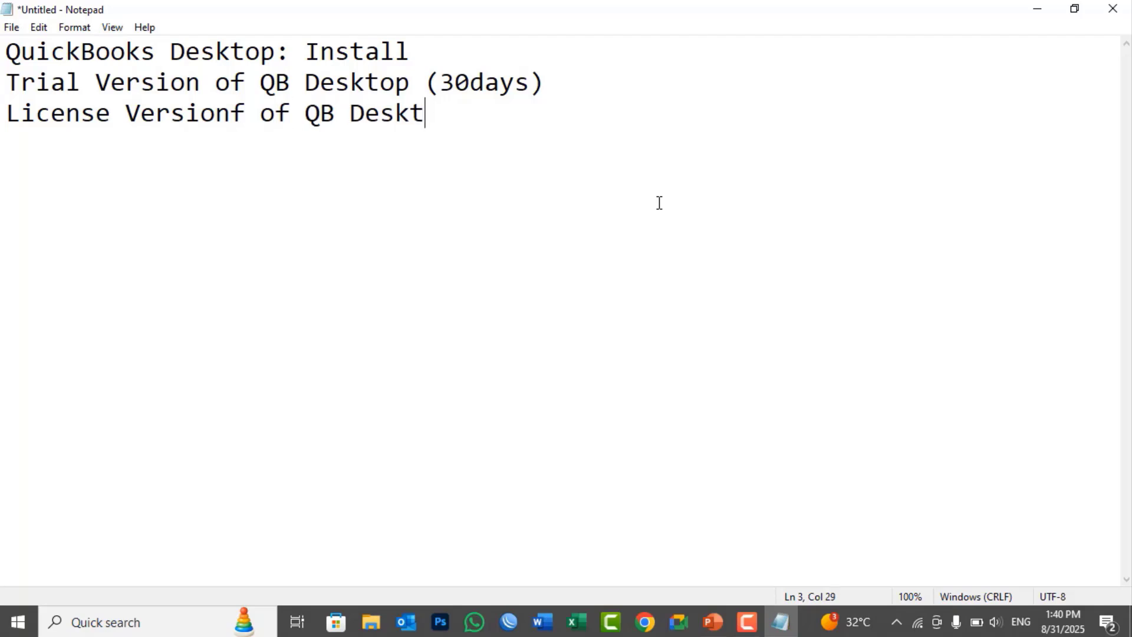
pyautogui.write('op')
# Step: Add the indented sub-item "A) Life time (One time Payment)" under the license version line
pyautogui.press('Return')
pyautogui.press('Tab')
pyautogui.write('A) ')
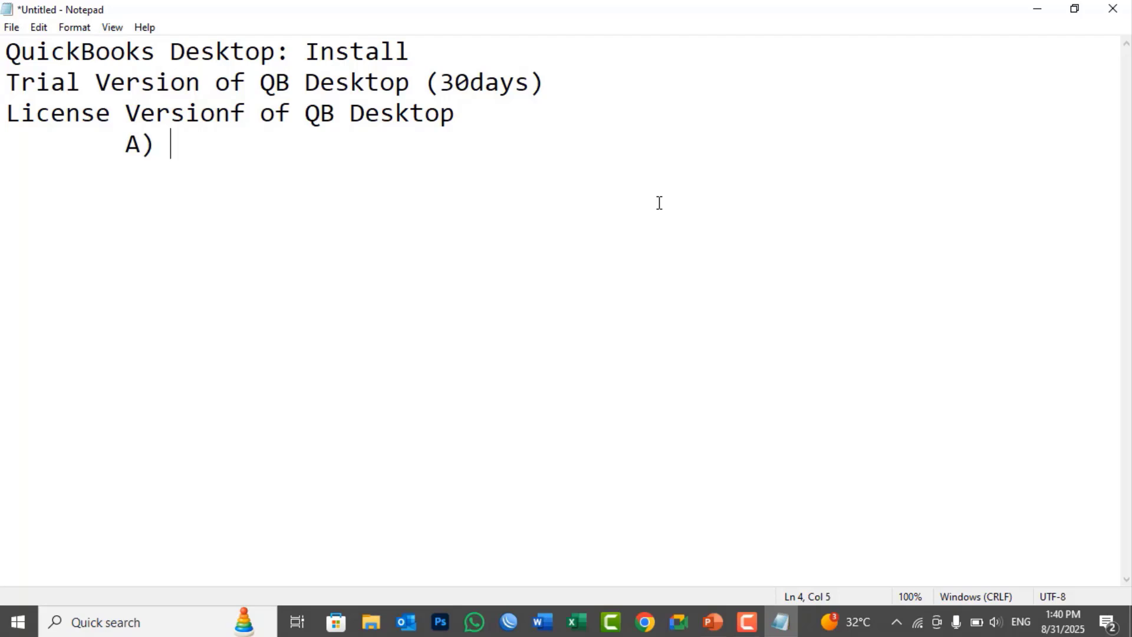
pyautogui.write('Life time ')
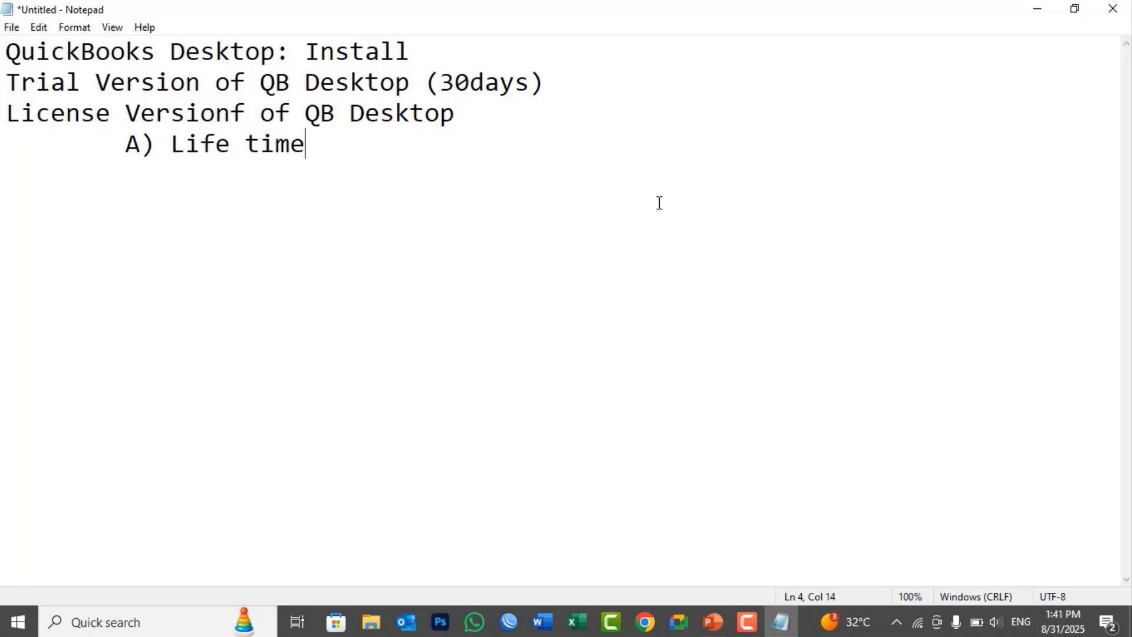
pyautogui.write('(One')
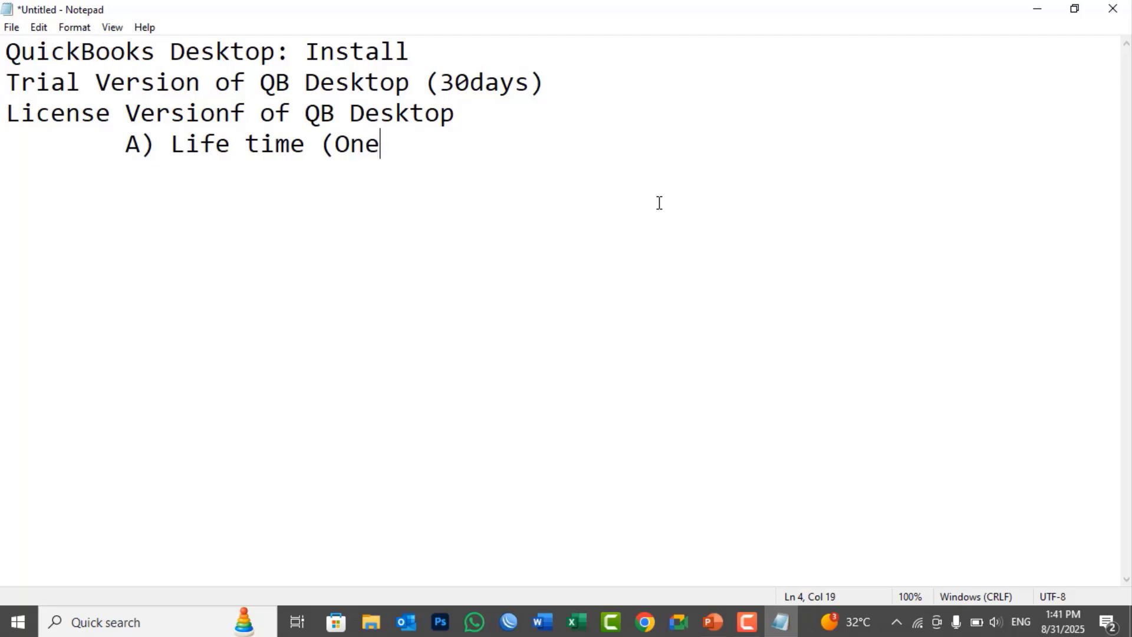
pyautogui.write(' time ')
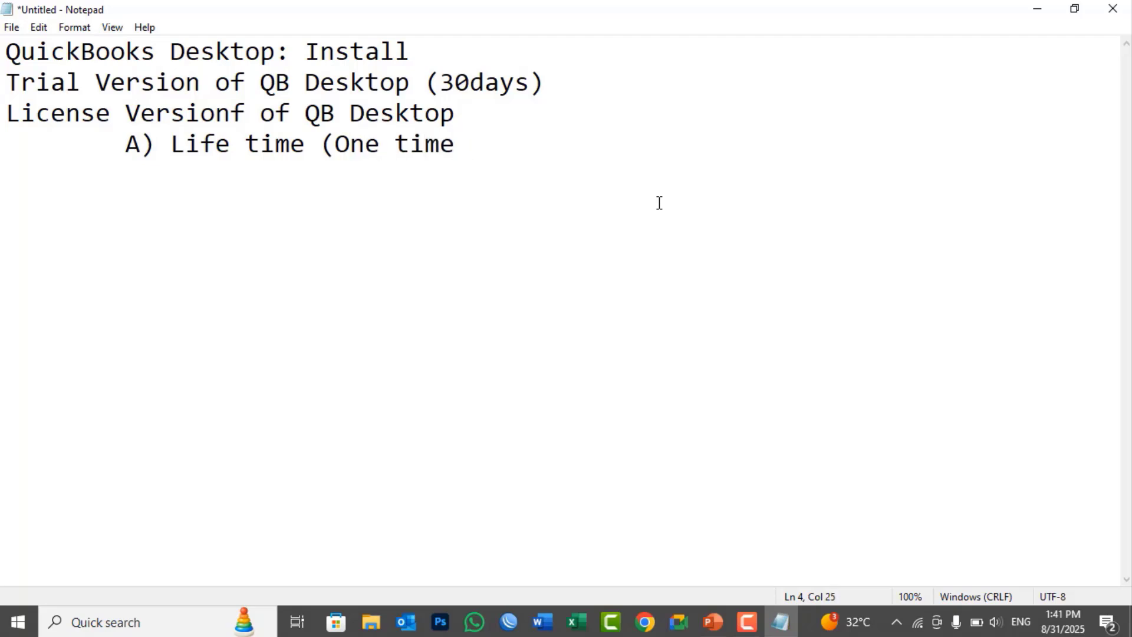
pyautogui.write('Payment)')
# Step: Add a second indented sub-item "B) Annaul Base (Annual Payment)", with a space after the "B)"
pyautogui.press('Return')
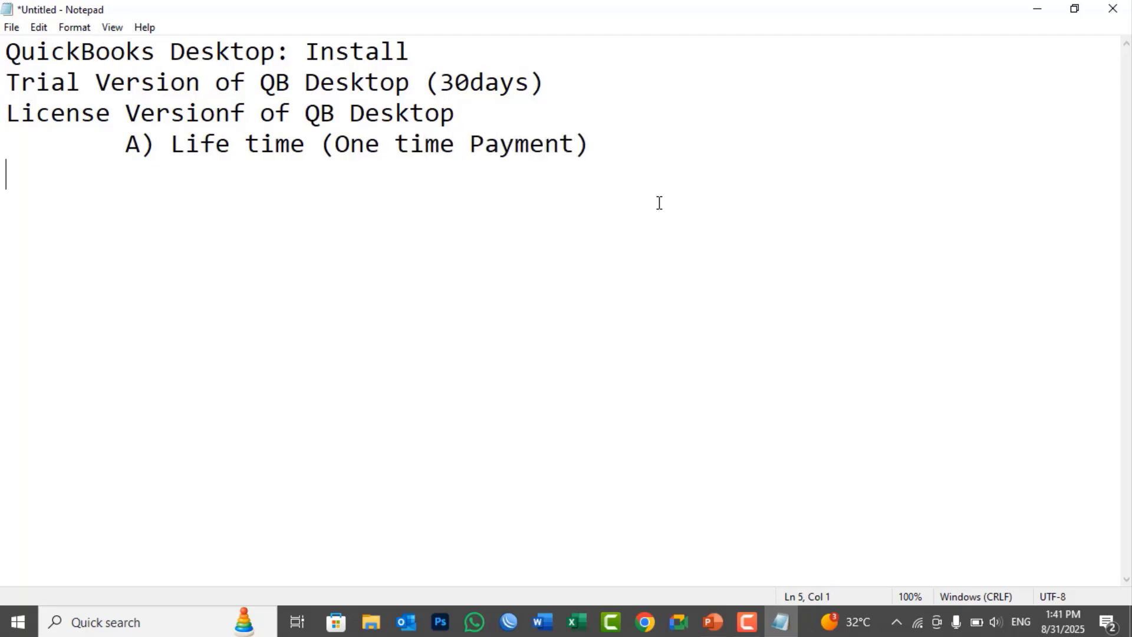
pyautogui.press('Tab')
pyautogui.write('V')
pyautogui.press('BackSpace')
pyautogui.write('B)Annau')
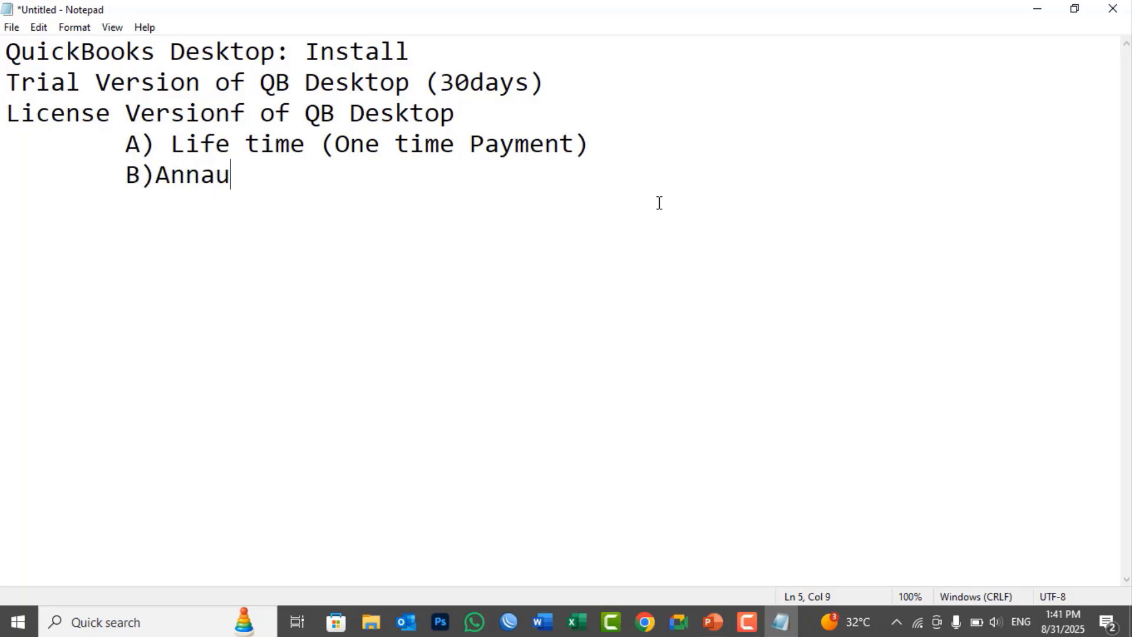
pyautogui.write('l Base')
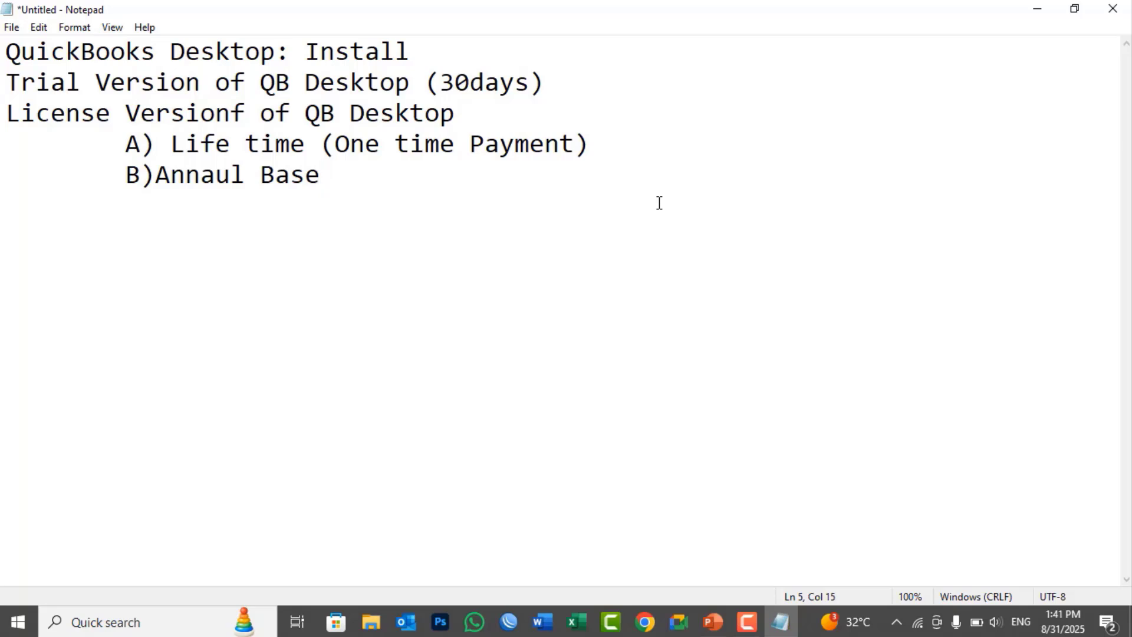
pyautogui.write(' (Annual Payme')
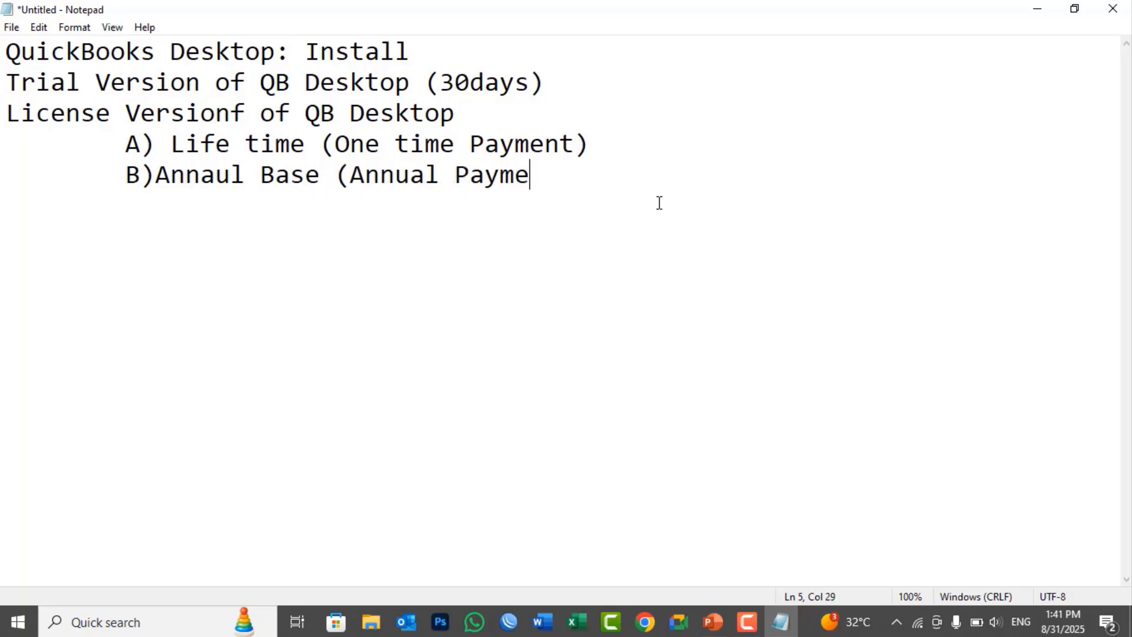
pyautogui.write('nt)')
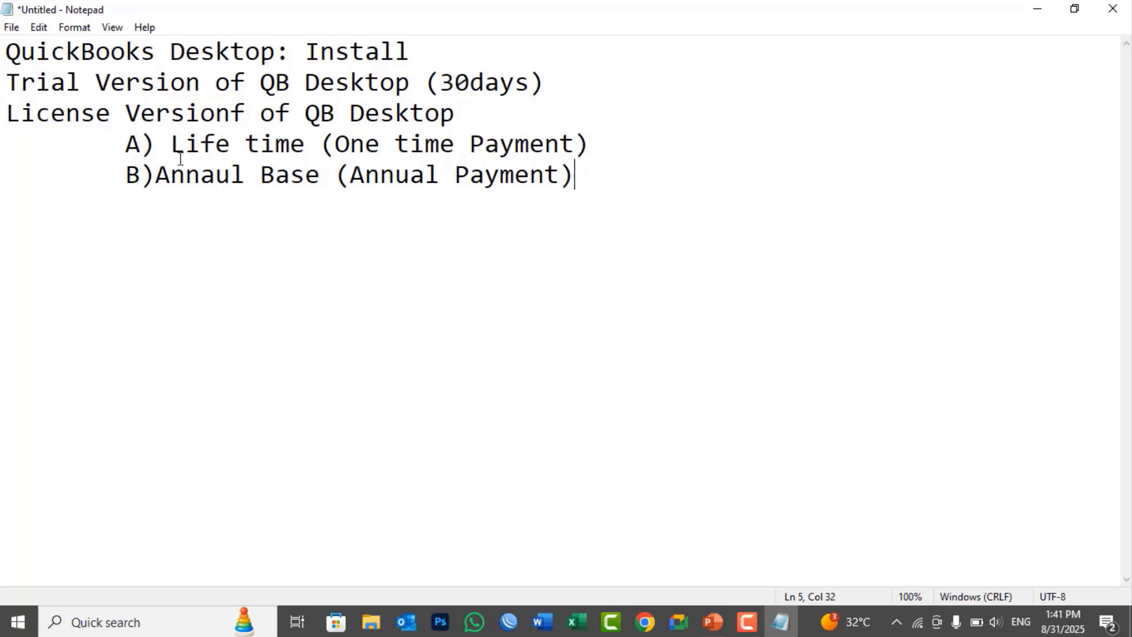
pyautogui.click(158, 175)
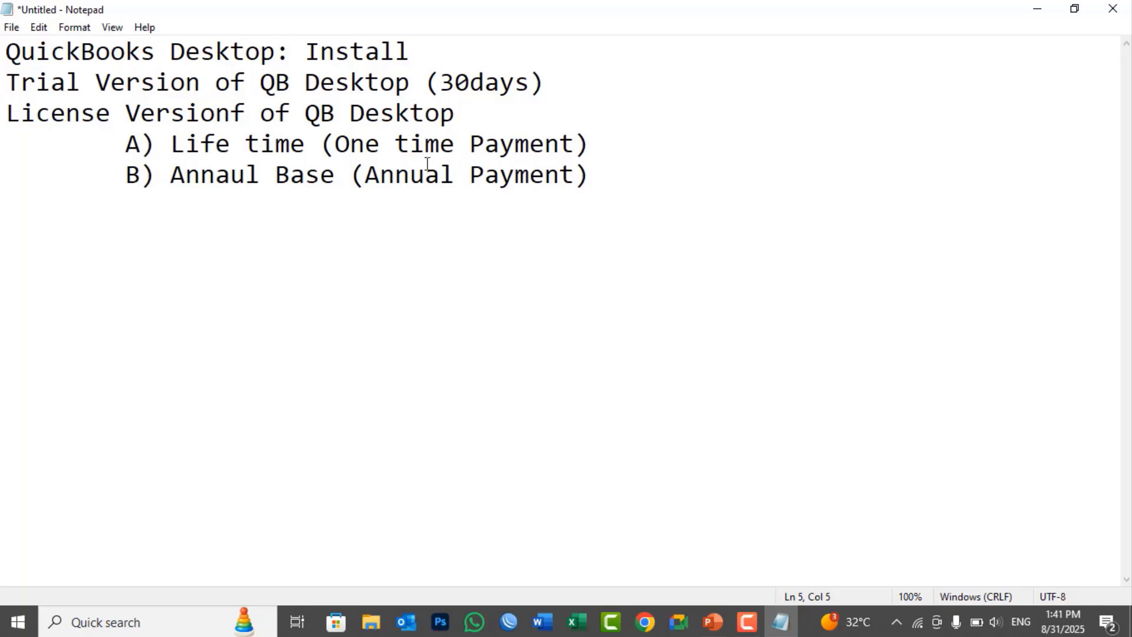
pyautogui.moveTo(334, 143); pyautogui.dragTo(580, 142)
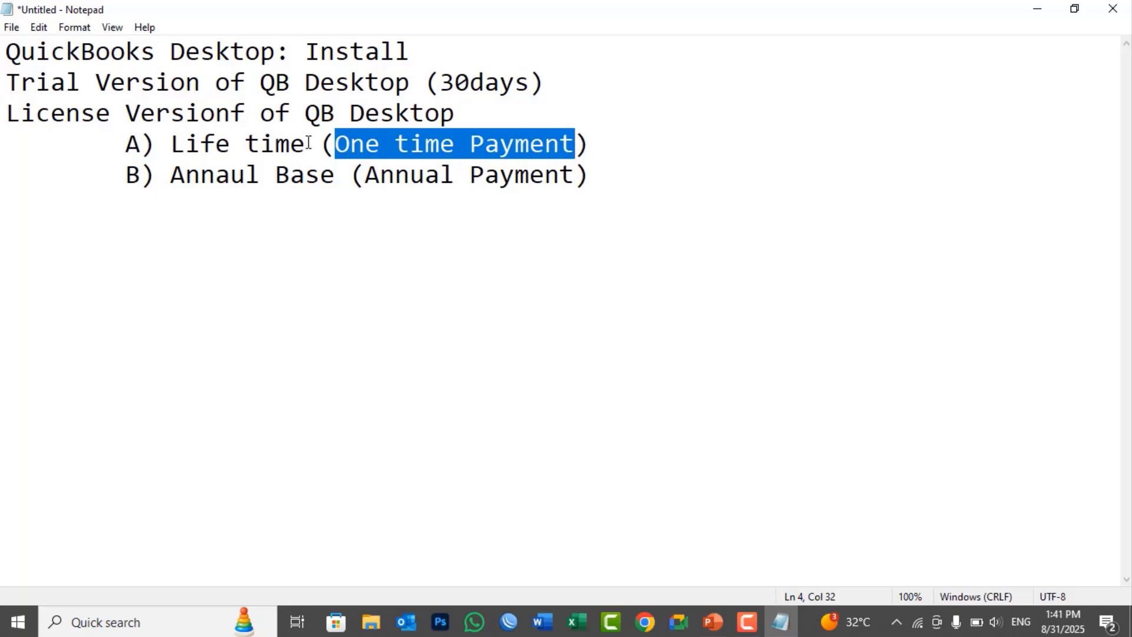
pyautogui.moveTo(306, 143); pyautogui.dragTo(171, 141)
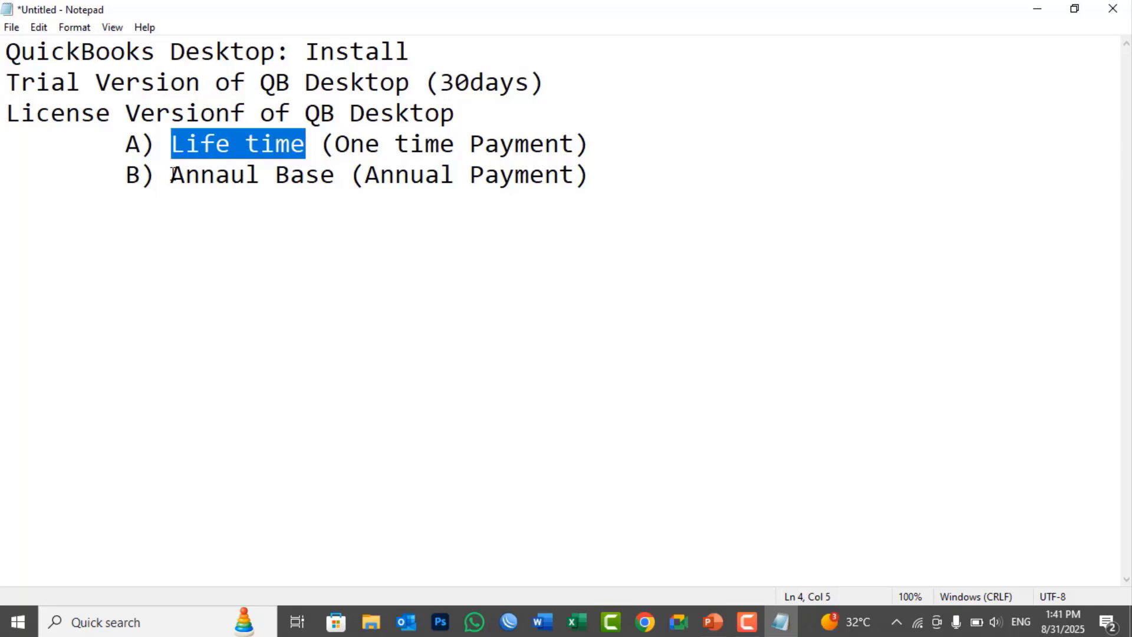
pyautogui.moveTo(170, 174); pyautogui.dragTo(577, 175)
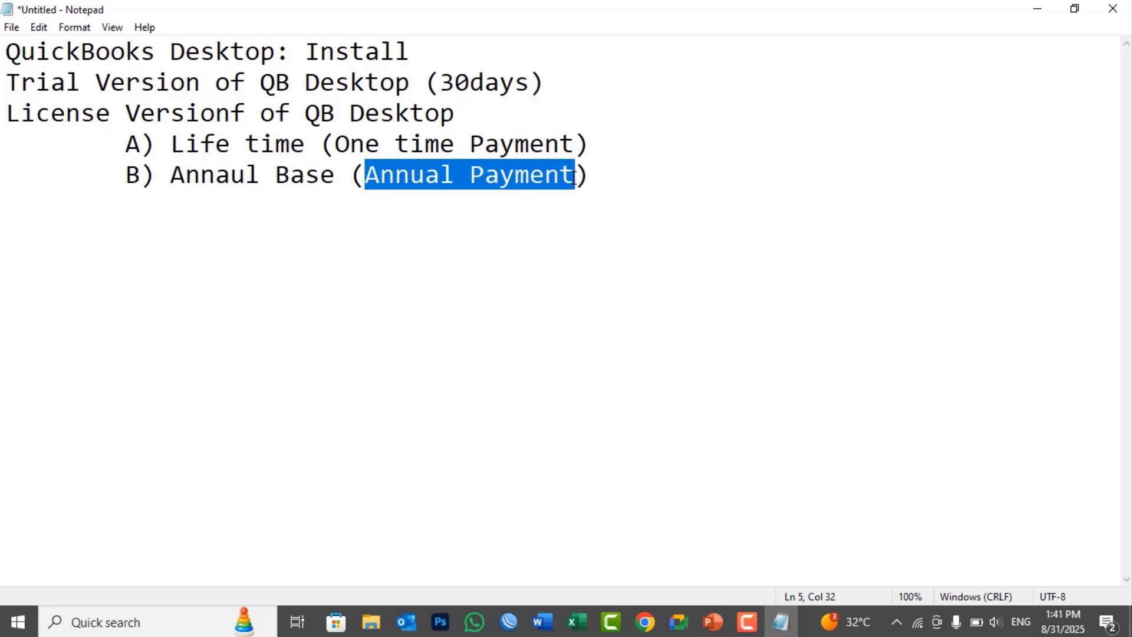
pyautogui.click(593, 142)
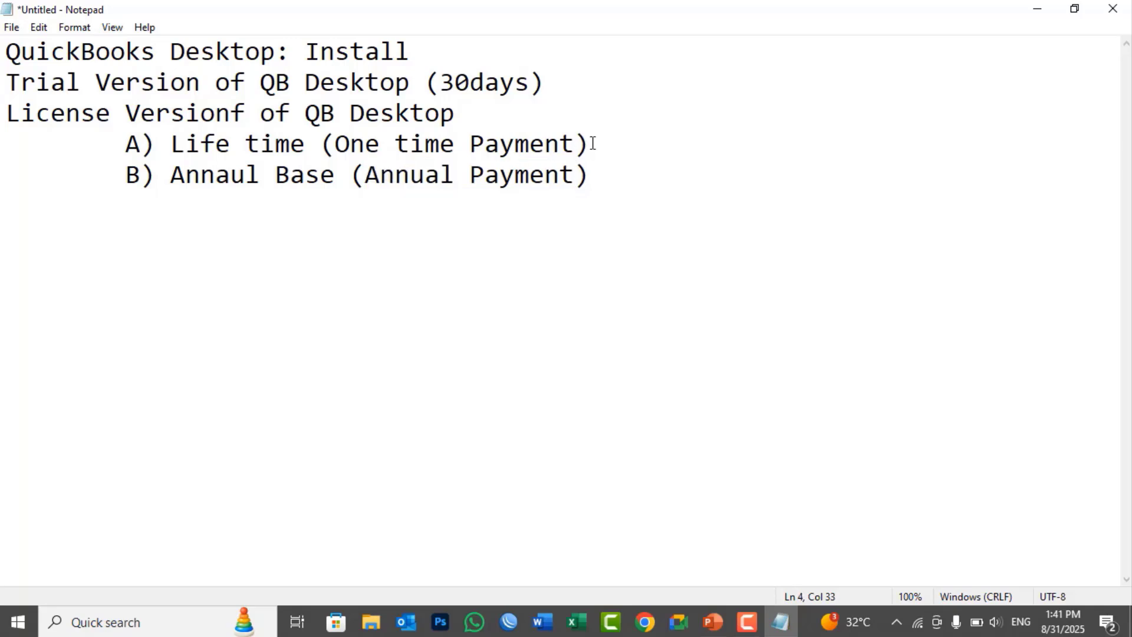
pyautogui.click(593, 167)
pyautogui.click(596, 144)
# Step: Add the unindented line "Crack Version of QB Desktop" below sub-item B, followed by a new line
pyautogui.click(605, 175)
pyautogui.press('Return')
pyautogui.write('Crack Version')
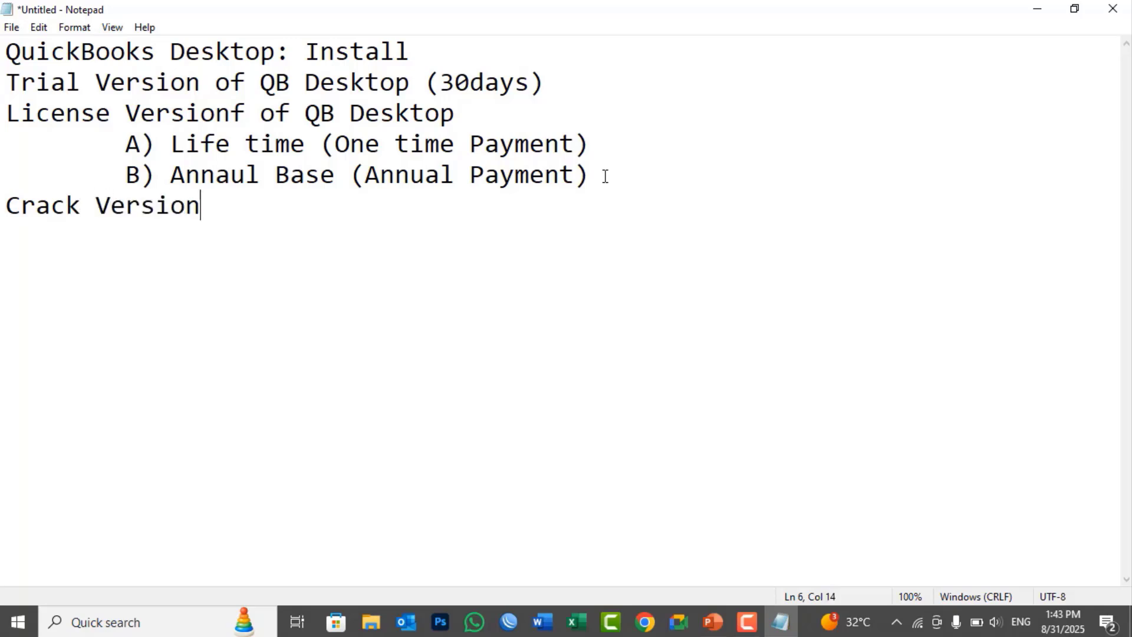
pyautogui.write(' of QB Desk')
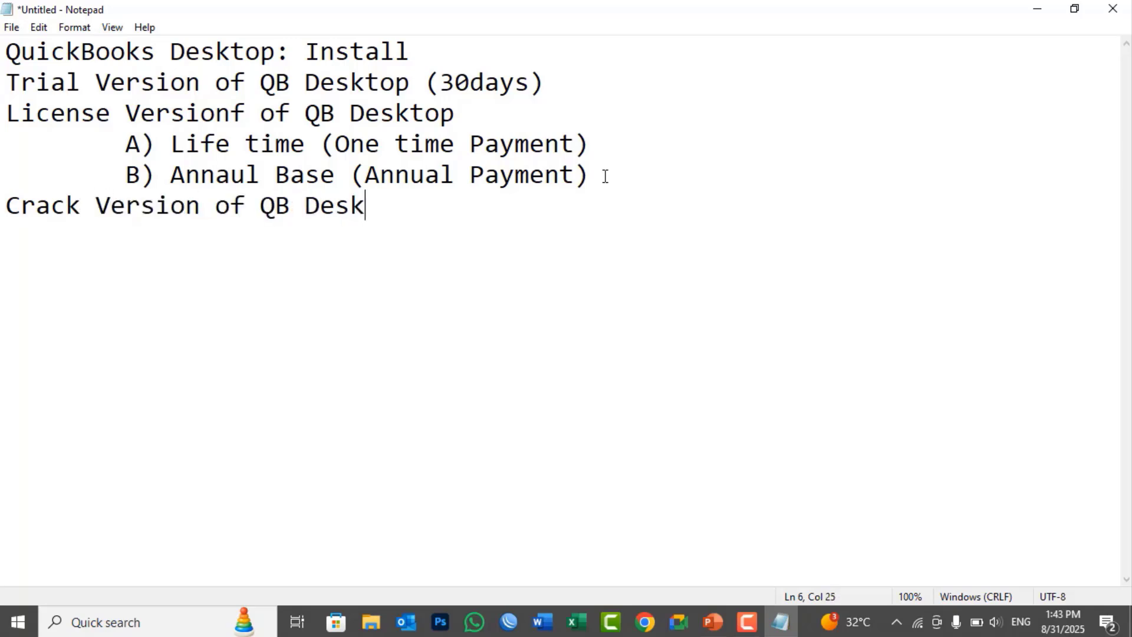
pyautogui.write('topd')
pyautogui.press('BackSpace')
pyautogui.press('Return')
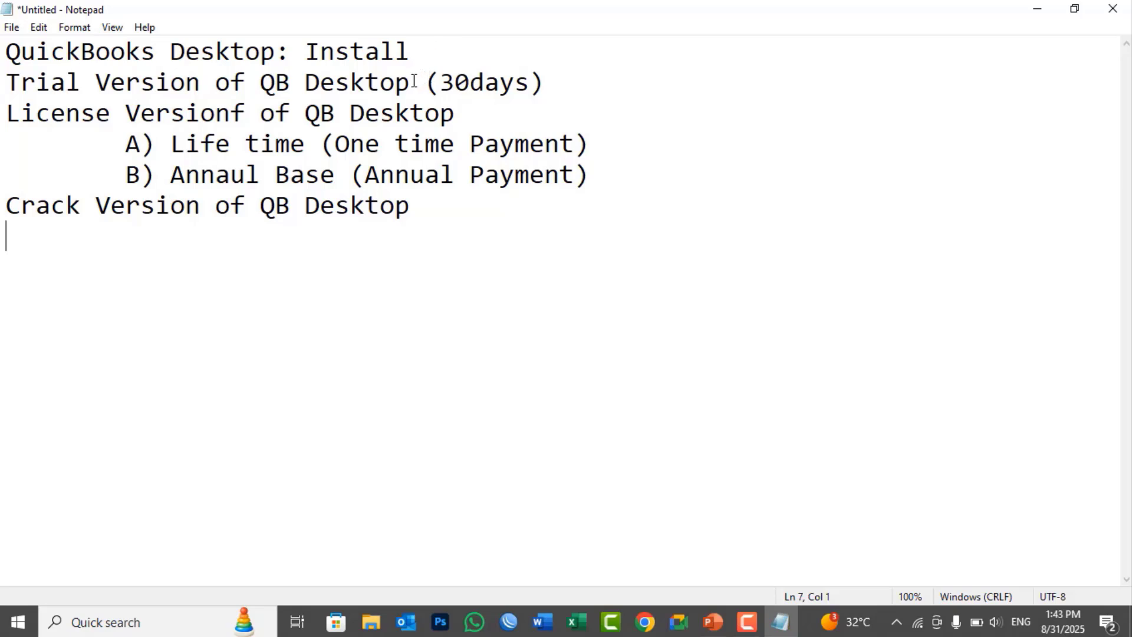
# Step: Review the trial version and crack version lines of the note, highlighting each one in turn
pyautogui.moveTo(414, 82); pyautogui.dragTo(3, 74)
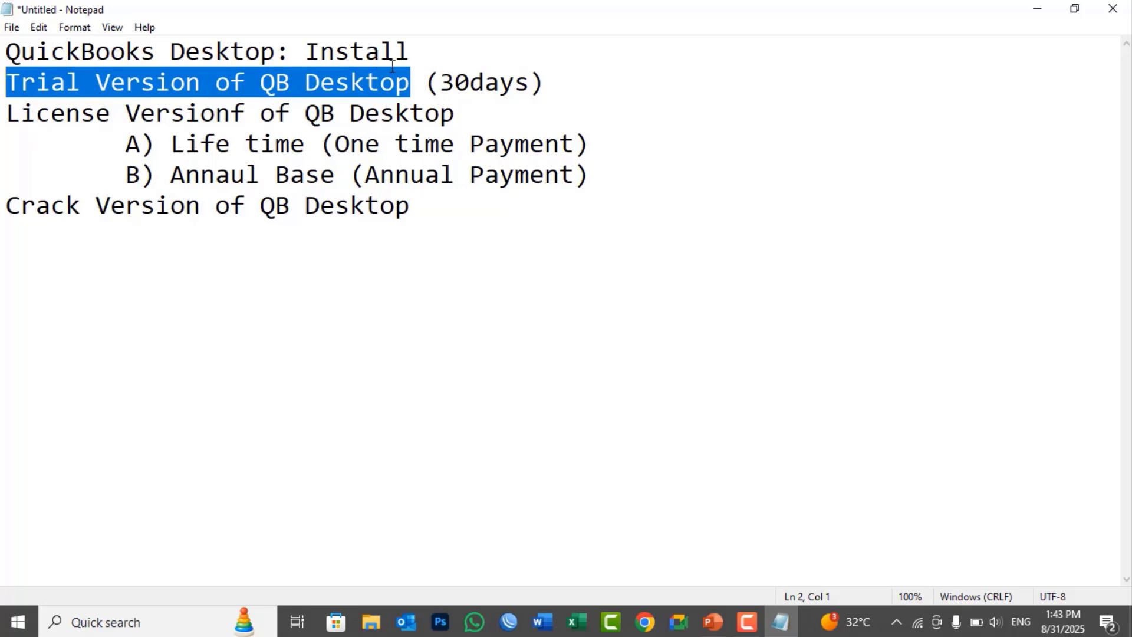
pyautogui.click(428, 81)
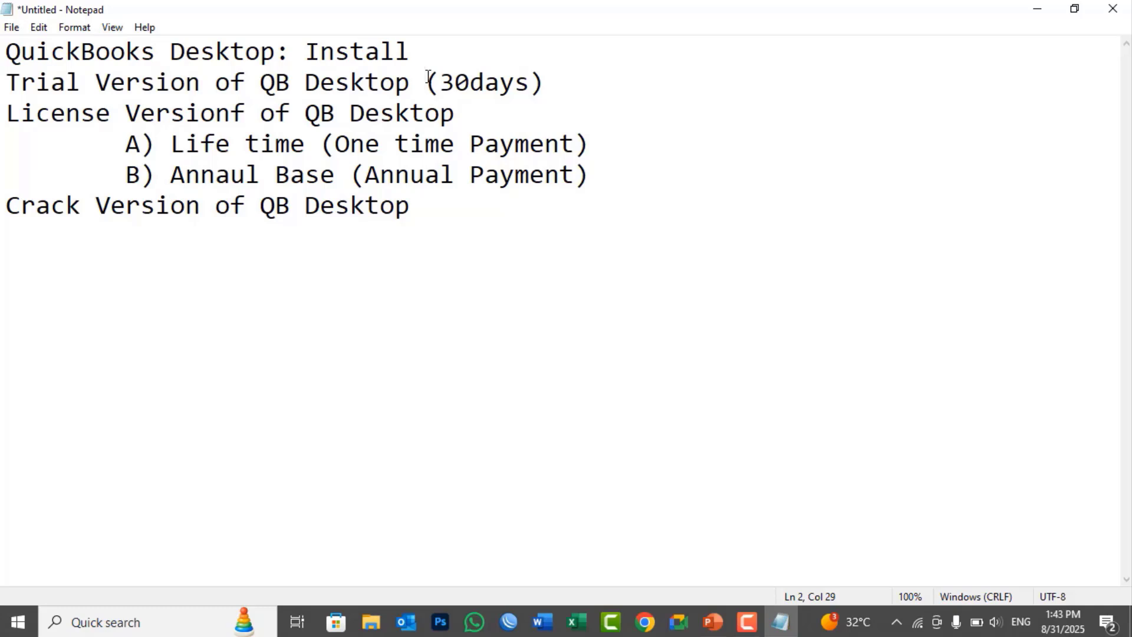
pyautogui.moveTo(417, 204); pyautogui.dragTo(5, 206)
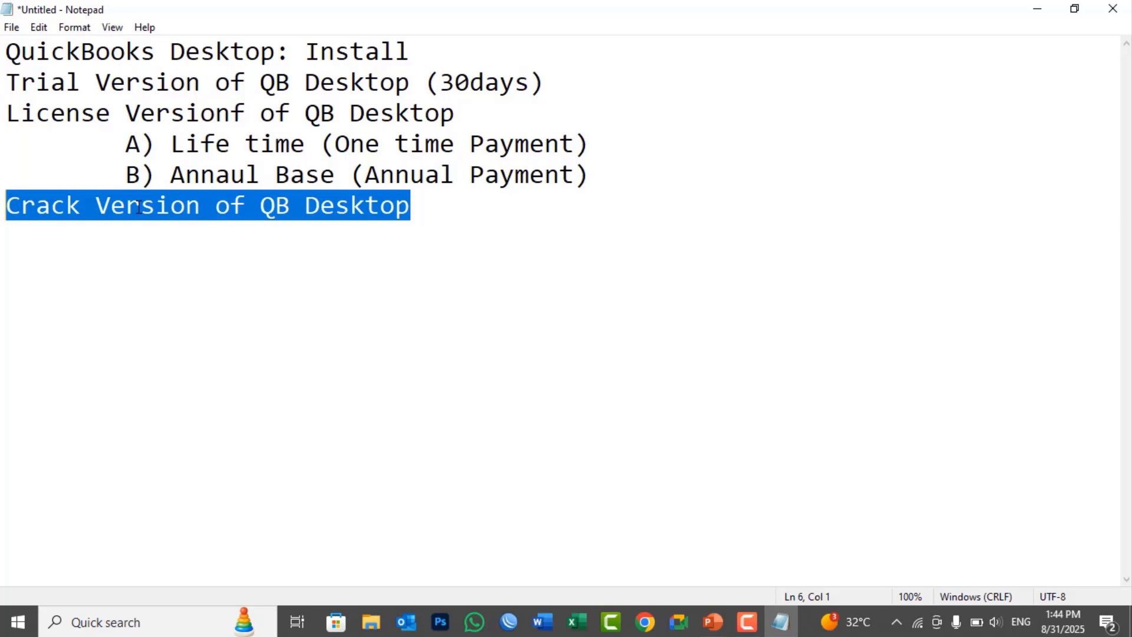
pyautogui.click(432, 207)
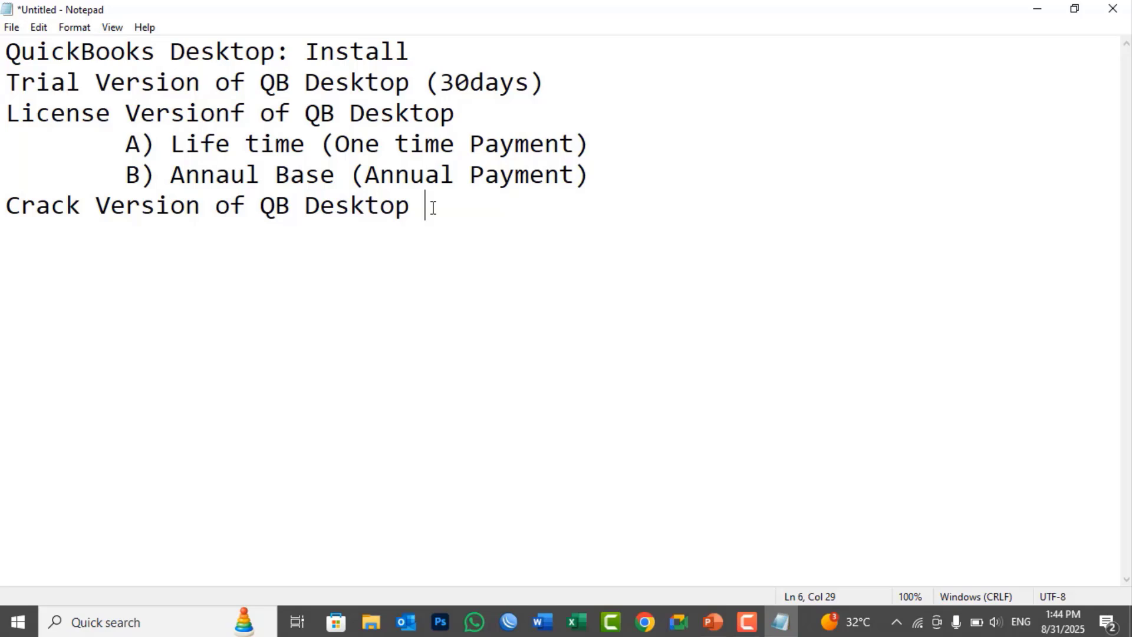
pyautogui.moveTo(411, 206); pyautogui.dragTo(5, 209)
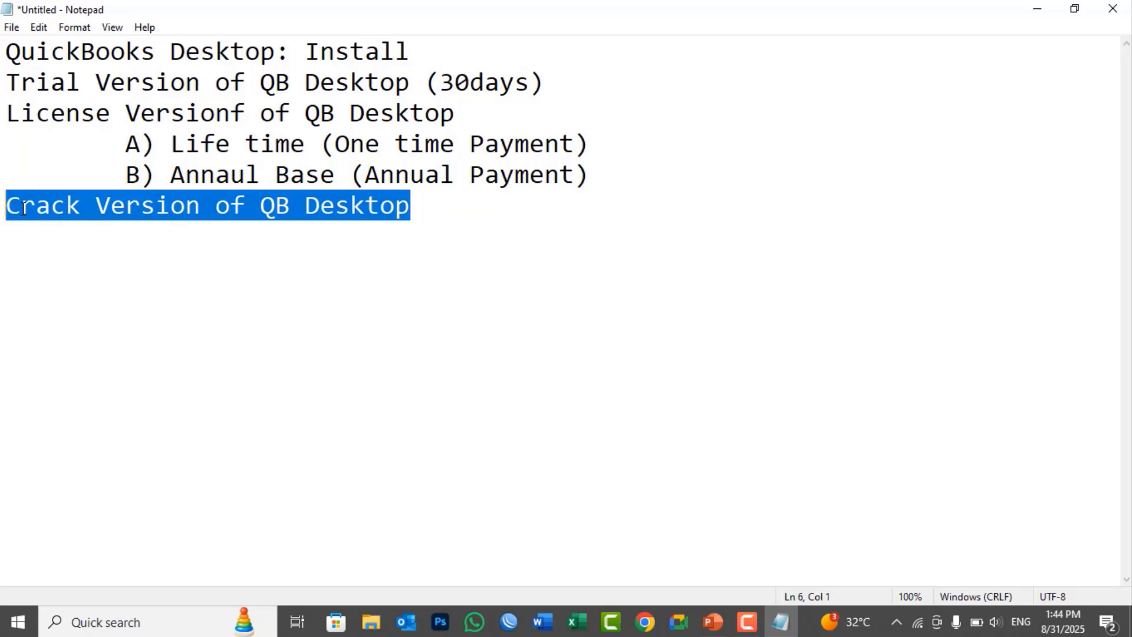
pyautogui.click(411, 207)
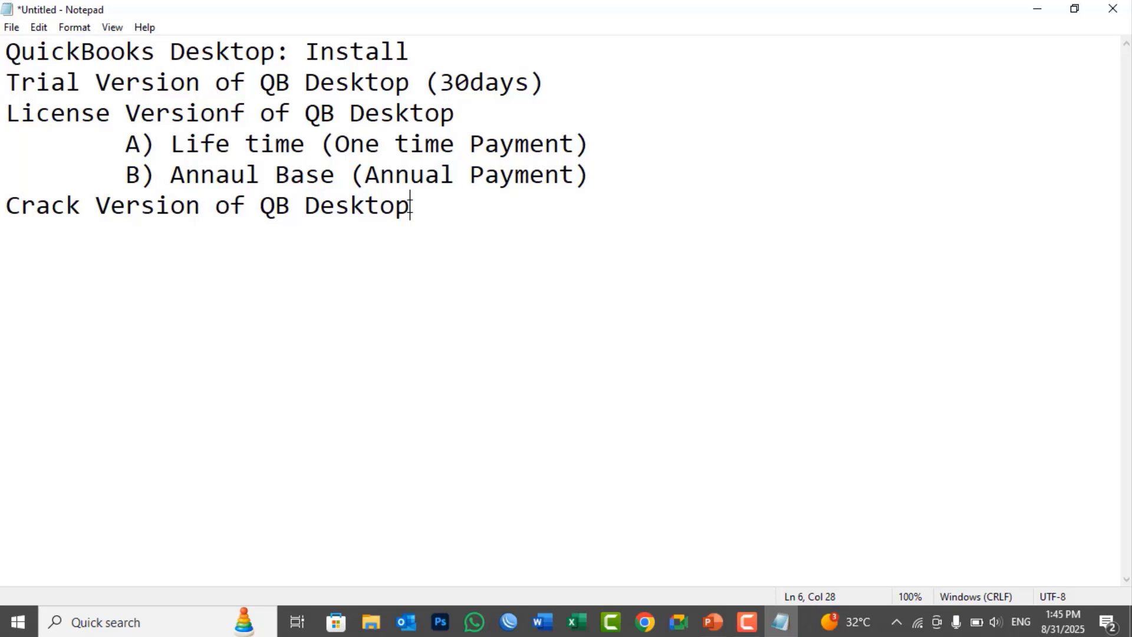
pyautogui.moveTo(411, 206); pyautogui.dragTo(2, 210)
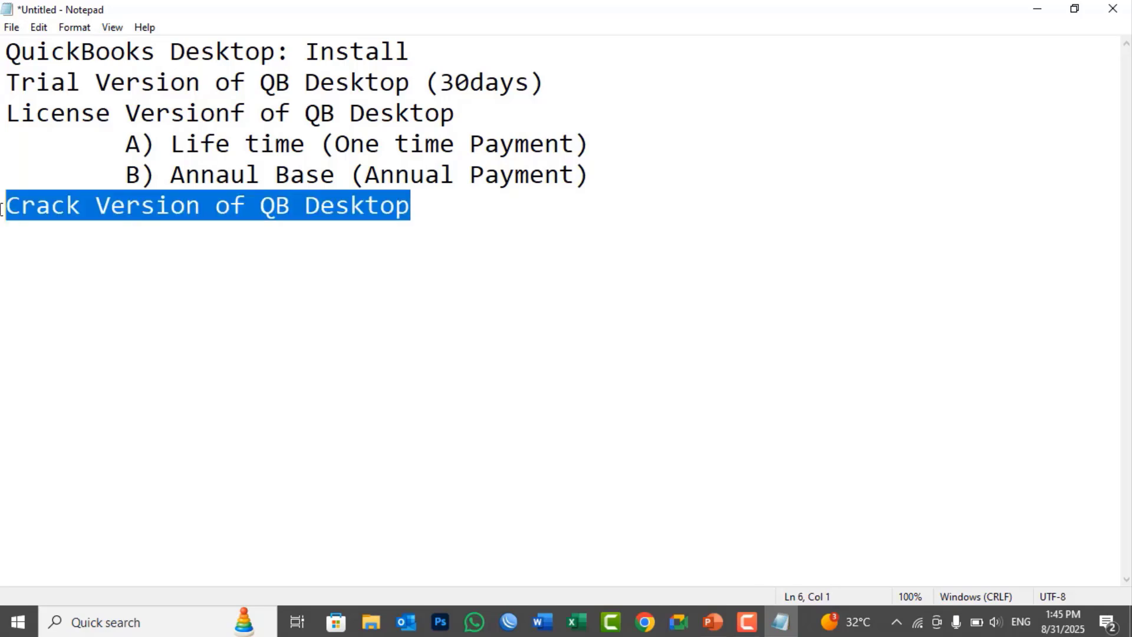
pyautogui.click(421, 210)
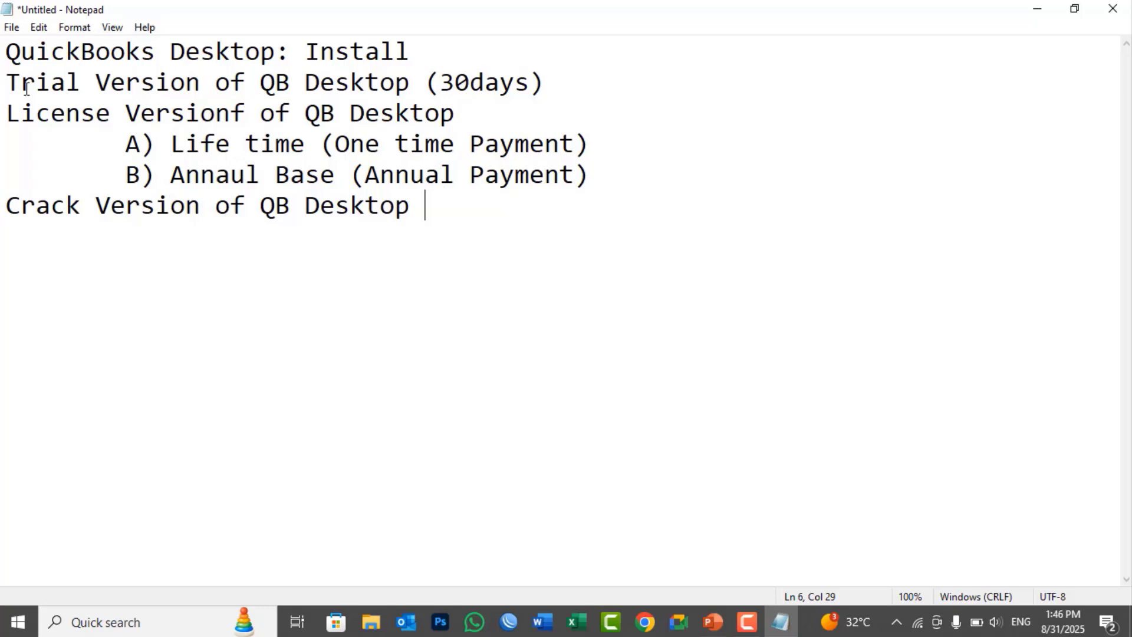
pyautogui.moveTo(7, 83); pyautogui.dragTo(412, 81)
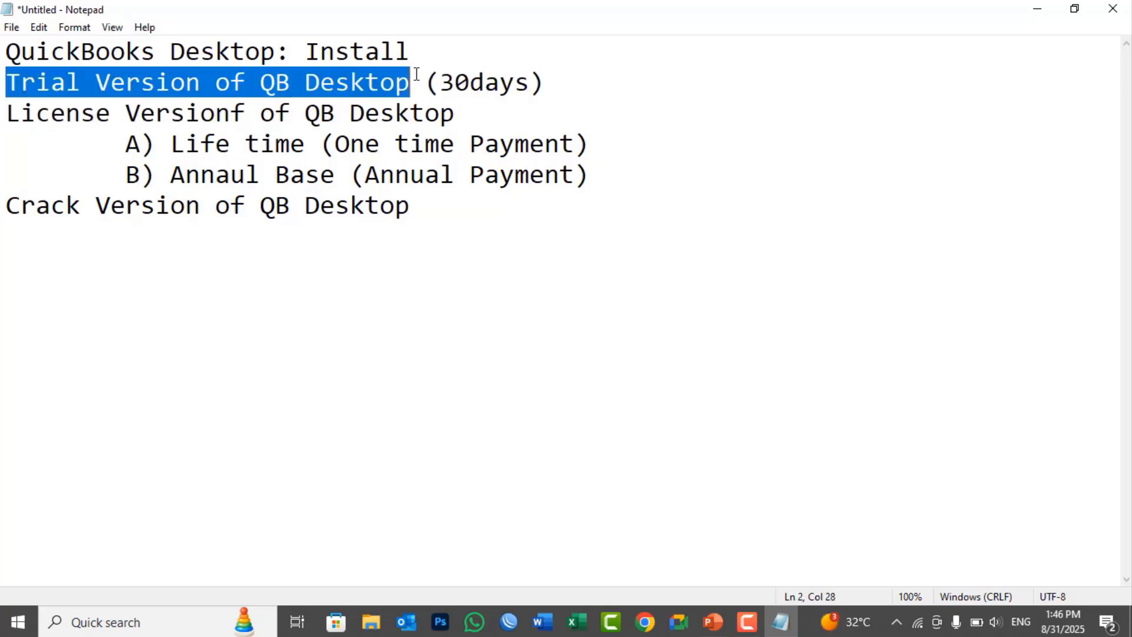
pyautogui.moveTo(6, 205); pyautogui.dragTo(81, 205)
pyautogui.moveTo(171, 201); pyautogui.dragTo(480, 205)
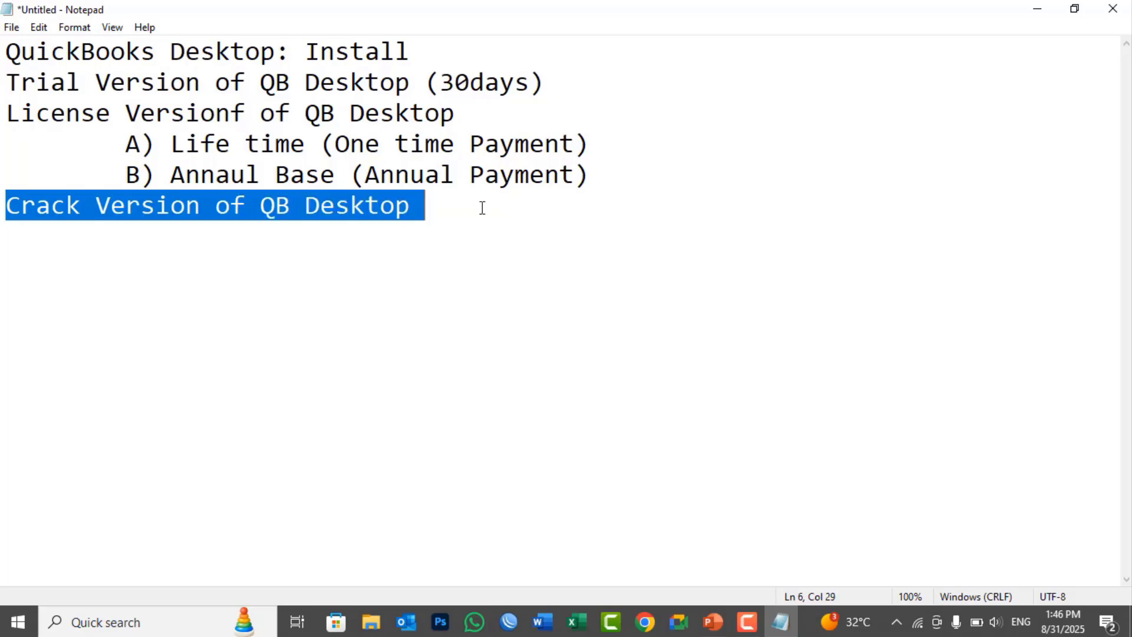
# Step: Review the license version line of the note and look at the QuickBooks shortcut and course title on the desktop
pyautogui.moveTo(457, 109); pyautogui.dragTo(2, 109)
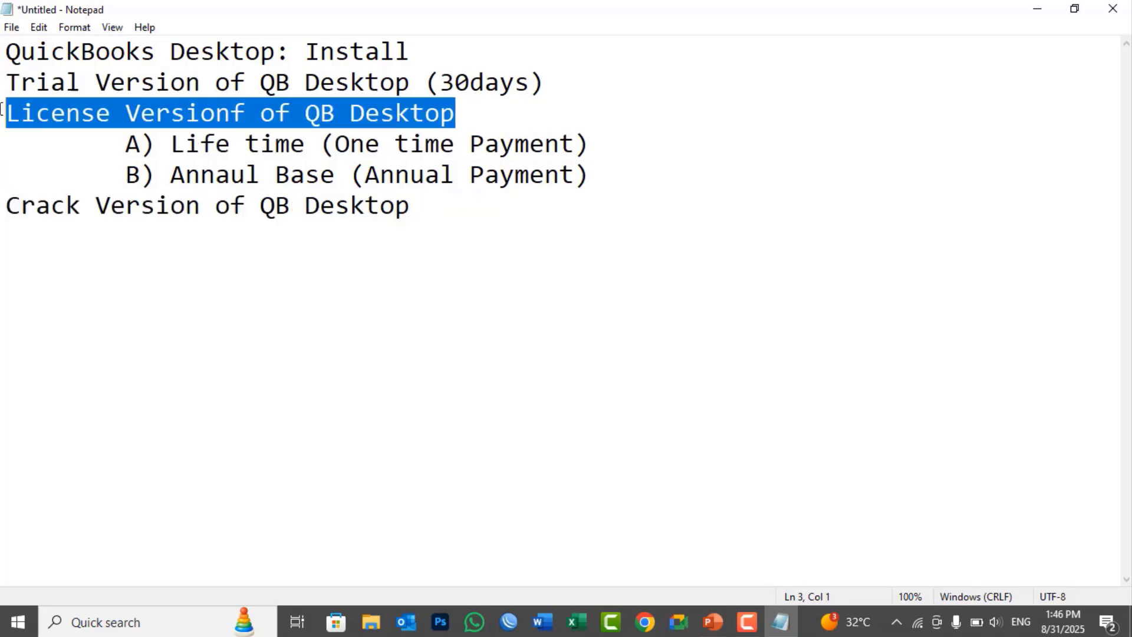
pyautogui.click(782, 622)
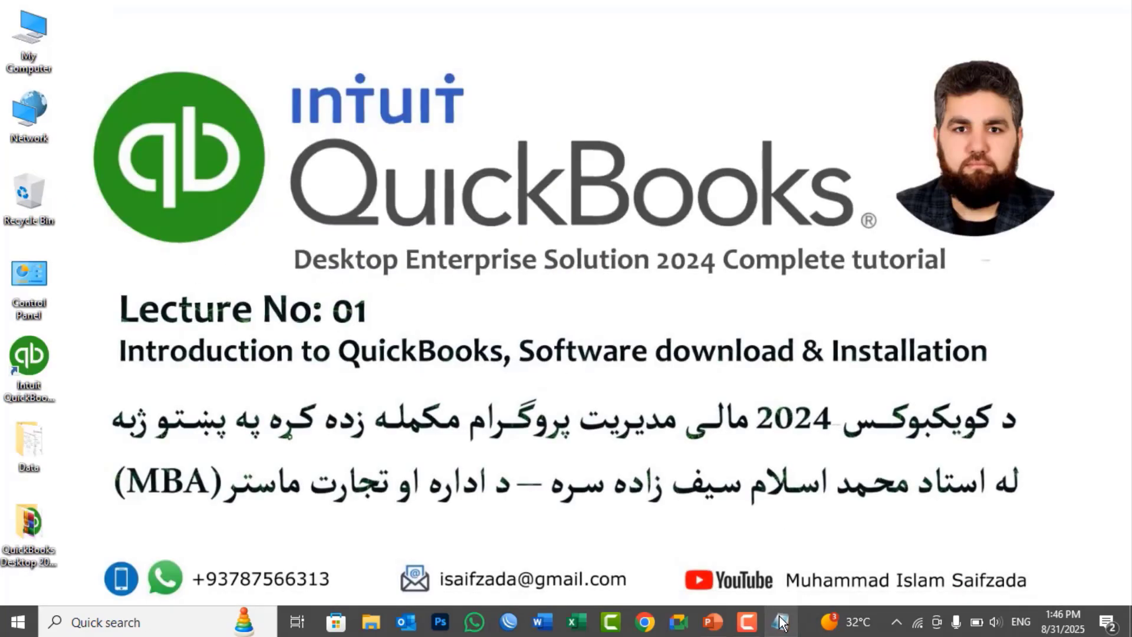
pyautogui.click(30, 356)
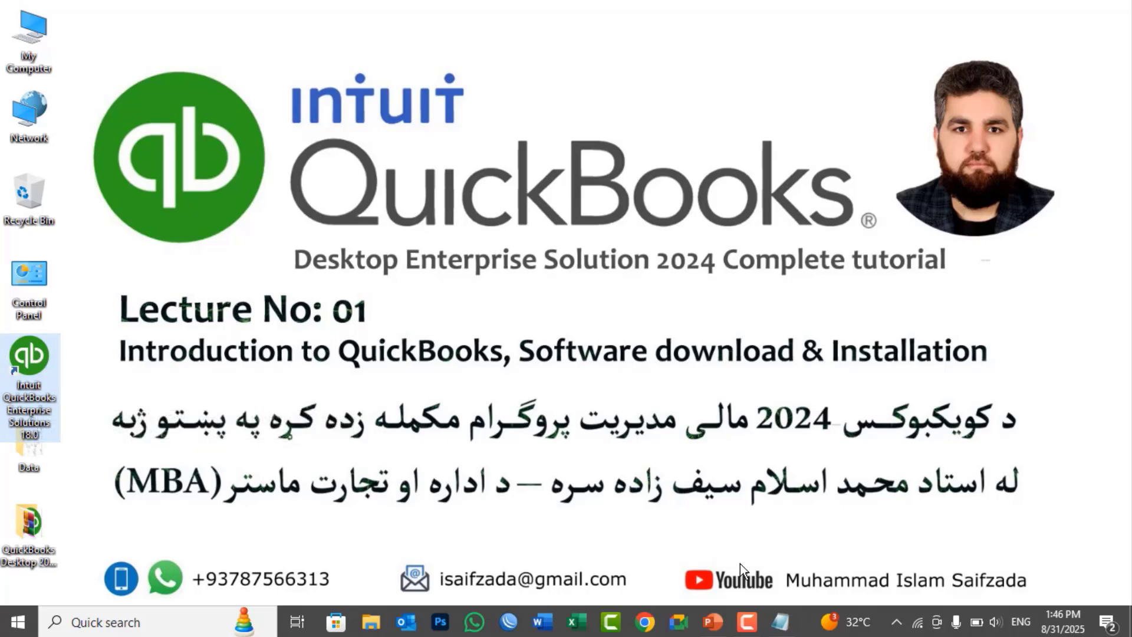
pyautogui.click(779, 629)
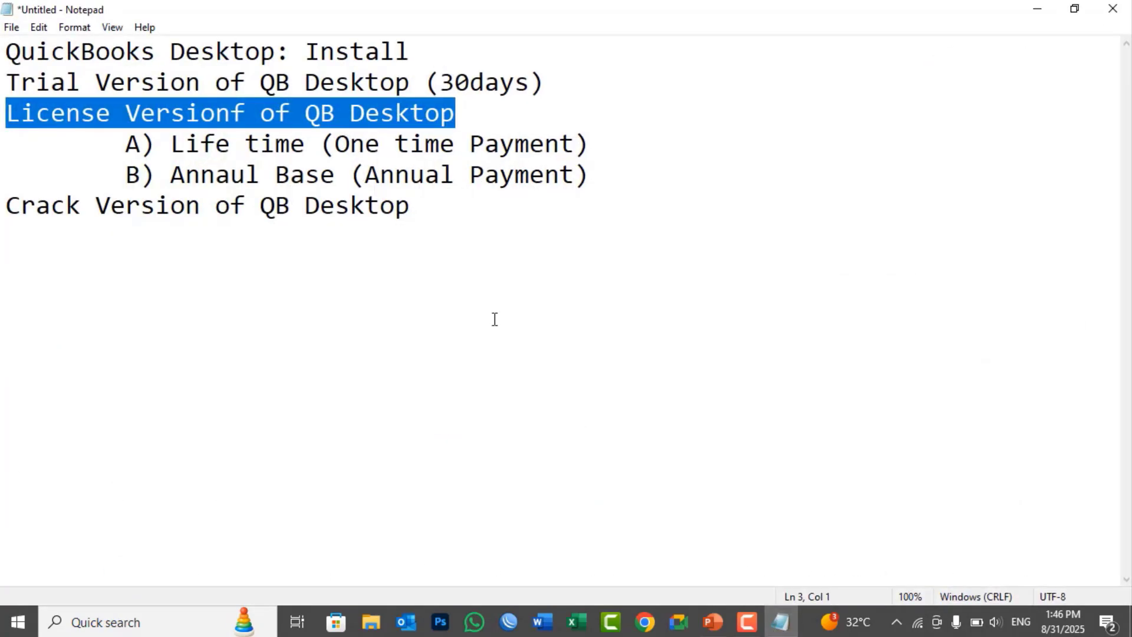
pyautogui.click(121, 117)
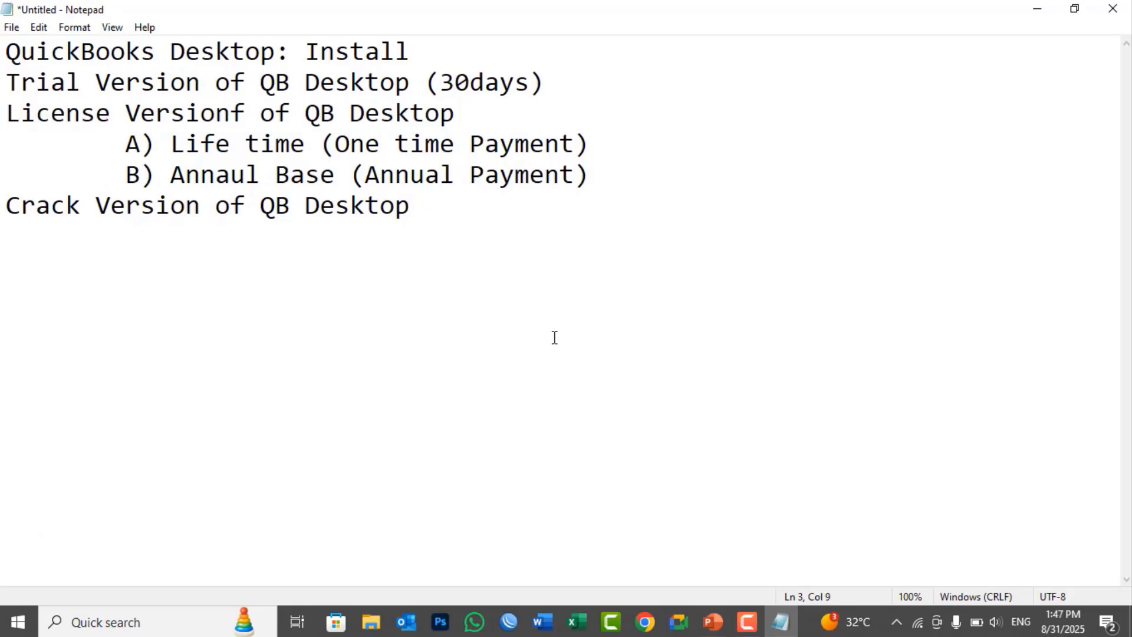
pyautogui.click(785, 628)
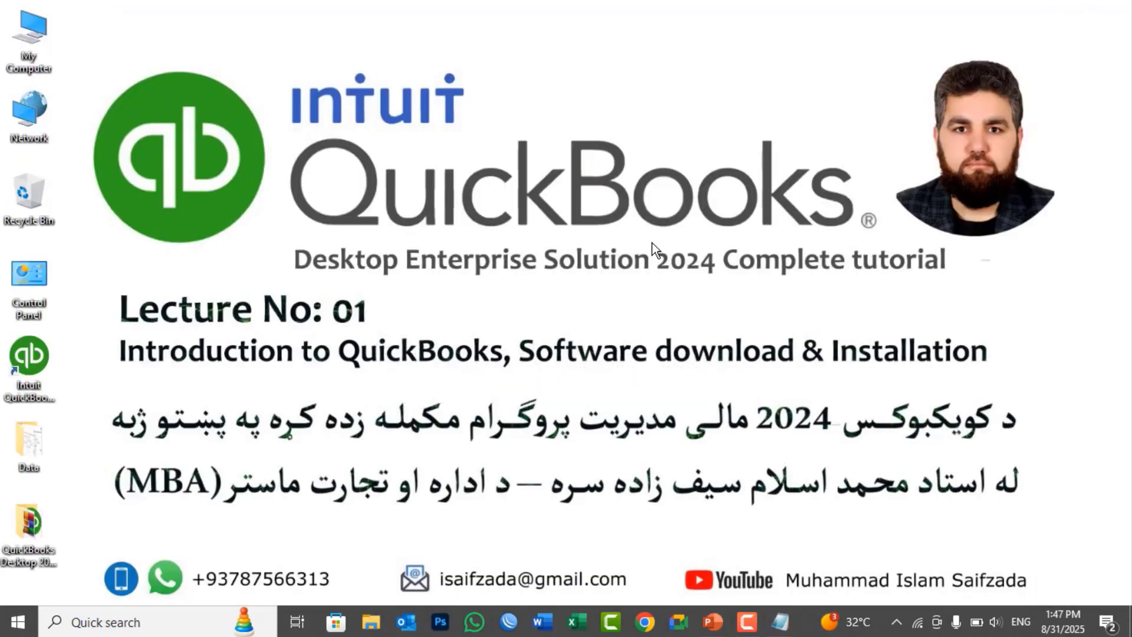
pyautogui.moveTo(653, 243); pyautogui.dragTo(720, 281)
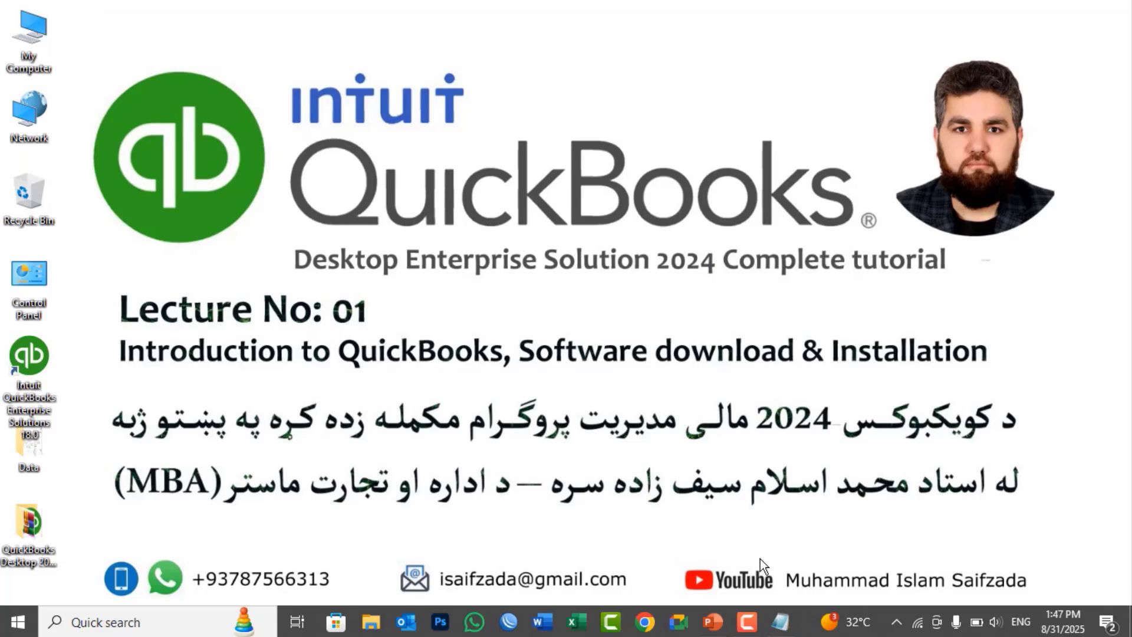
pyautogui.click(781, 629)
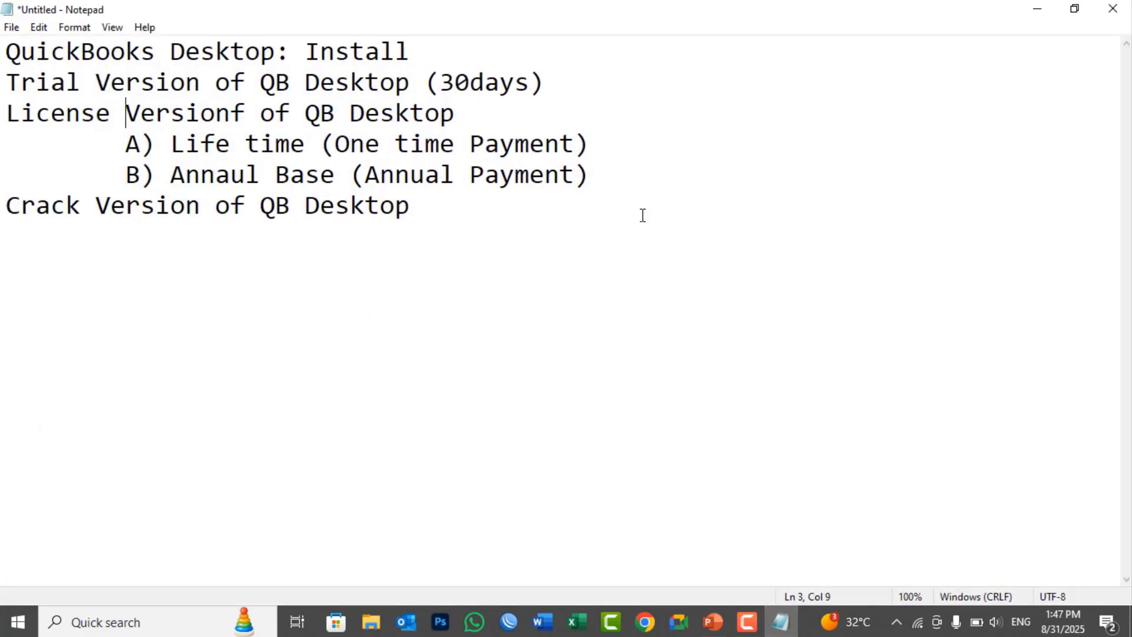
# Step: Compare the trial version line of the note with the crack version line, highlighting each in turn
pyautogui.moveTo(8, 83); pyautogui.dragTo(546, 84)
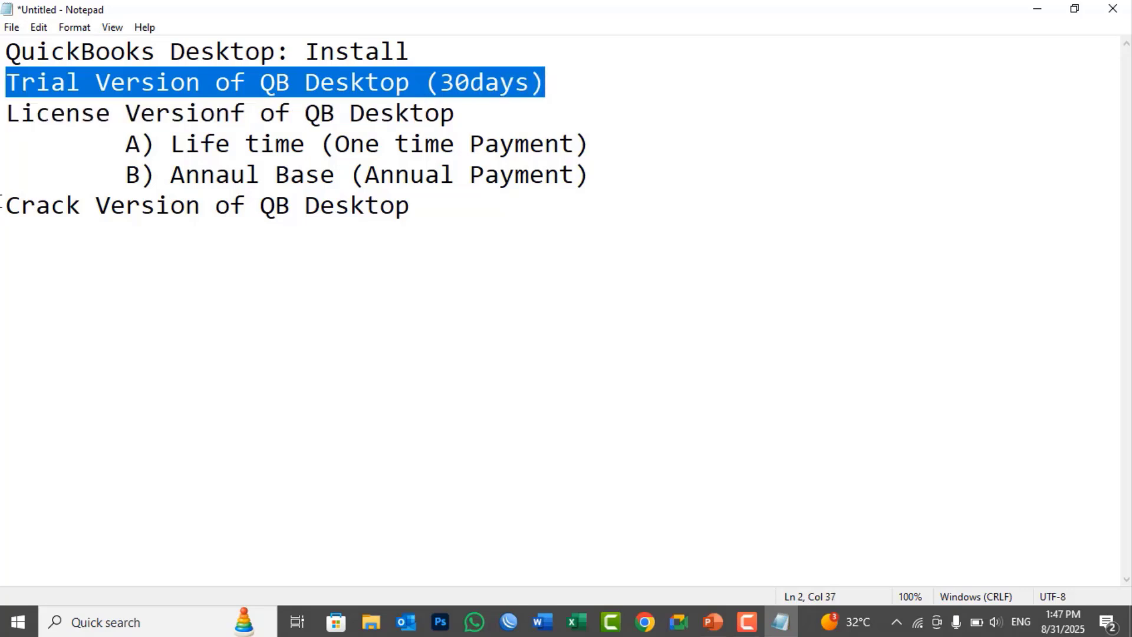
pyautogui.moveTo(5, 205); pyautogui.dragTo(430, 208)
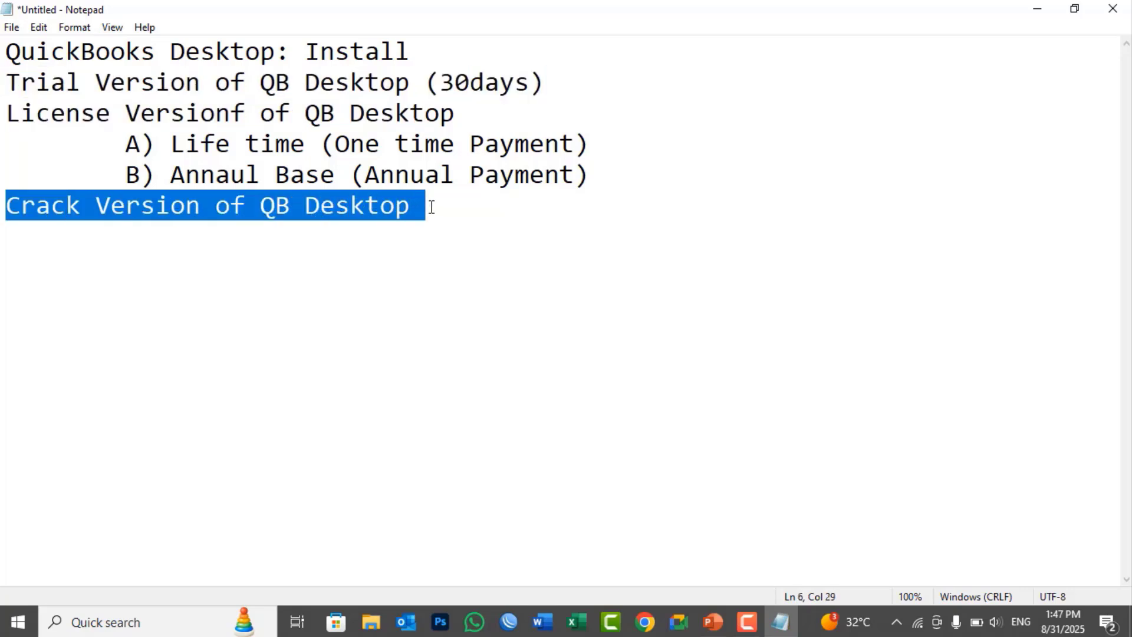
pyautogui.moveTo(564, 73); pyautogui.dragTo(2, 72)
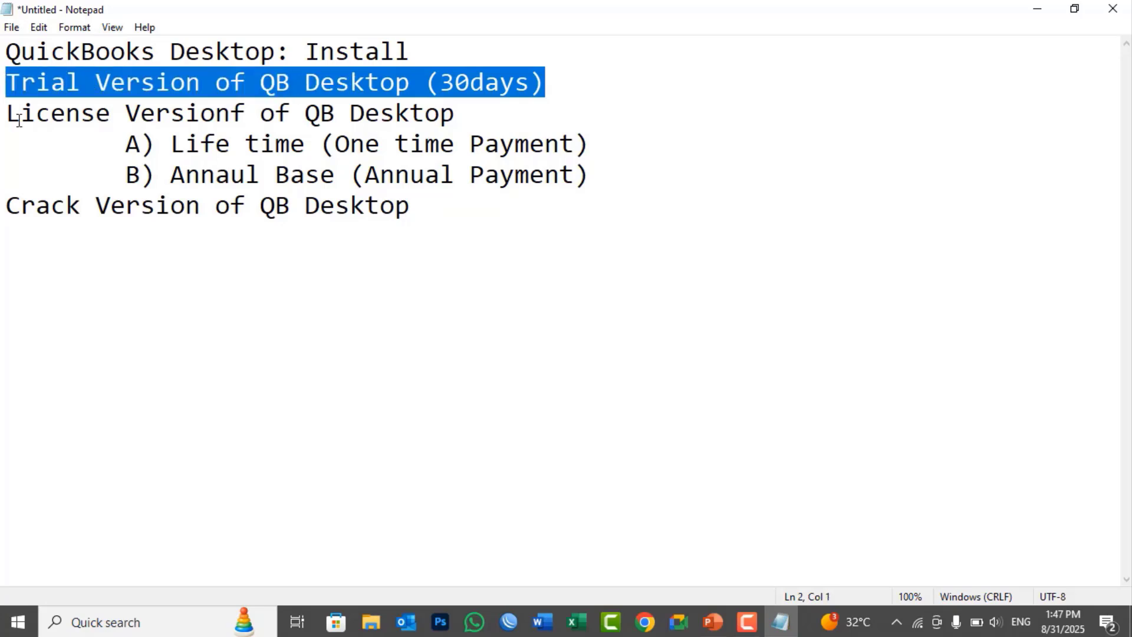
pyautogui.moveTo(5, 202); pyautogui.dragTo(437, 217)
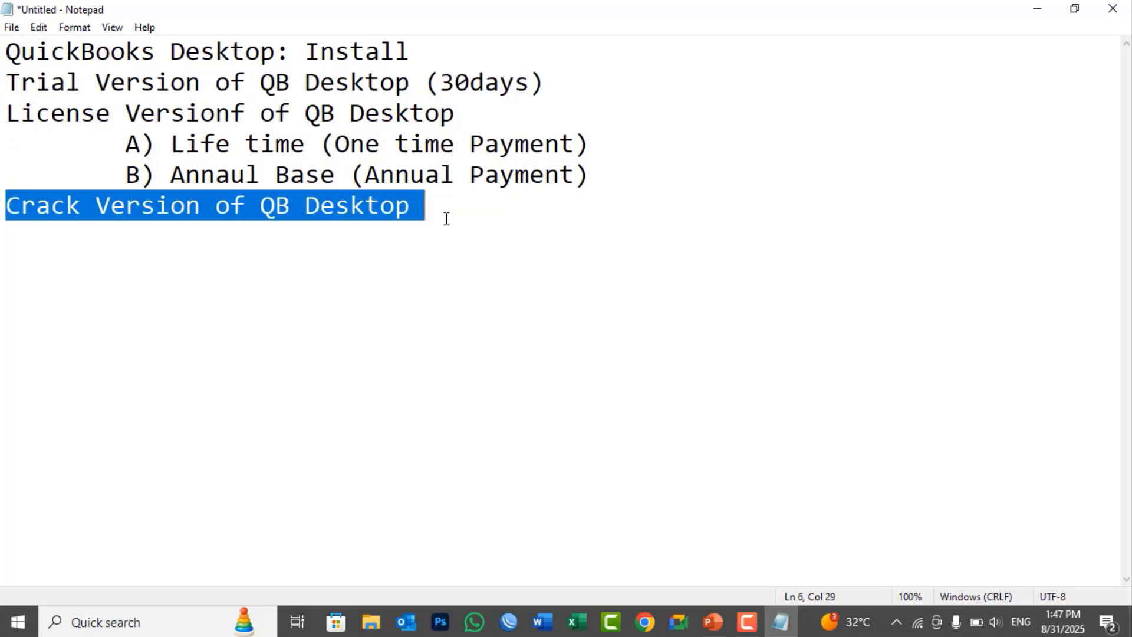
pyautogui.moveTo(411, 83); pyautogui.dragTo(1, 76)
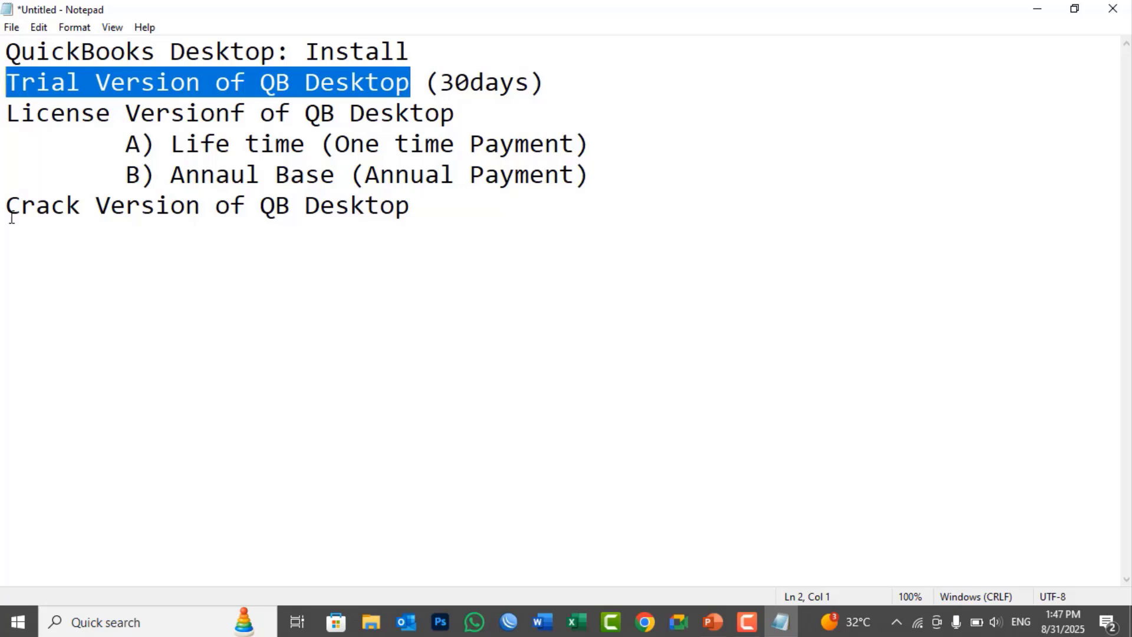
pyautogui.moveTo(4, 204); pyautogui.dragTo(414, 206)
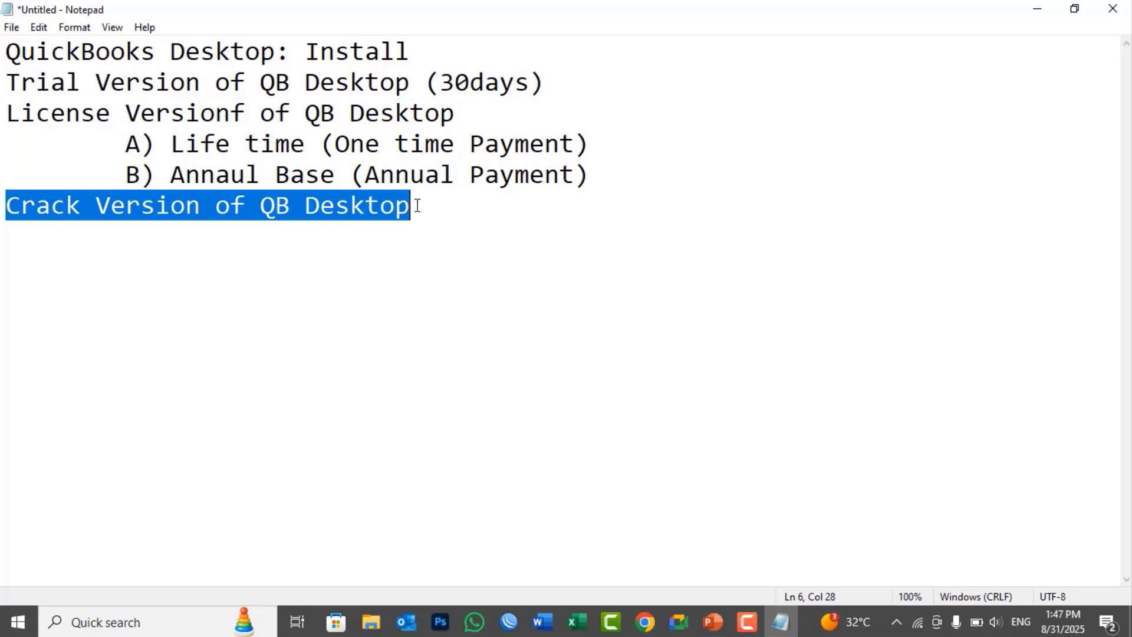
pyautogui.moveTo(417, 205); pyautogui.dragTo(1, 209)
# Step: Minimize the note and refresh the desktop
pyautogui.click(780, 623)
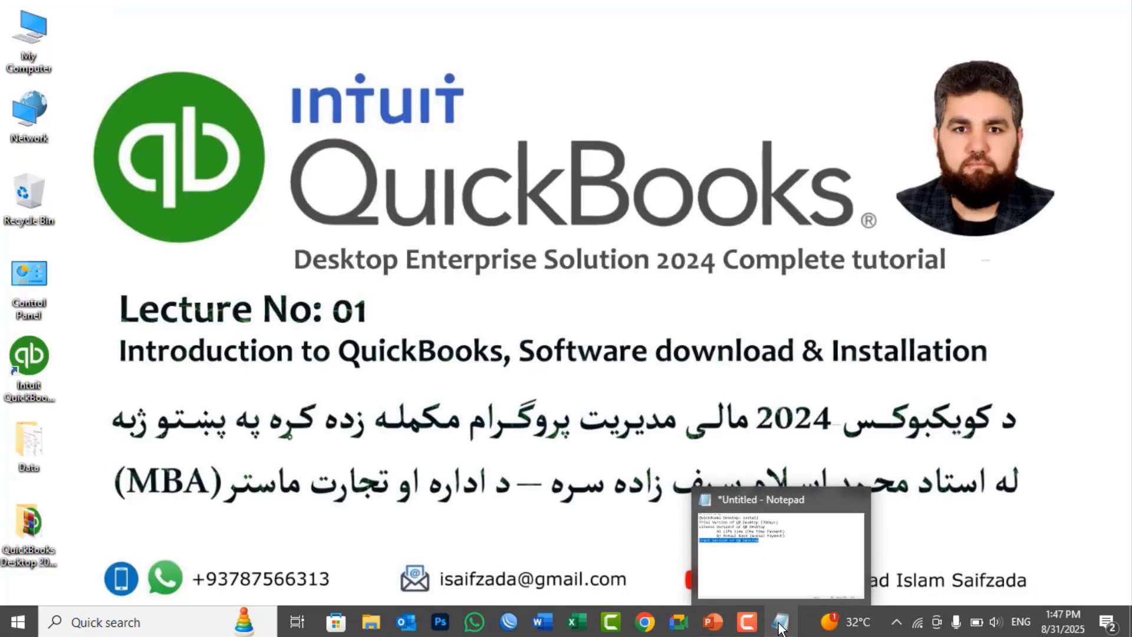
pyautogui.rightClick(557, 165)
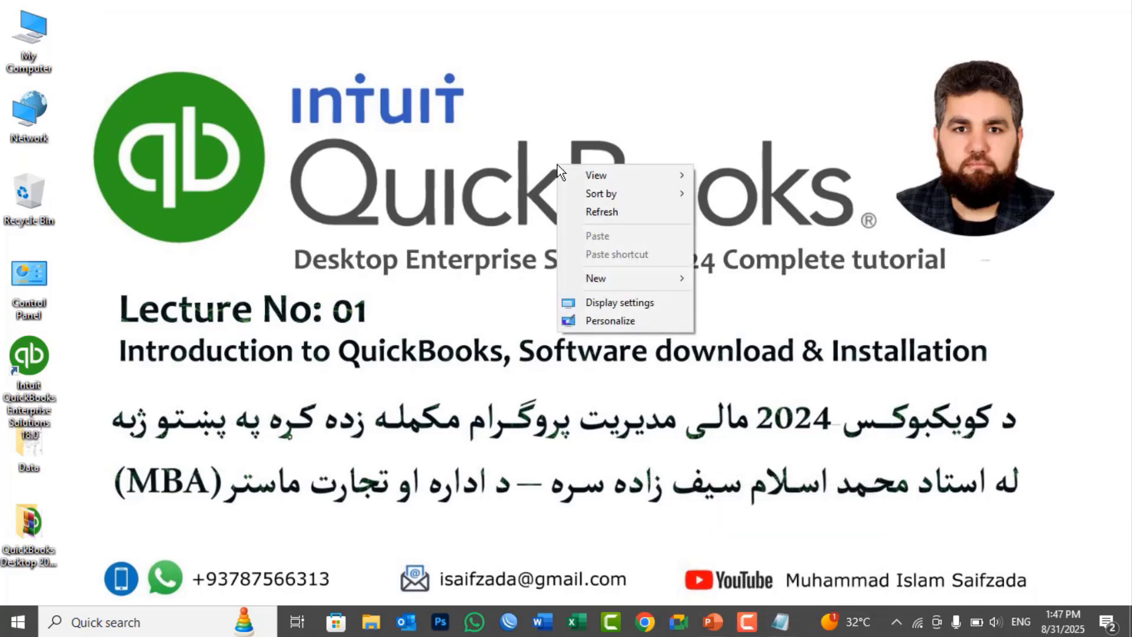
pyautogui.click(582, 211)
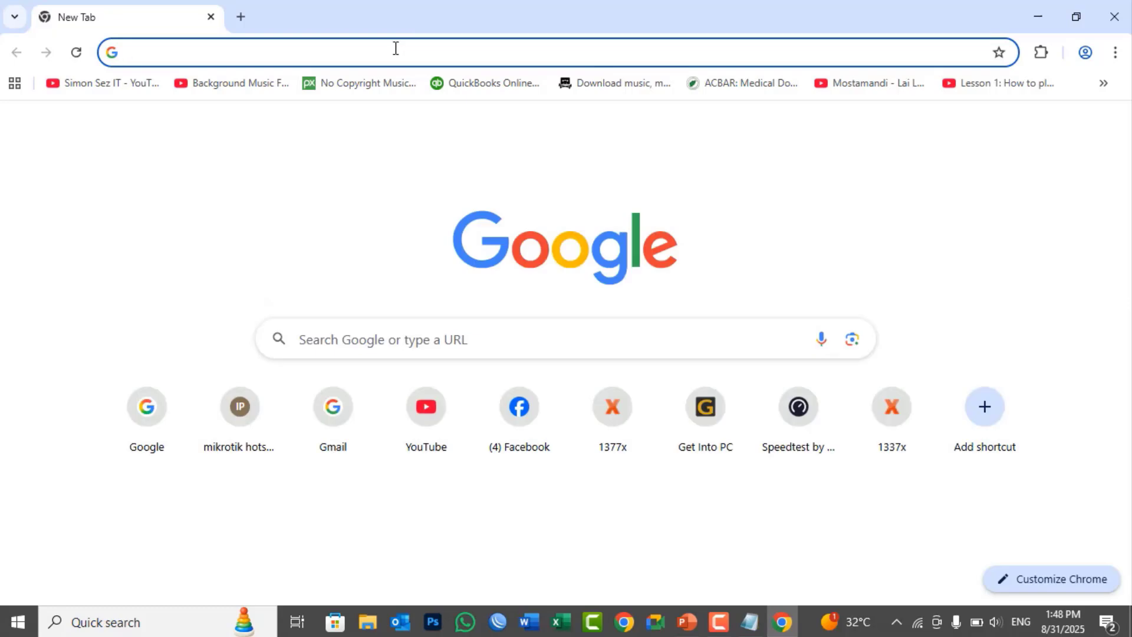
# Step: Go to Google in Chrome and fill in the suggested query "quickbooks desktop enterprise solutions 24.0"
pyautogui.write('googl')
pyautogui.press('Return')
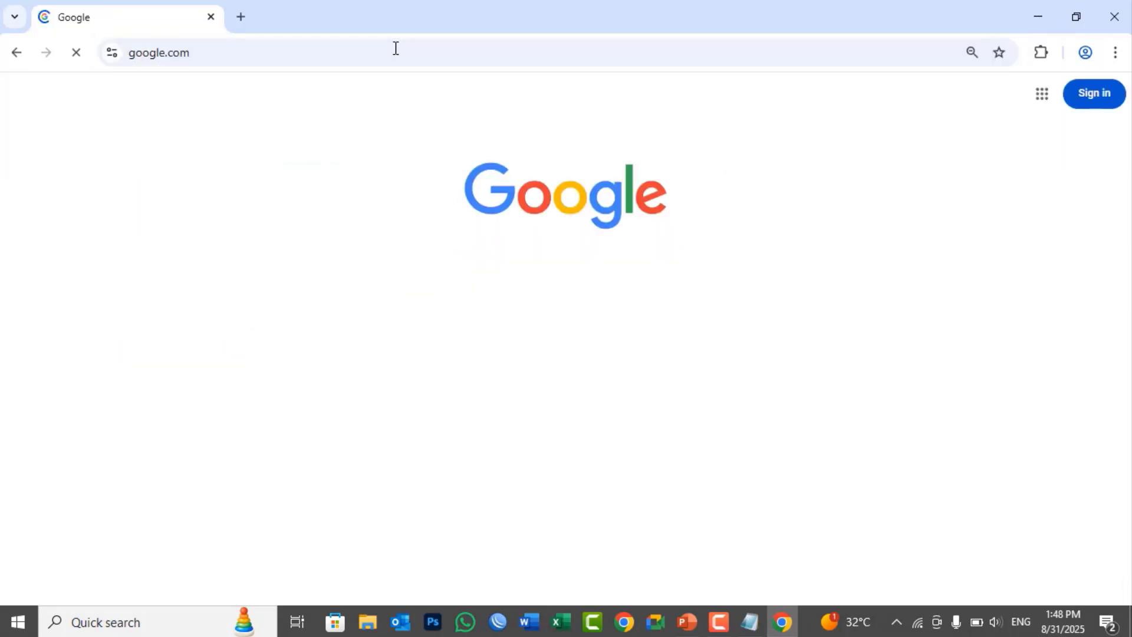
pyautogui.write('Quic')
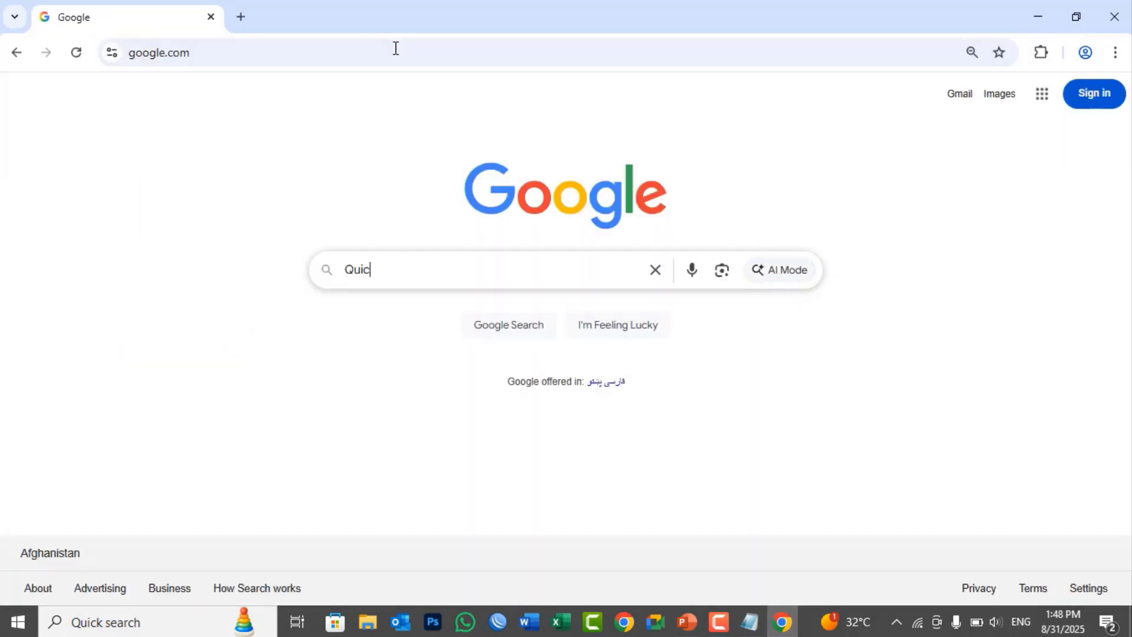
pyautogui.write('kBooks Desk')
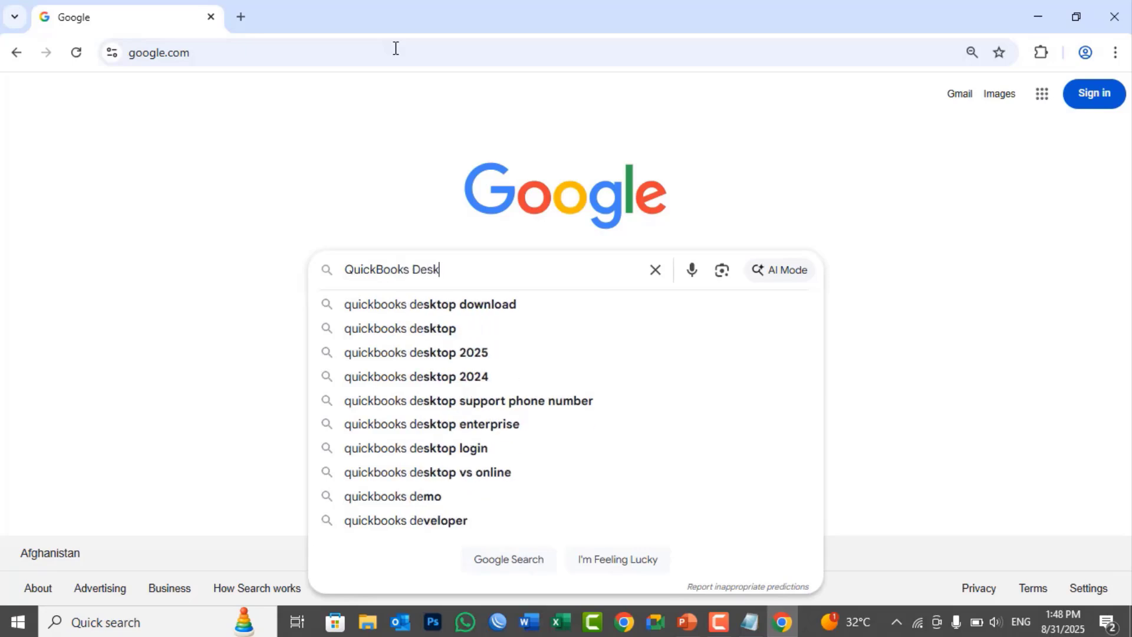
pyautogui.write('top Enterpros')
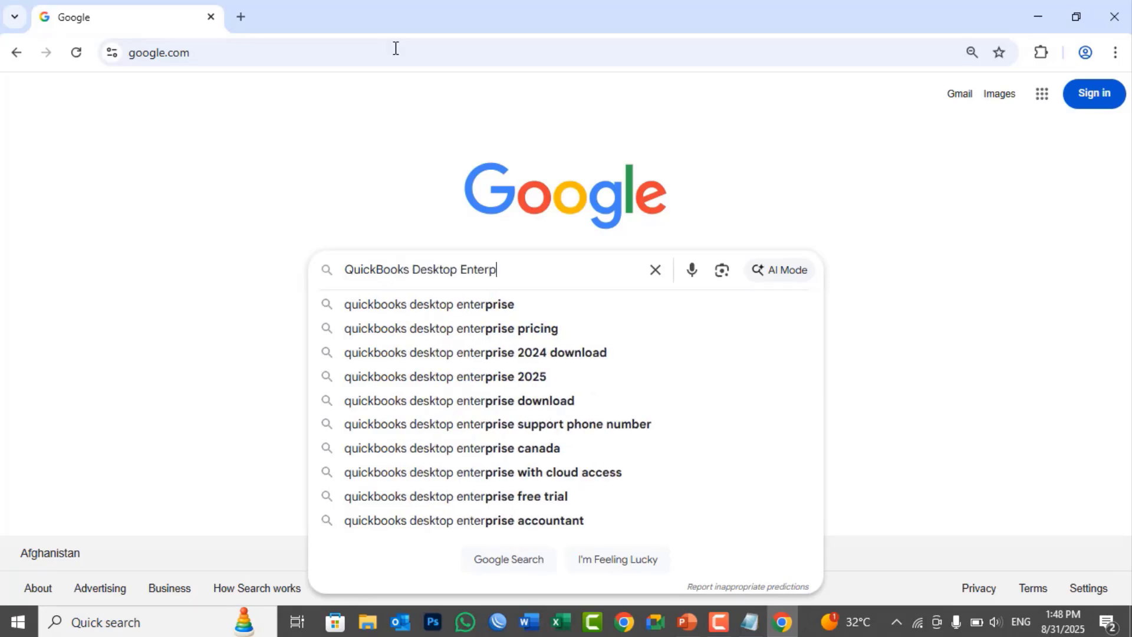
pyautogui.press('BackSpace')
pyautogui.press('BackSpace')
pyautogui.write('ise Sol')
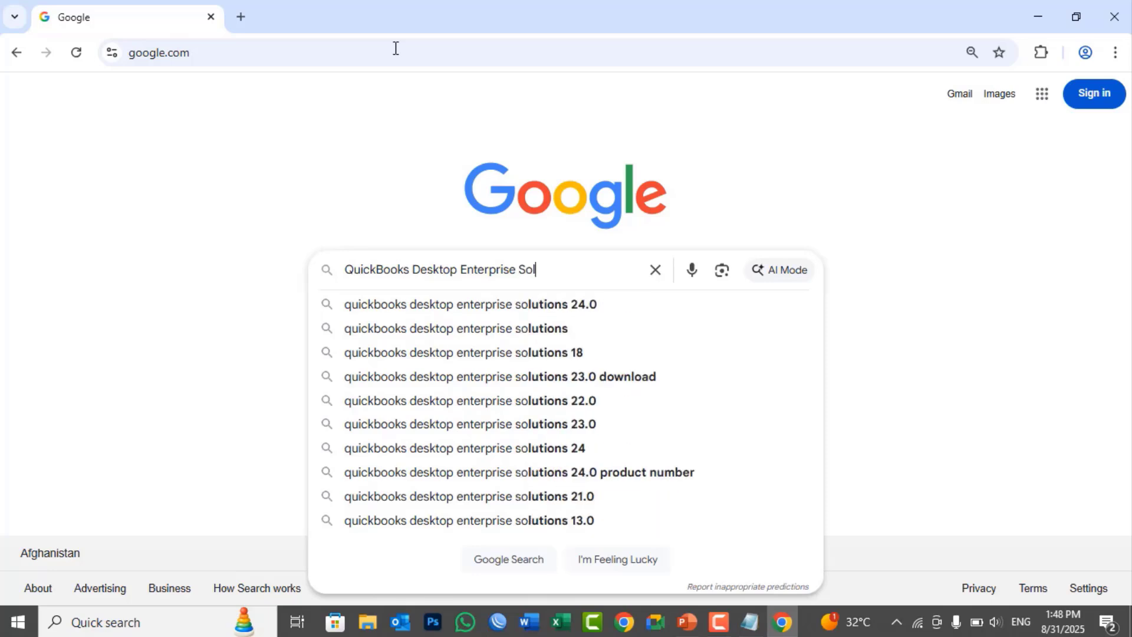
pyautogui.write('ution')
pyautogui.press('Down')
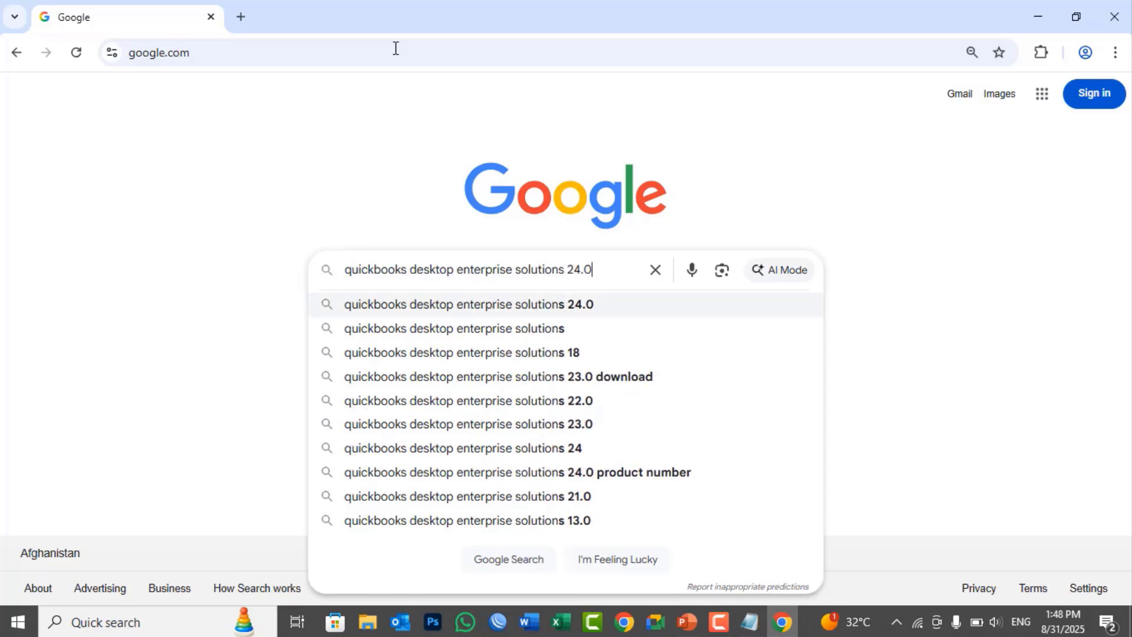
# Step: Add "trial verion download" to the query, run the search and switch to the results for the corrected spelling "version"
pyautogui.write('tri')
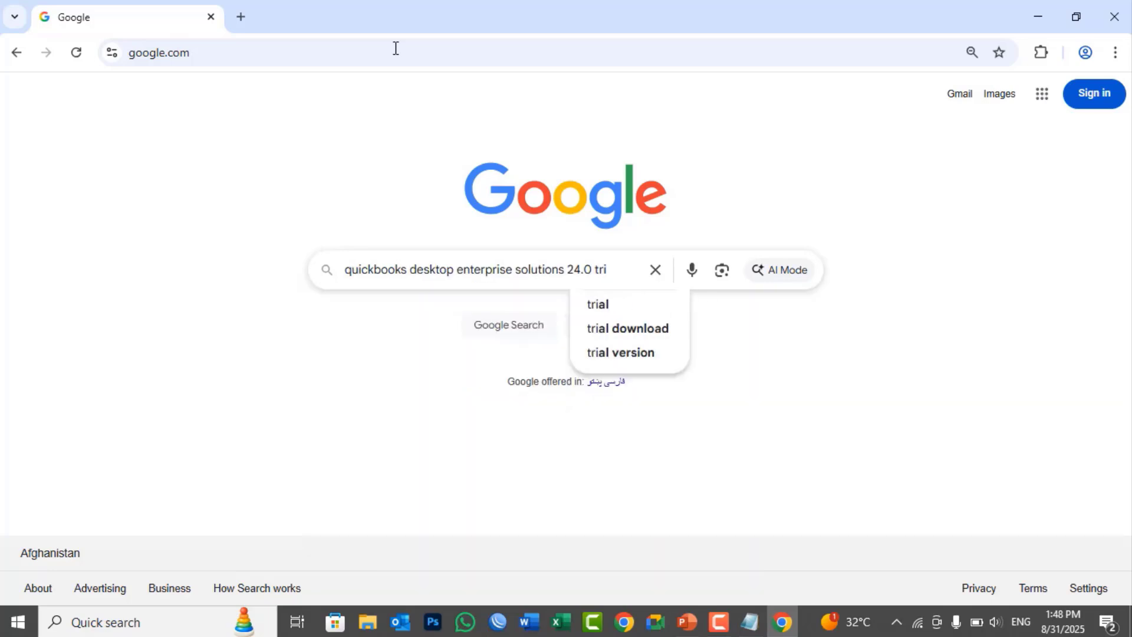
pyautogui.write('al veri')
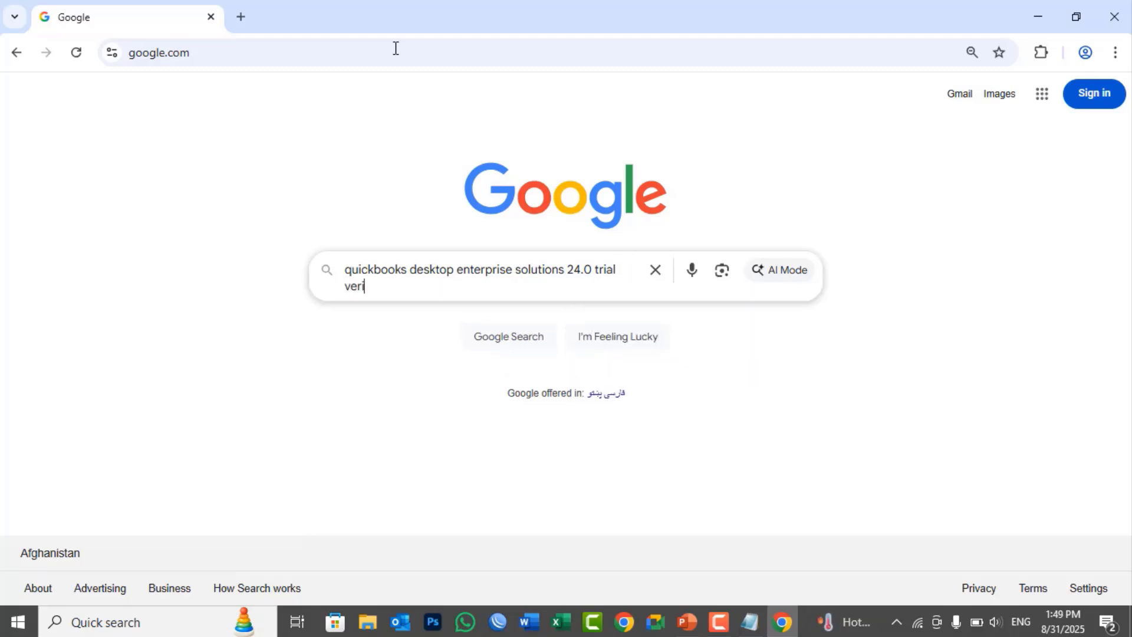
pyautogui.write('on download')
pyautogui.press('Return')
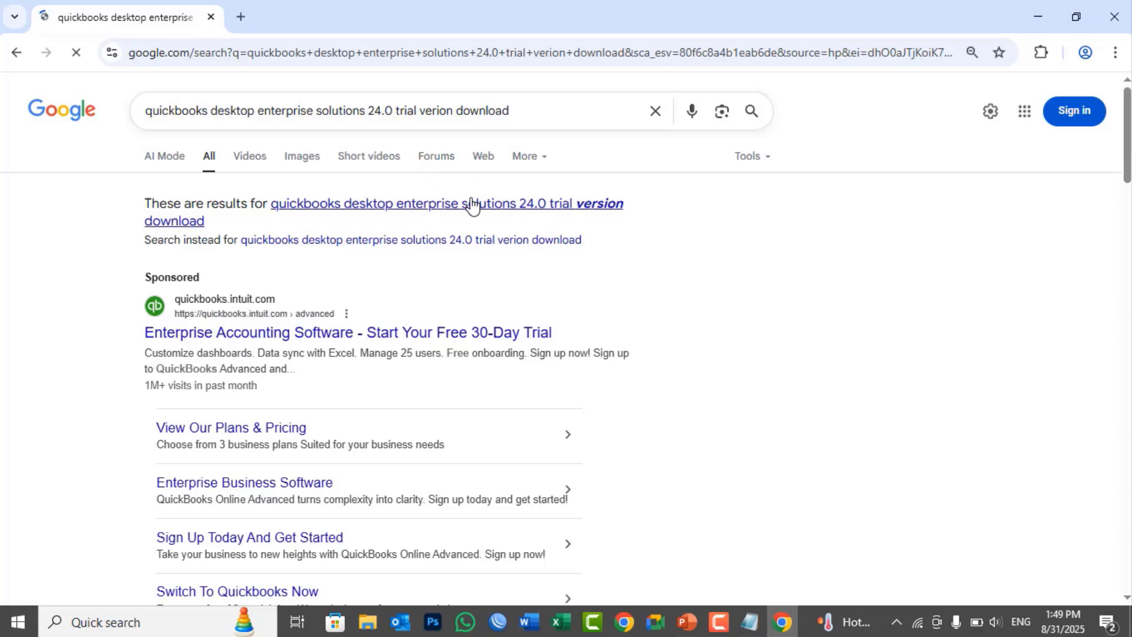
pyautogui.click(470, 206)
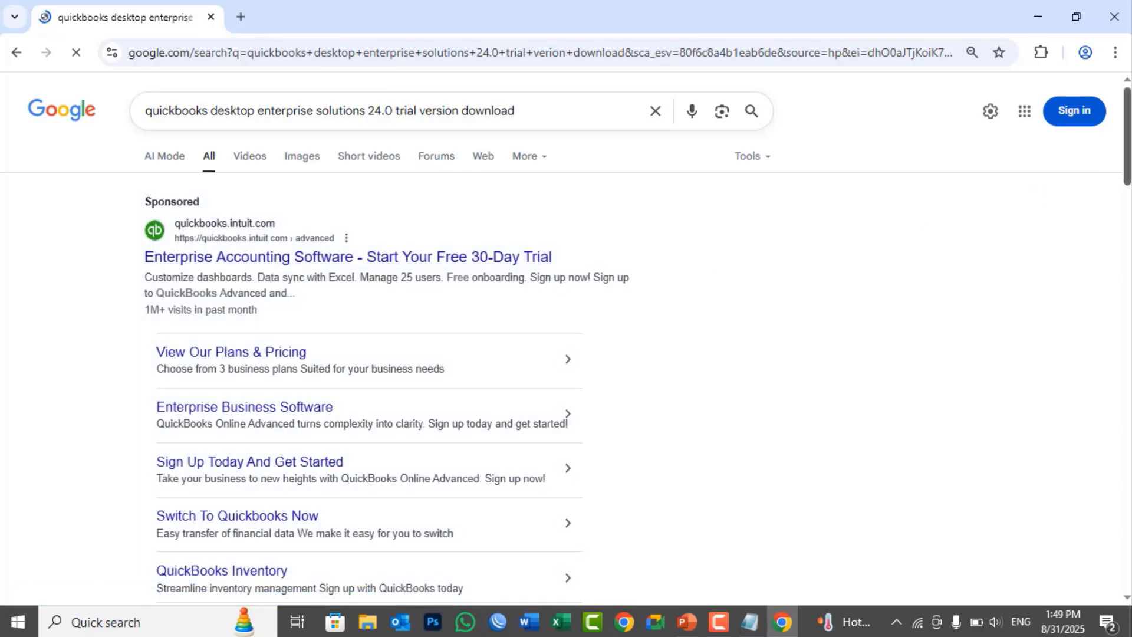
# Step: Open the US "Download a trial of QuickBooks Desktop" and the "QuickBooks Desktop Enterprise 30-Day Free Trial" results in new tabs
pyautogui.scroll(-8, 566, 354)
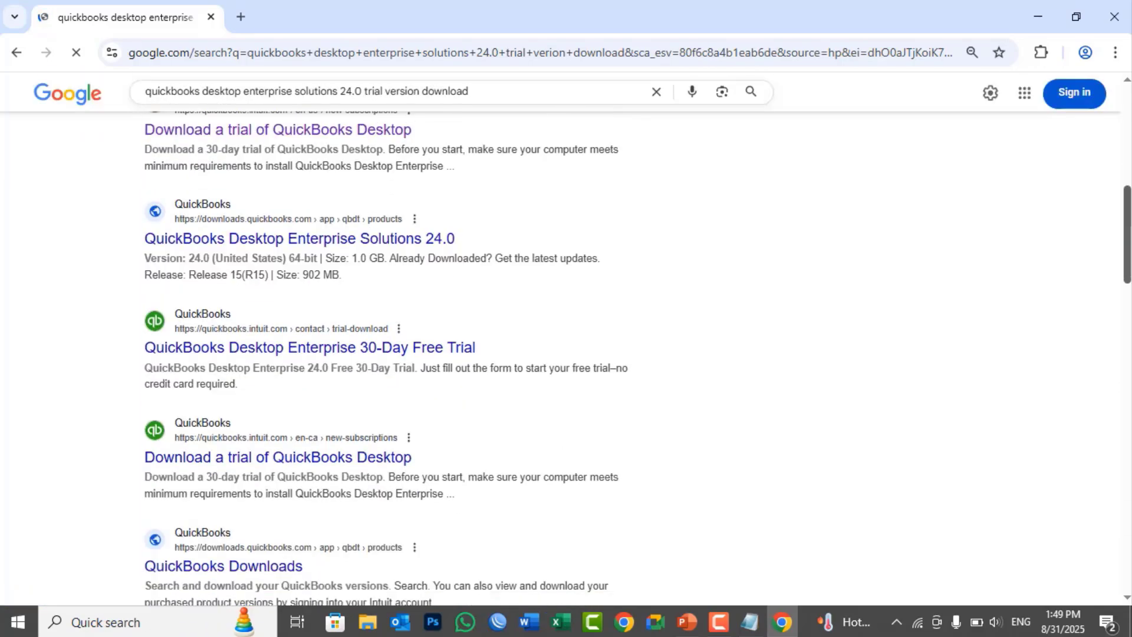
pyautogui.scroll(-2, 481, 389)
pyautogui.scroll(3, 481, 389)
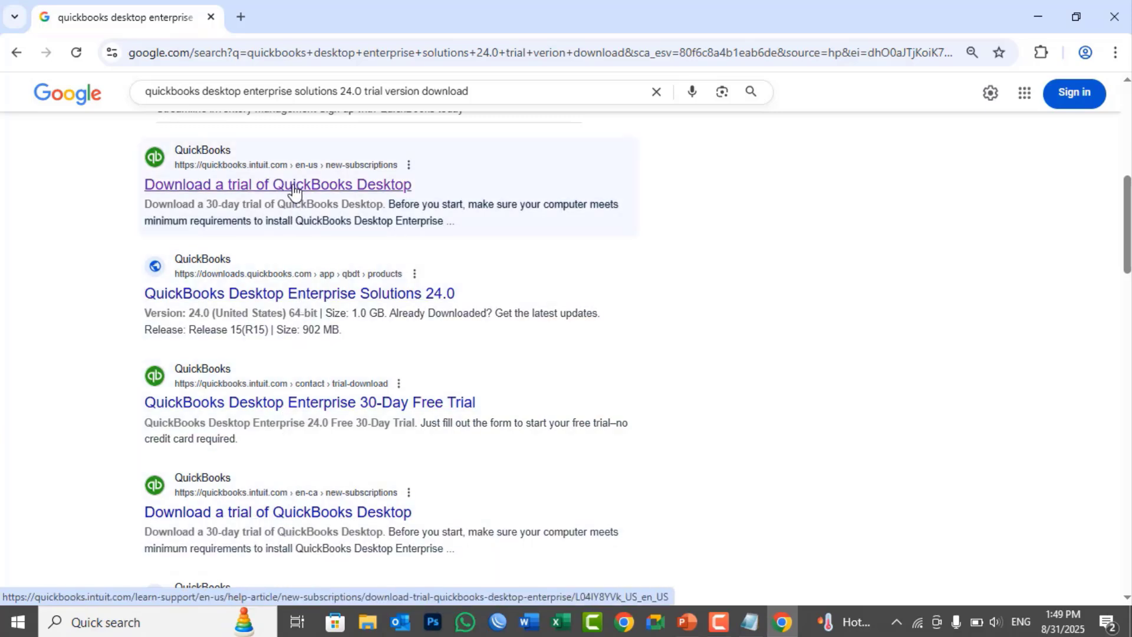
pyautogui.rightClick(251, 190)
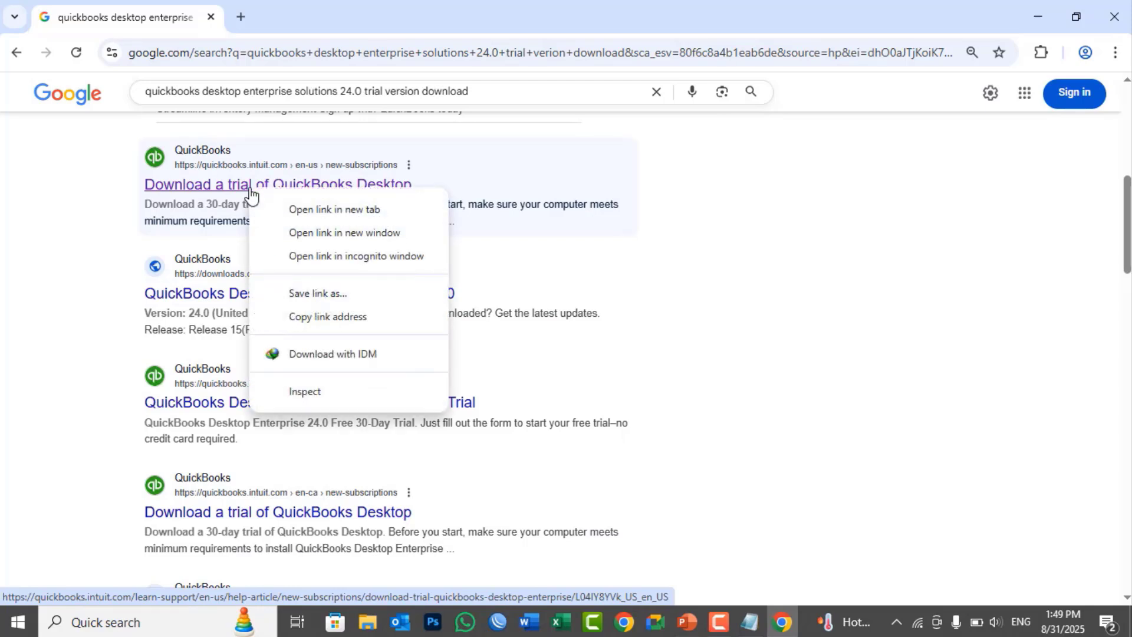
pyautogui.click(268, 205)
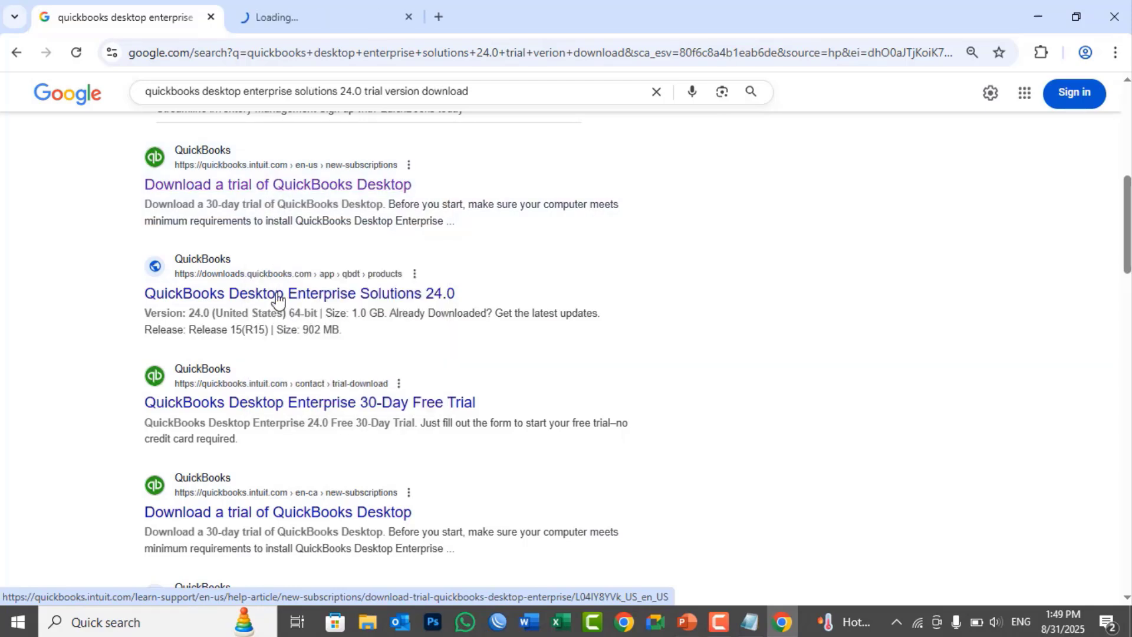
pyautogui.rightClick(274, 397)
pyautogui.click(366, 190)
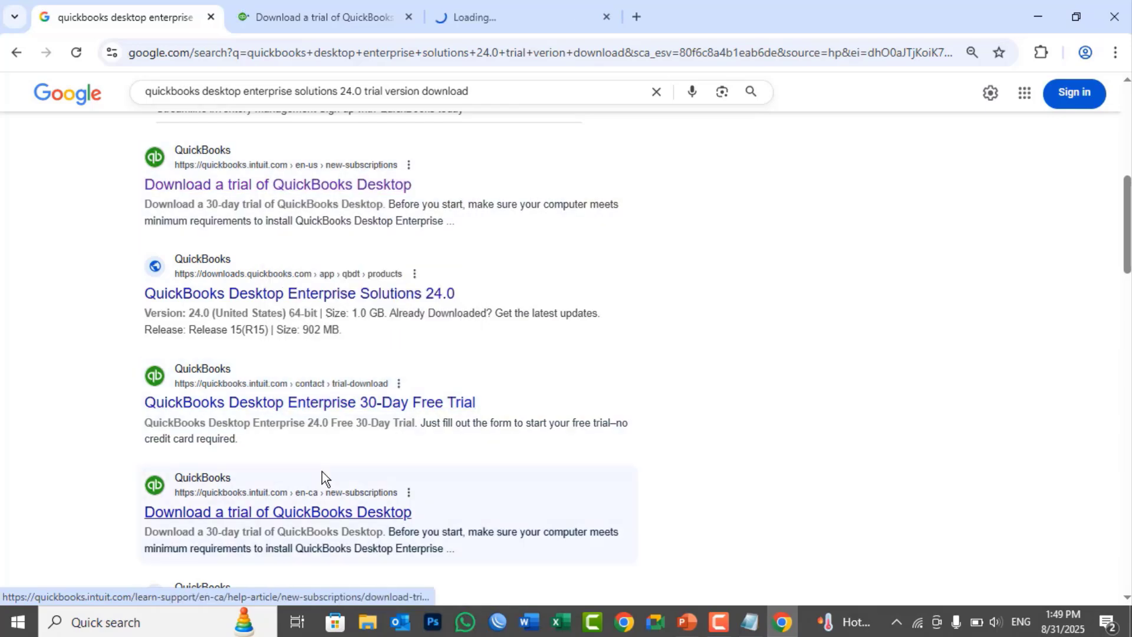
# Step: Open the Canadian "Download a trial of QuickBooks Desktop" article and choose the QuickBooks Desktop Accountant Enterprise 24.0 trial download
pyautogui.click(305, 515)
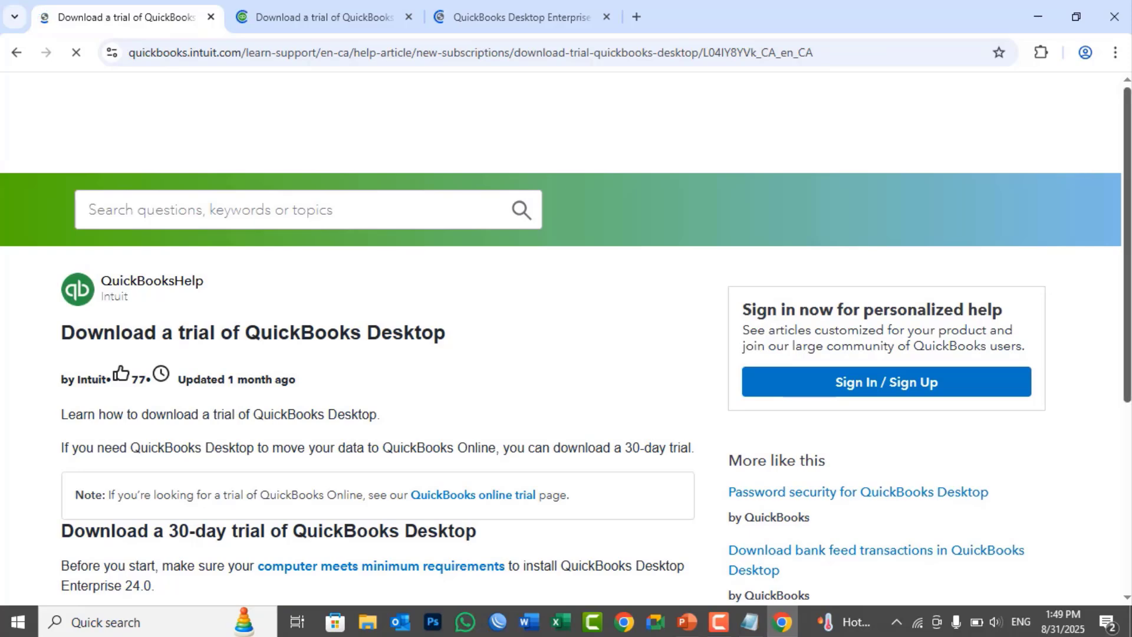
pyautogui.scroll(-5, 1038, 168)
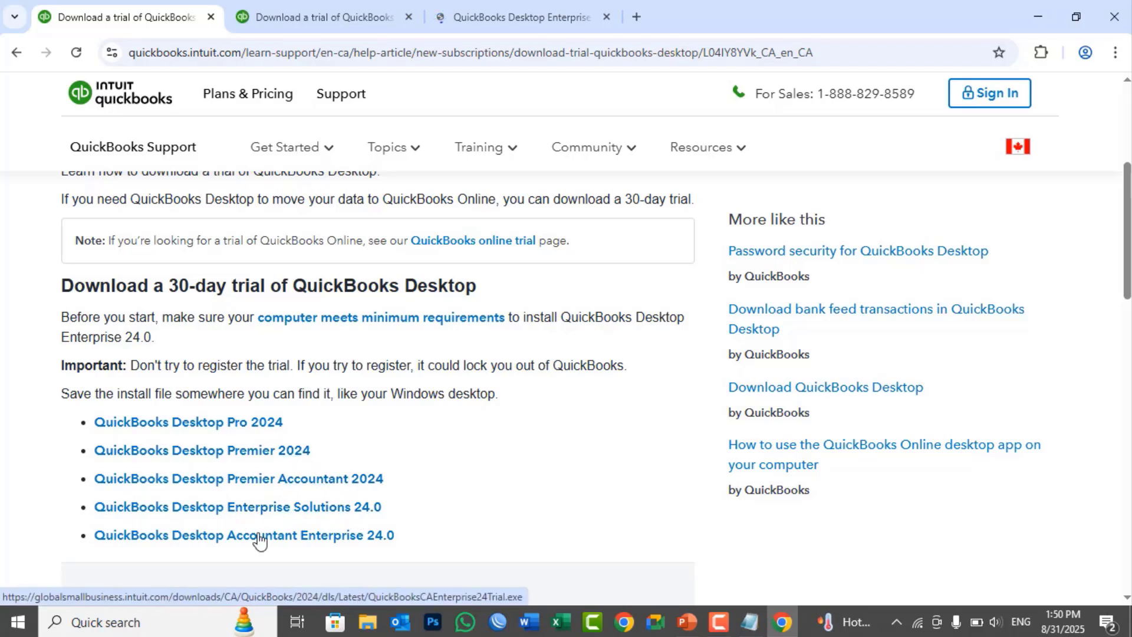
pyautogui.click(356, 550)
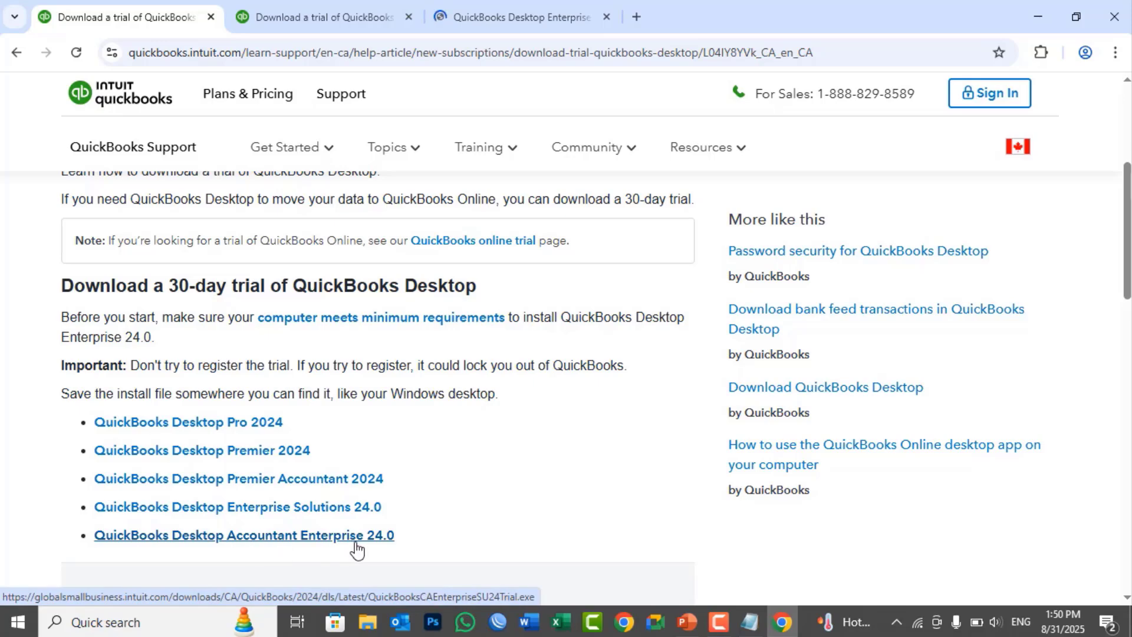
# Step: Open the US "Download a trial of QuickBooks Desktop" article, start the QuickBooks Enterprise trial install file download and check its progress
pyautogui.scroll(-3, 355, 550)
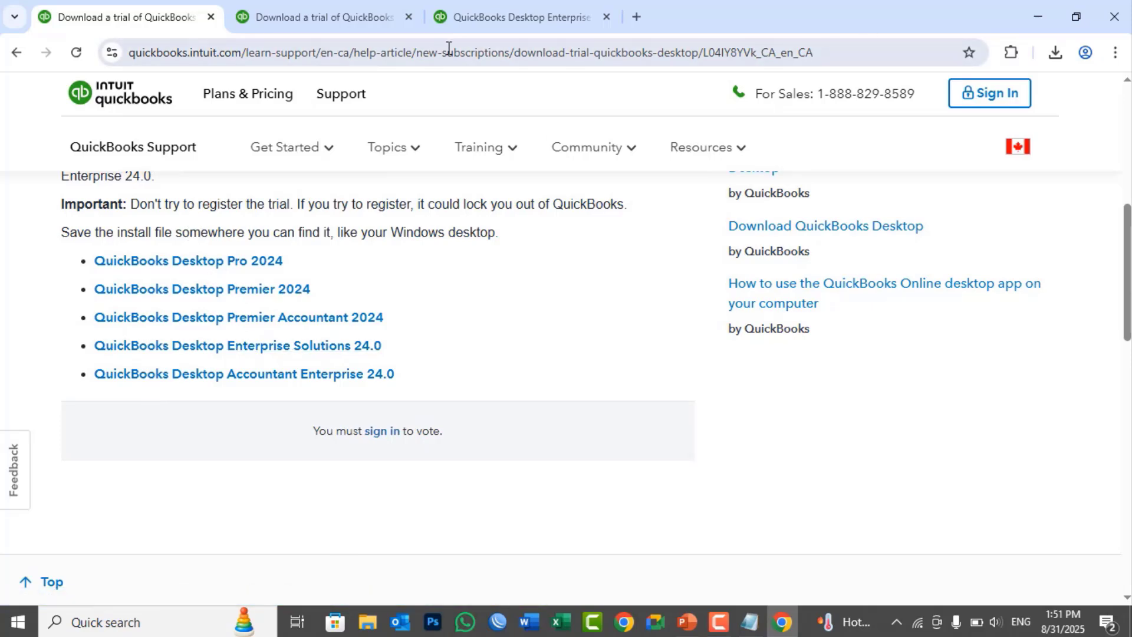
pyautogui.click(302, 10)
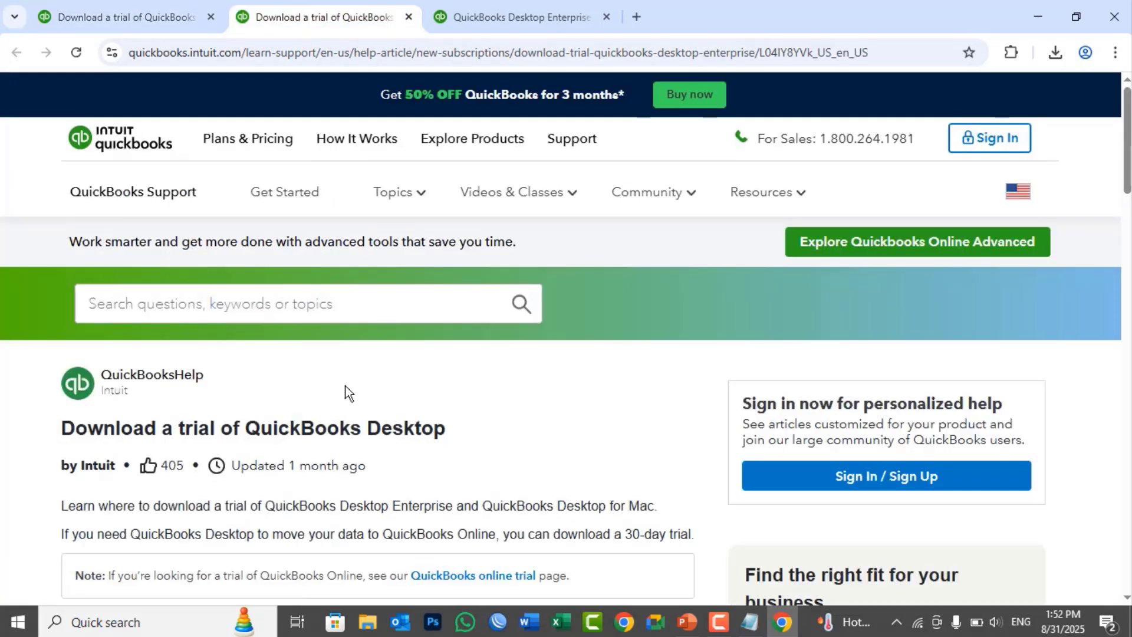
pyautogui.scroll(-2, 346, 389)
pyautogui.scroll(-6, 179, 373)
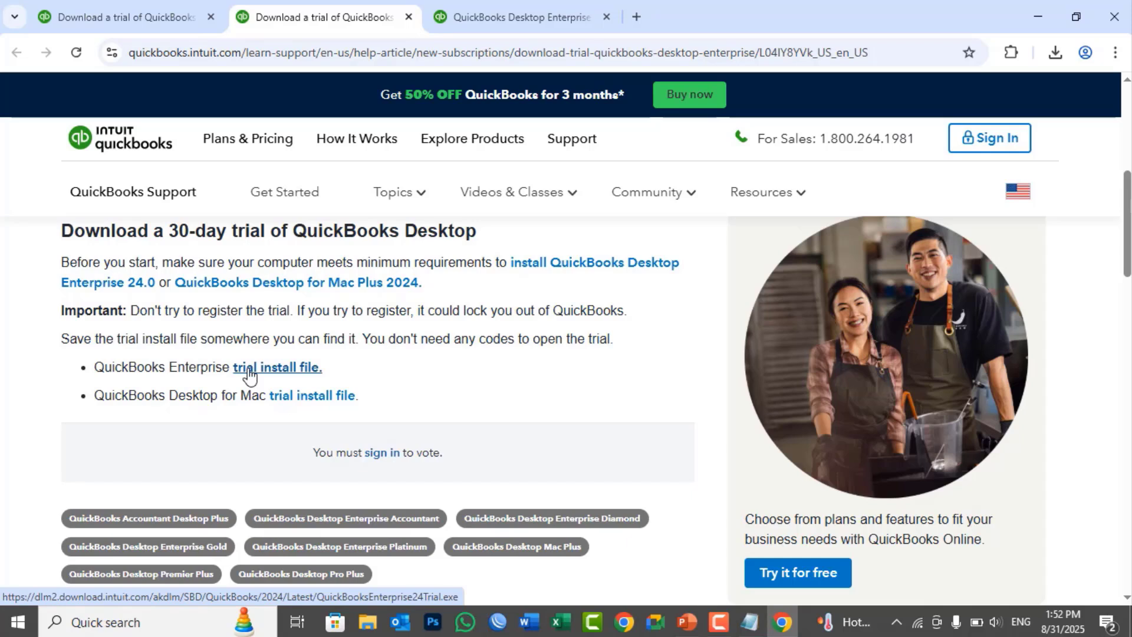
pyautogui.click(283, 373)
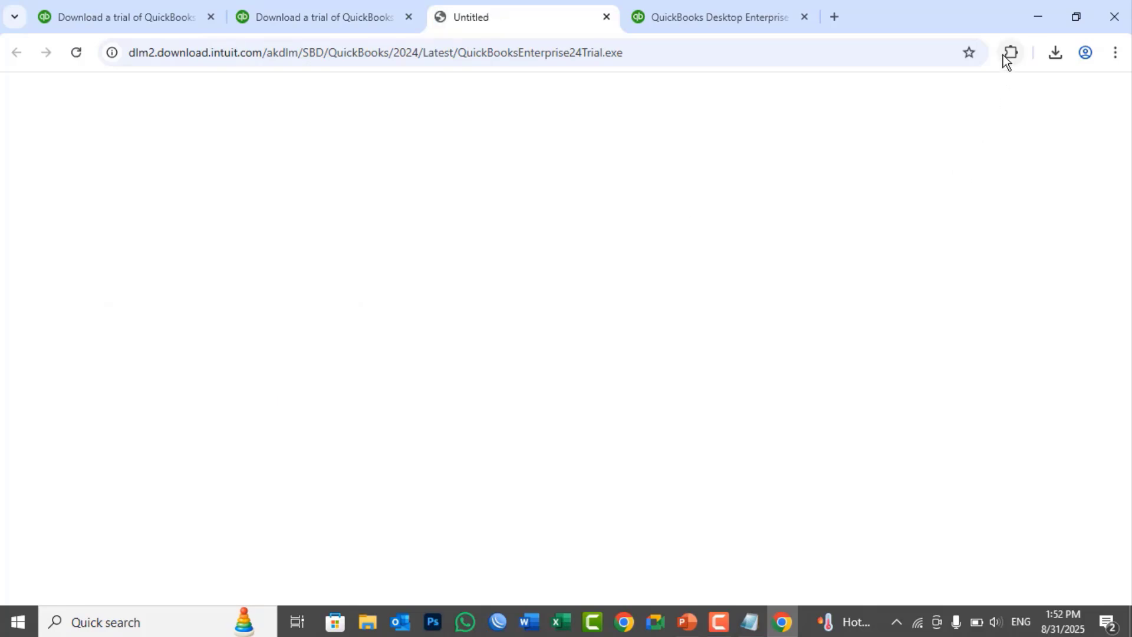
pyautogui.click(615, 54)
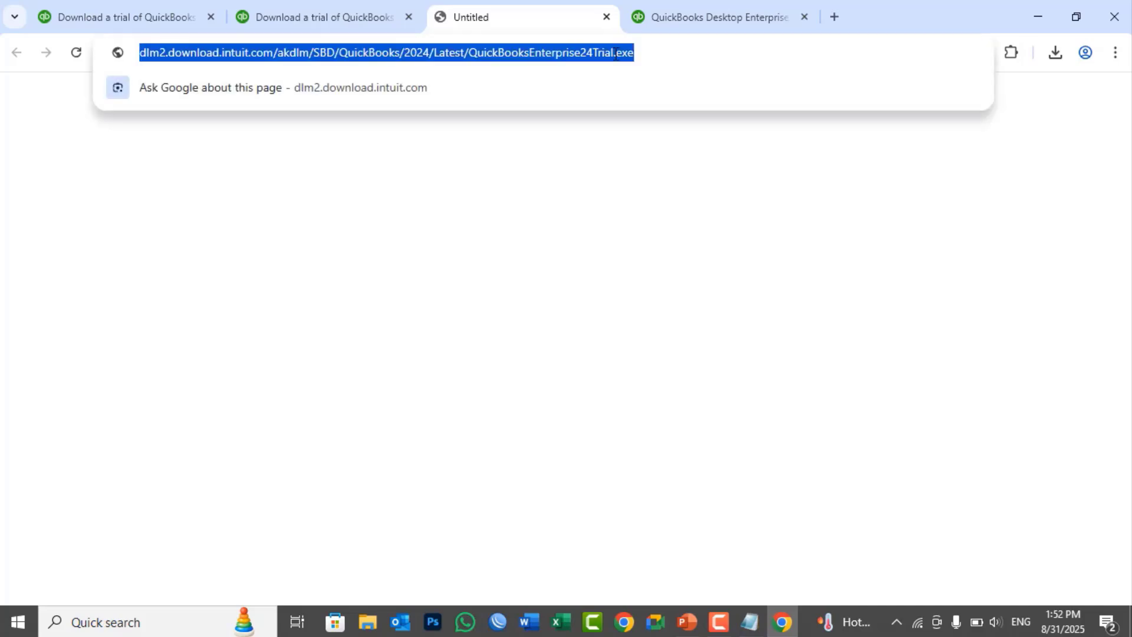
pyautogui.press('Return')
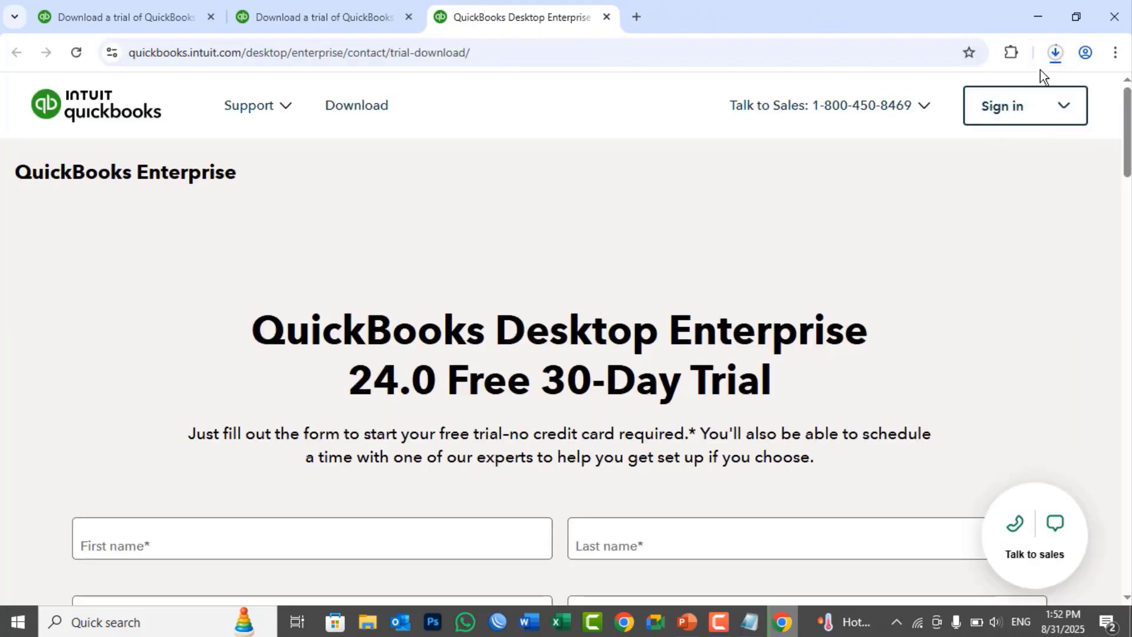
pyautogui.click(1053, 48)
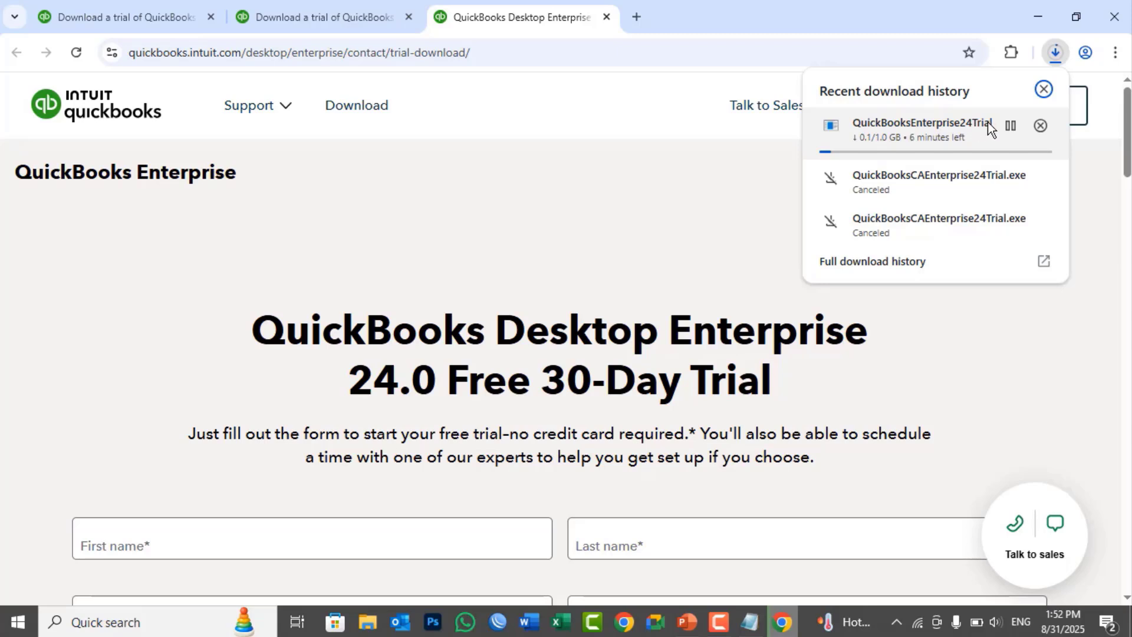
pyautogui.click(606, 163)
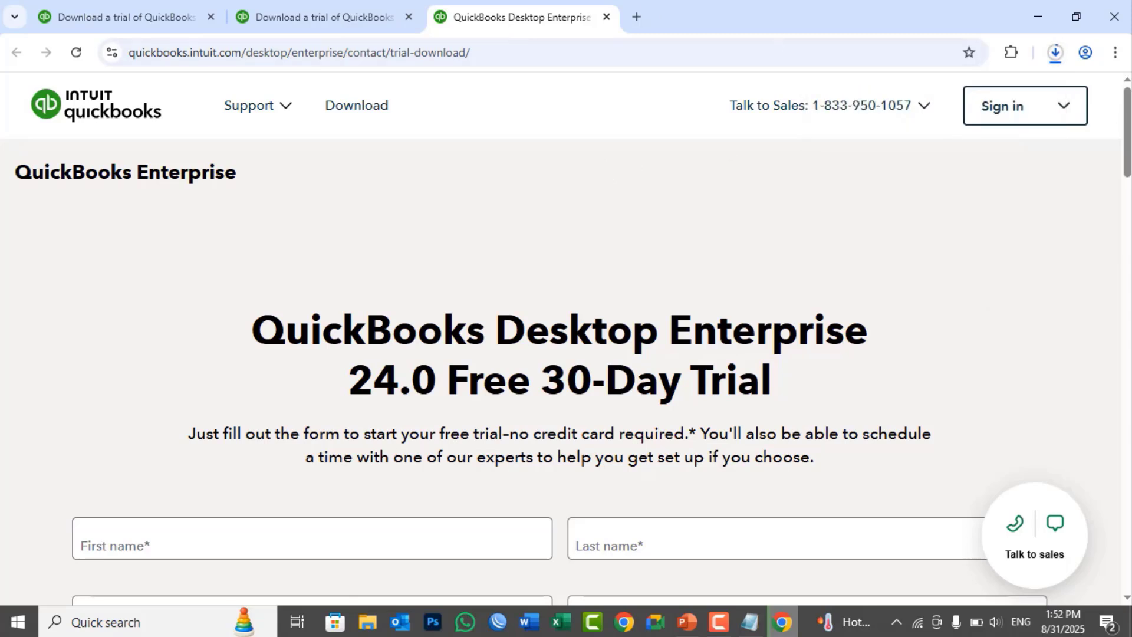
# Step: Examine the QuickBooks Desktop Enterprise 24.0 Free 30-Day Trial page and the fields its request form requires
pyautogui.moveTo(1129, 106); pyautogui.dragTo(1119, 151)
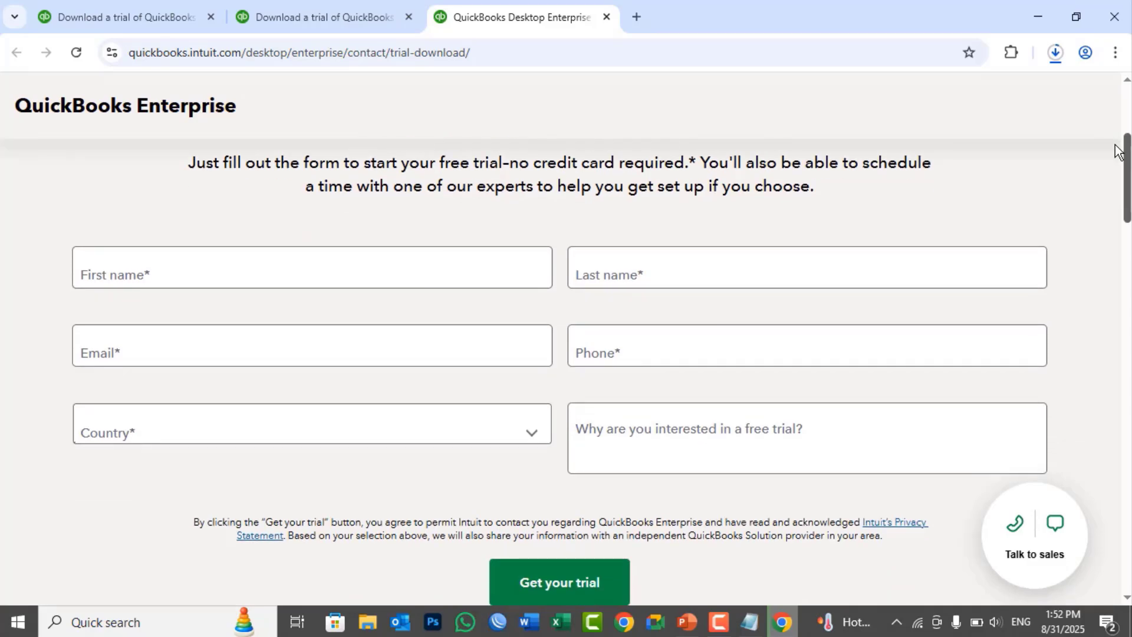
pyautogui.moveTo(1116, 145); pyautogui.dragTo(1111, 175)
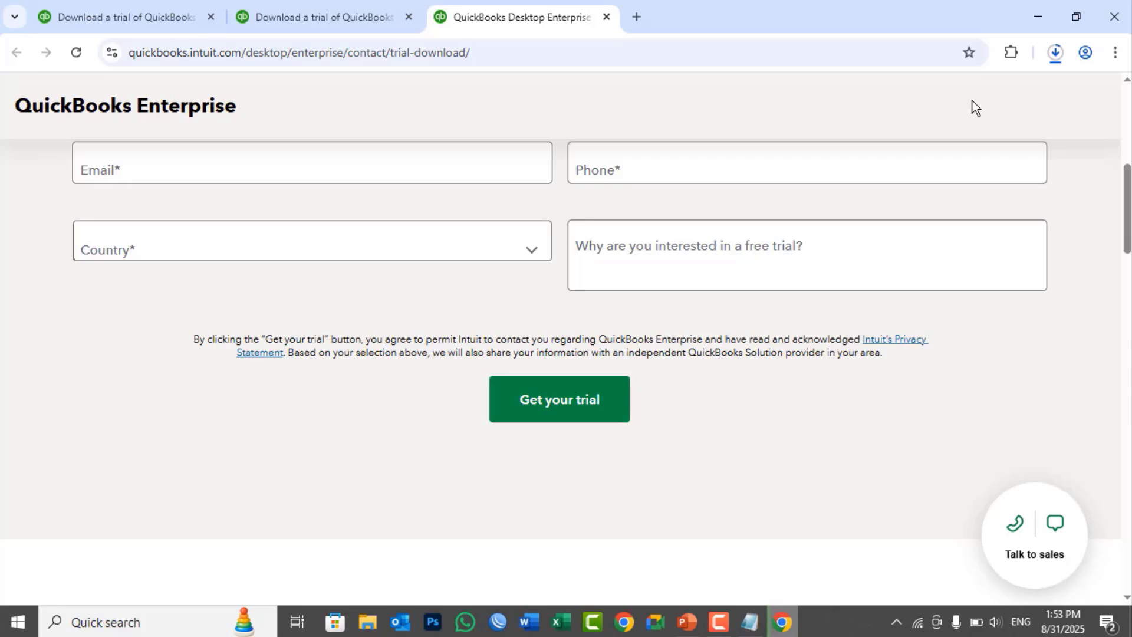
pyautogui.moveTo(1120, 220); pyautogui.dragTo(1119, 161)
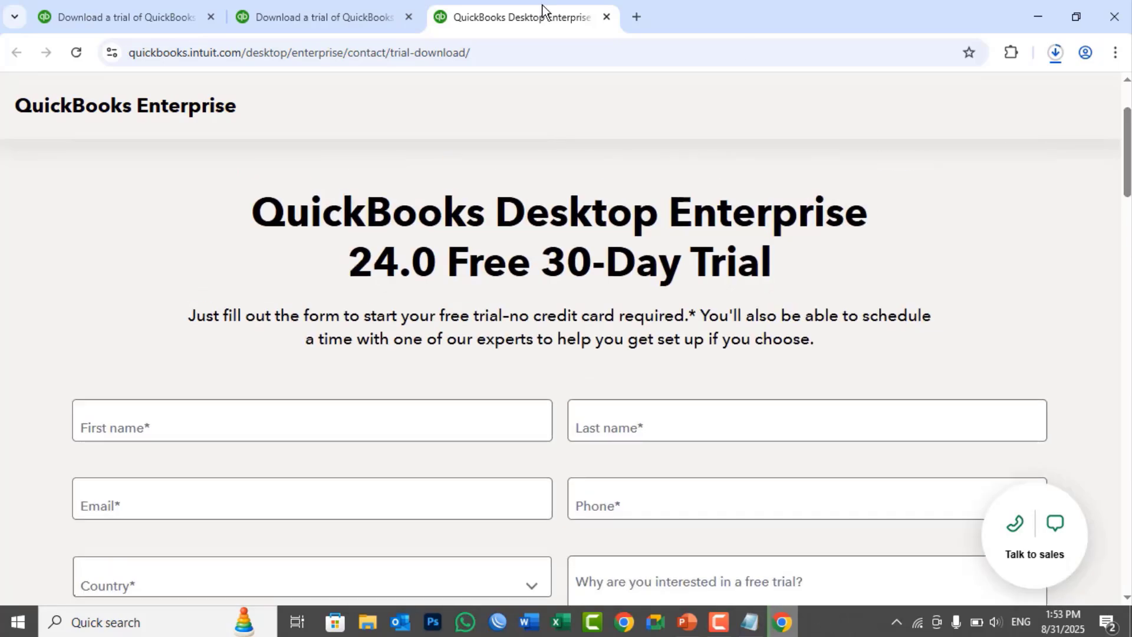
pyautogui.click(337, 11)
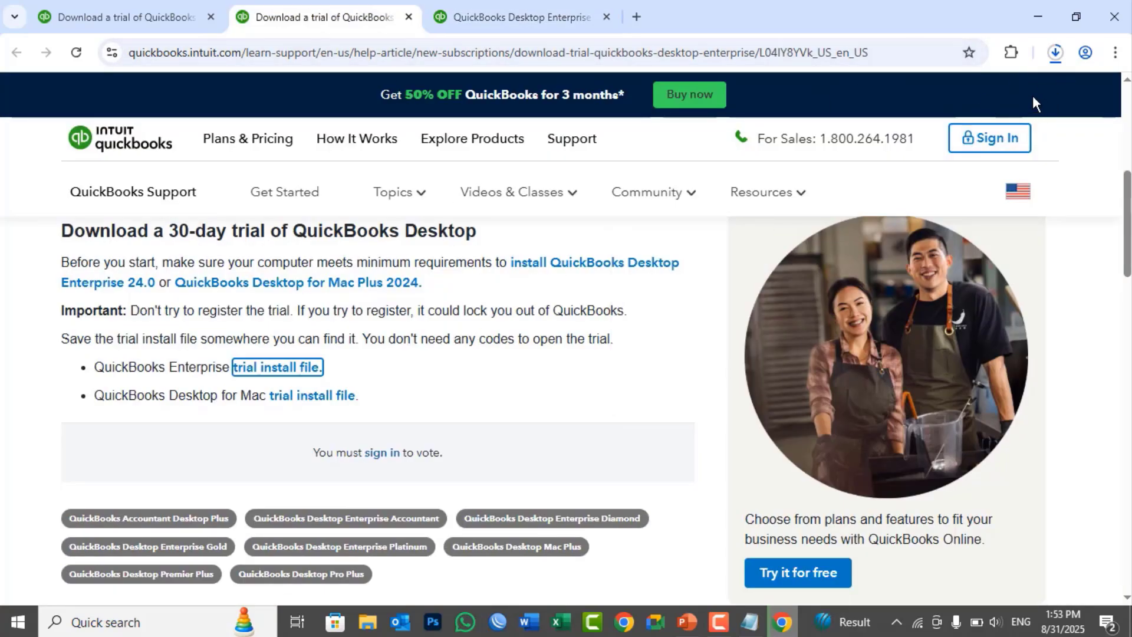
pyautogui.click(525, 13)
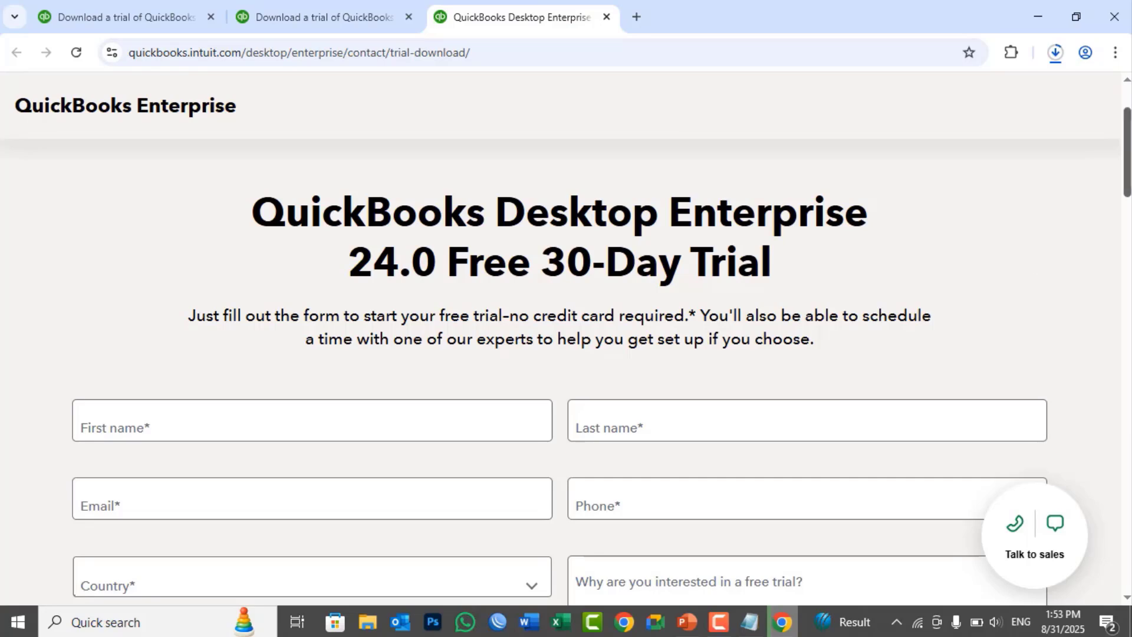
pyautogui.scroll(-3, 1128, 211)
pyautogui.scroll(-1, 1129, 211)
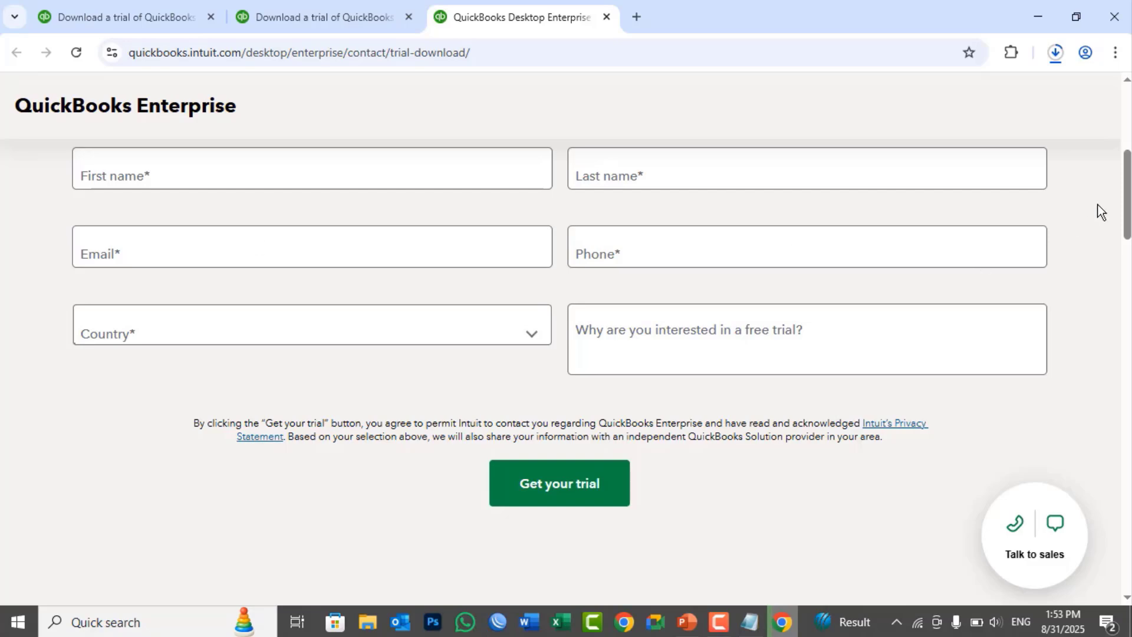
pyautogui.scroll(-2, 1102, 213)
pyautogui.scroll(6, 1102, 212)
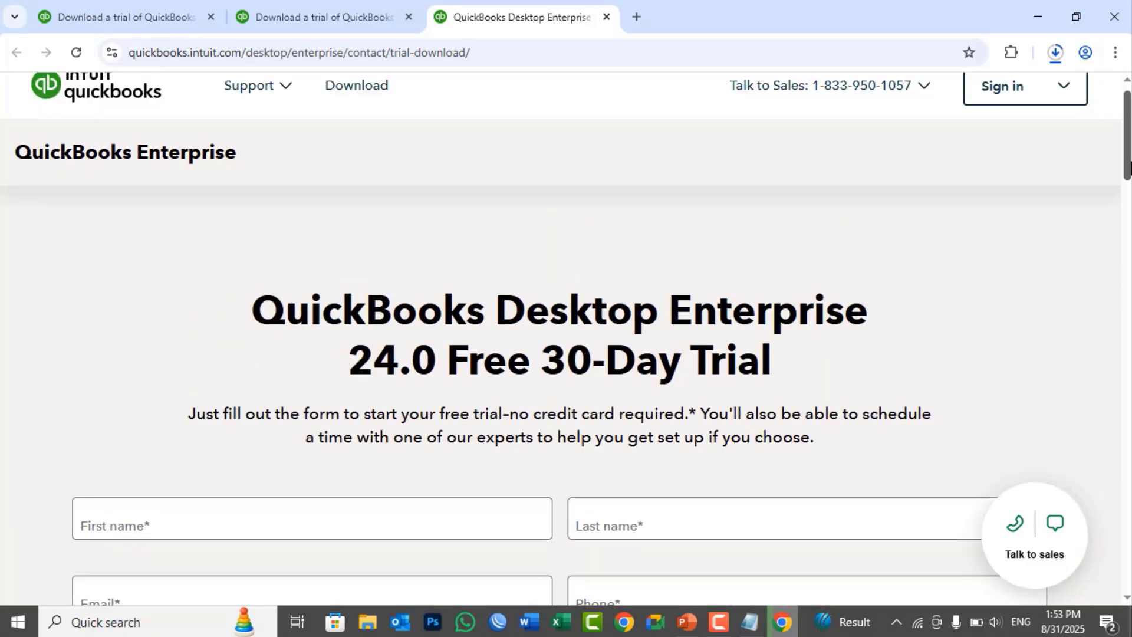
pyautogui.scroll(-3, 733, 345)
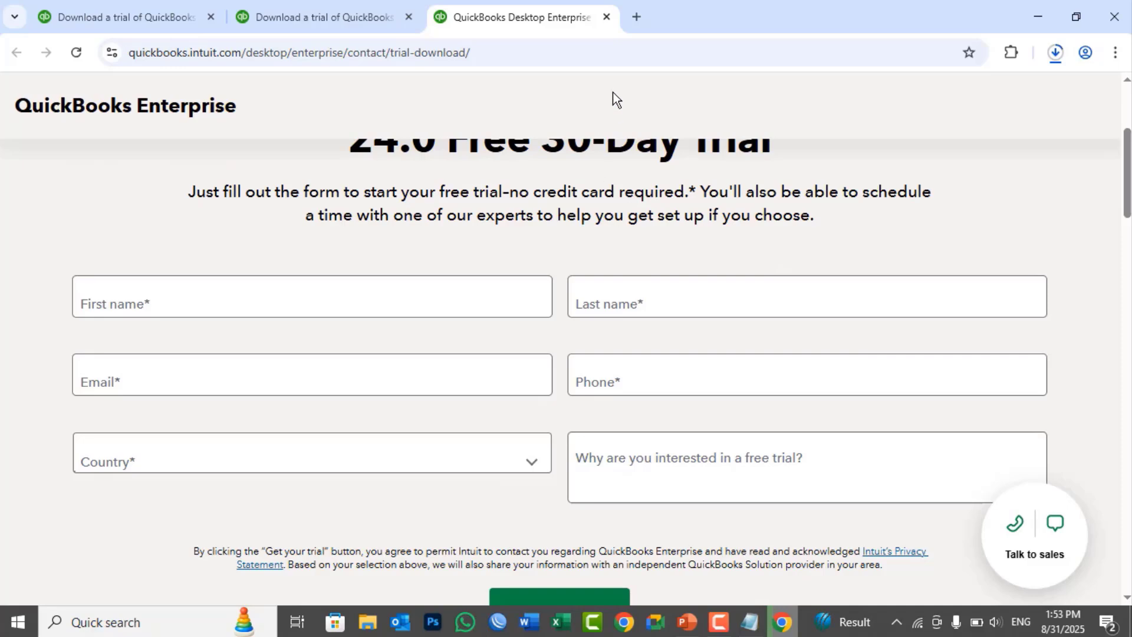
# Step: Close the Enterprise free trial page and the Canadian trial article, and pause the QuickBooksEnterprise24Trial.exe download
pyautogui.click(606, 17)
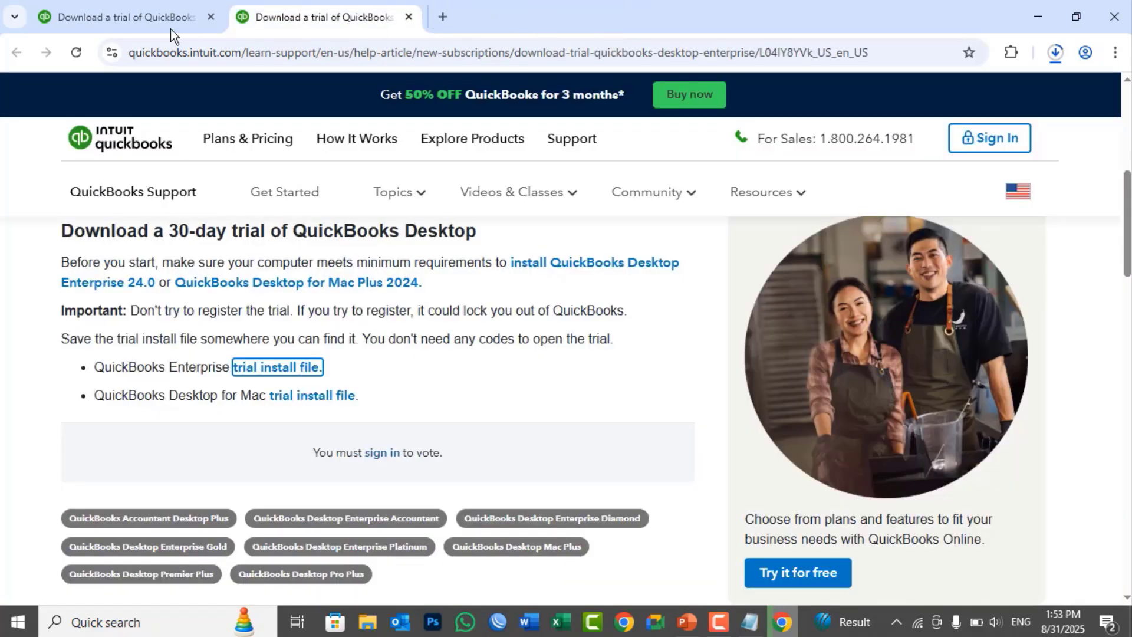
pyautogui.click(210, 16)
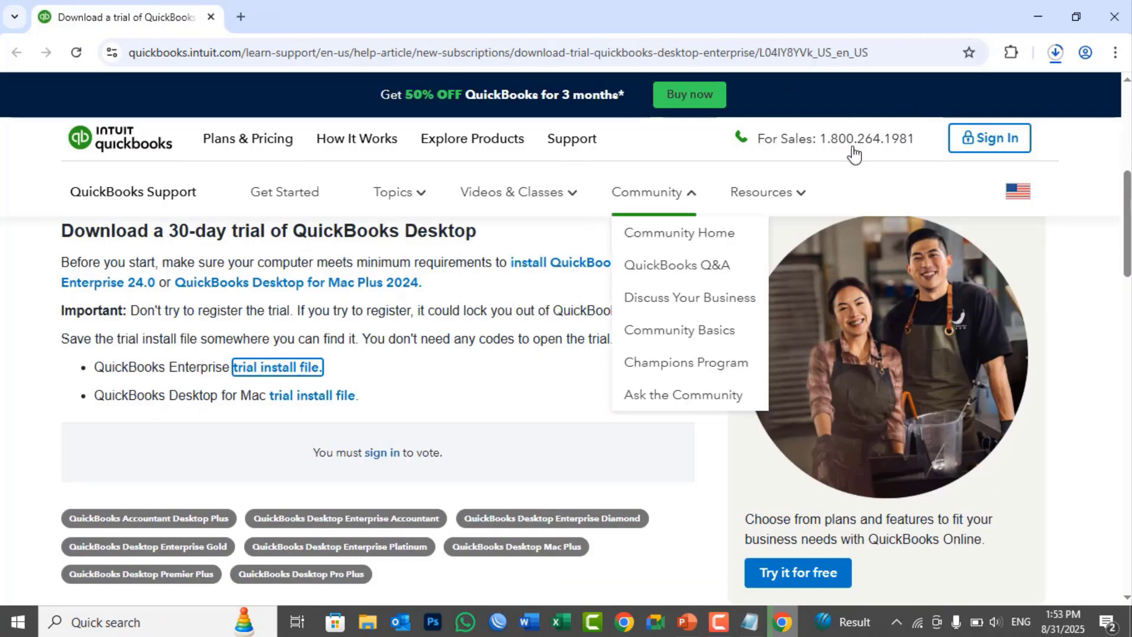
pyautogui.click(1056, 52)
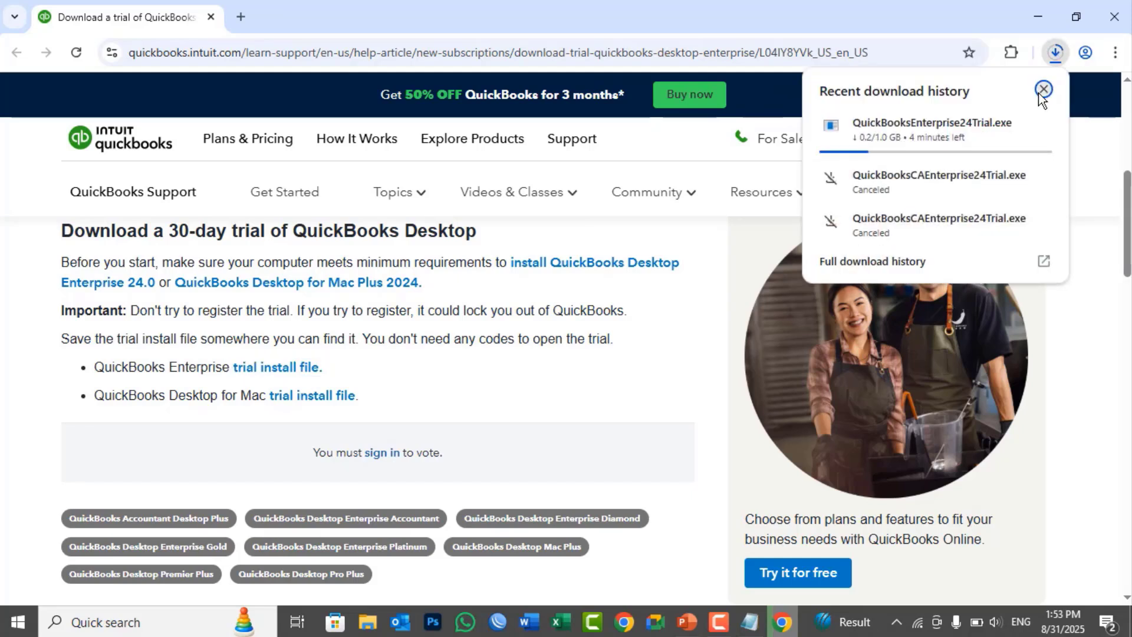
pyautogui.moveTo(979, 130)
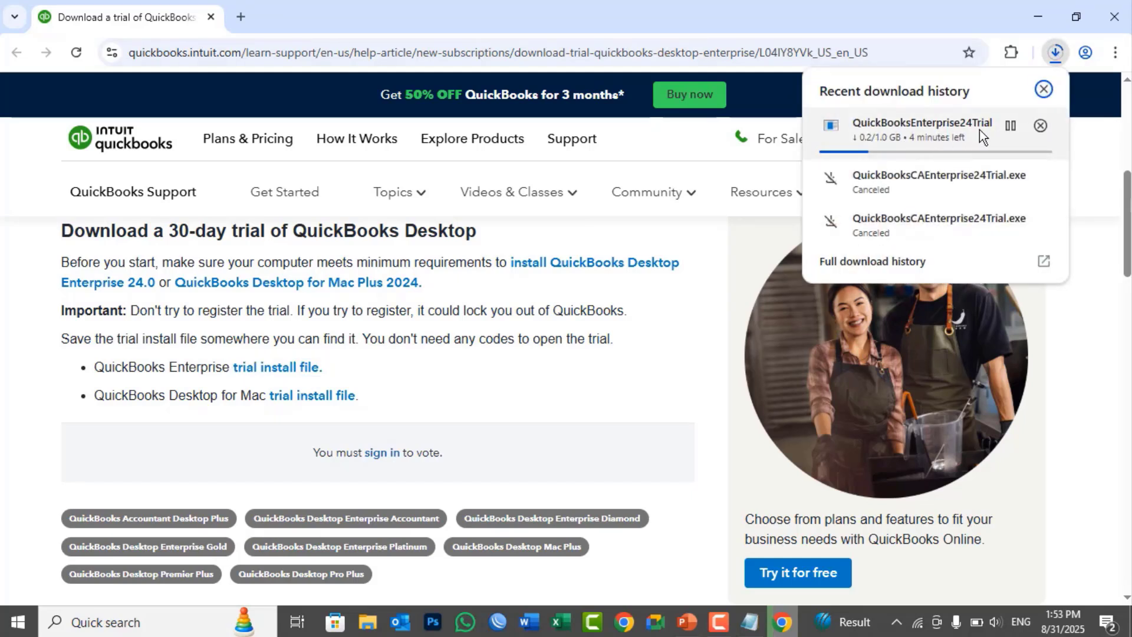
pyautogui.click(1012, 126)
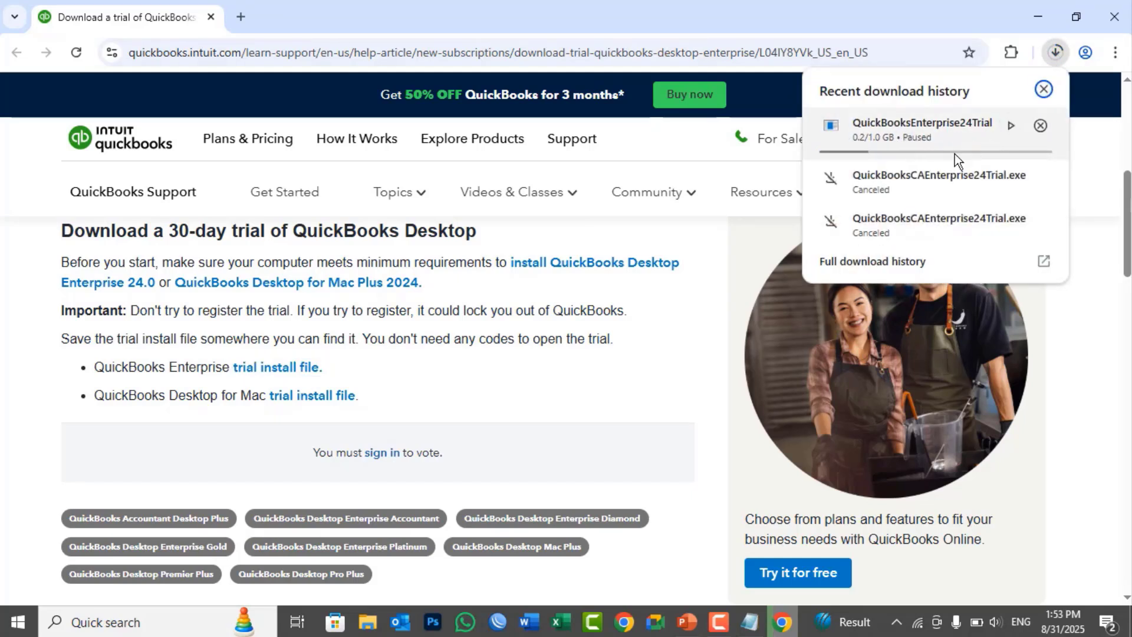
# Step: Open the QuickBooks Desktop 2024 Software folder, fit the Name column to the full file names and select QuickBooksEnterprise24Trial
pyautogui.click(775, 626)
pyautogui.doubleClick(46, 524)
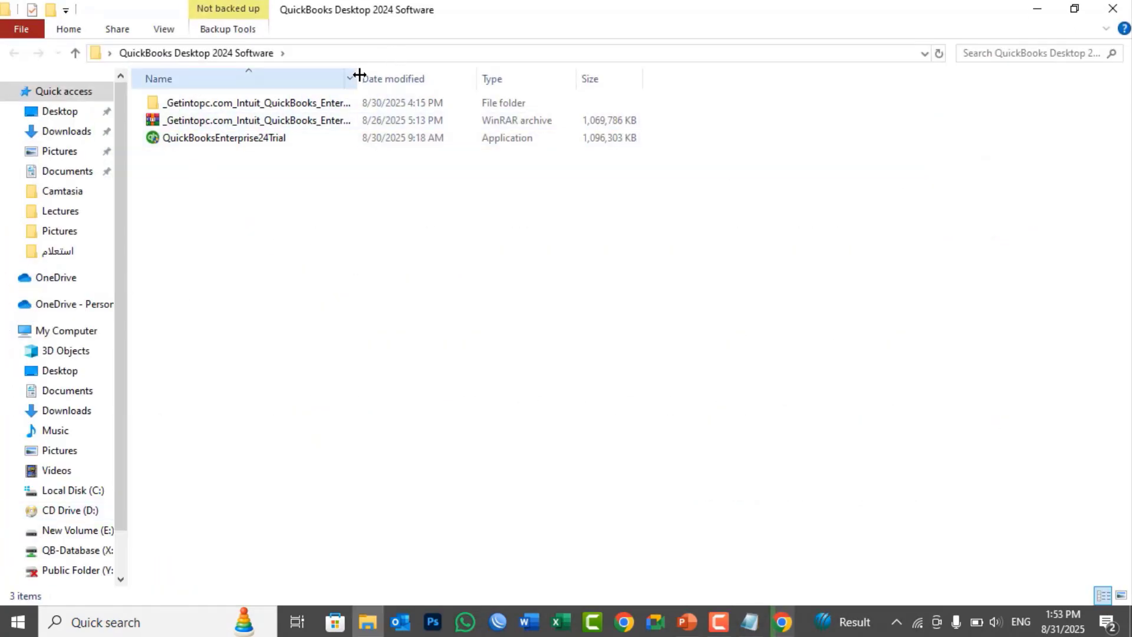
pyautogui.doubleClick(358, 80)
pyautogui.click(166, 140)
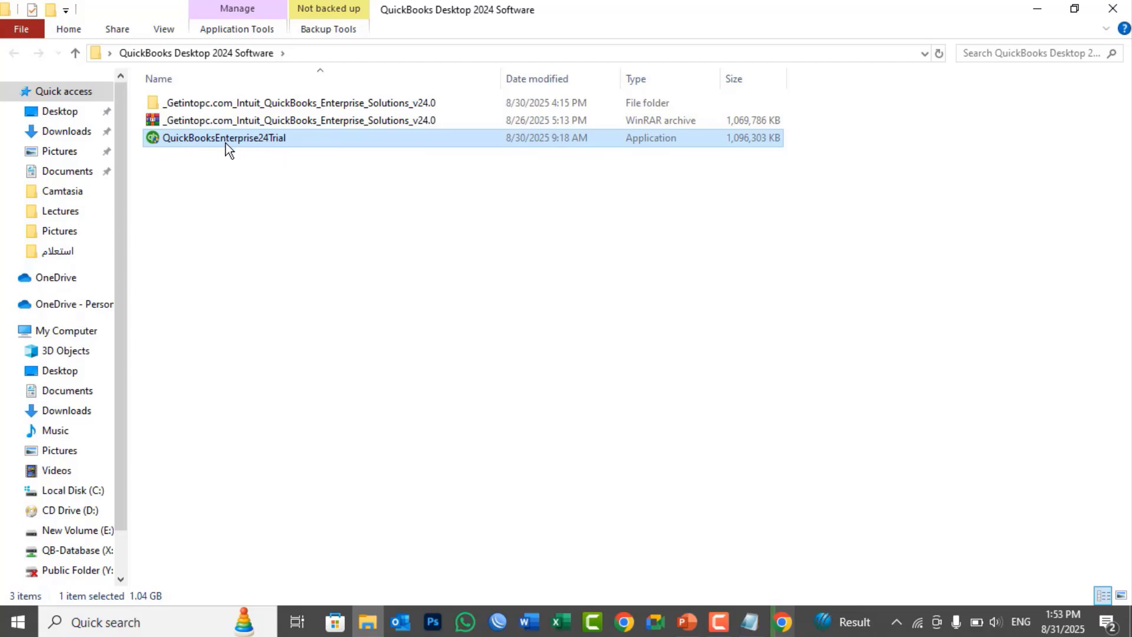
# Step: Return to Chrome, cancel the paused QuickBooksEnterprise24Trial.exe download and close the recent download history
pyautogui.click(784, 623)
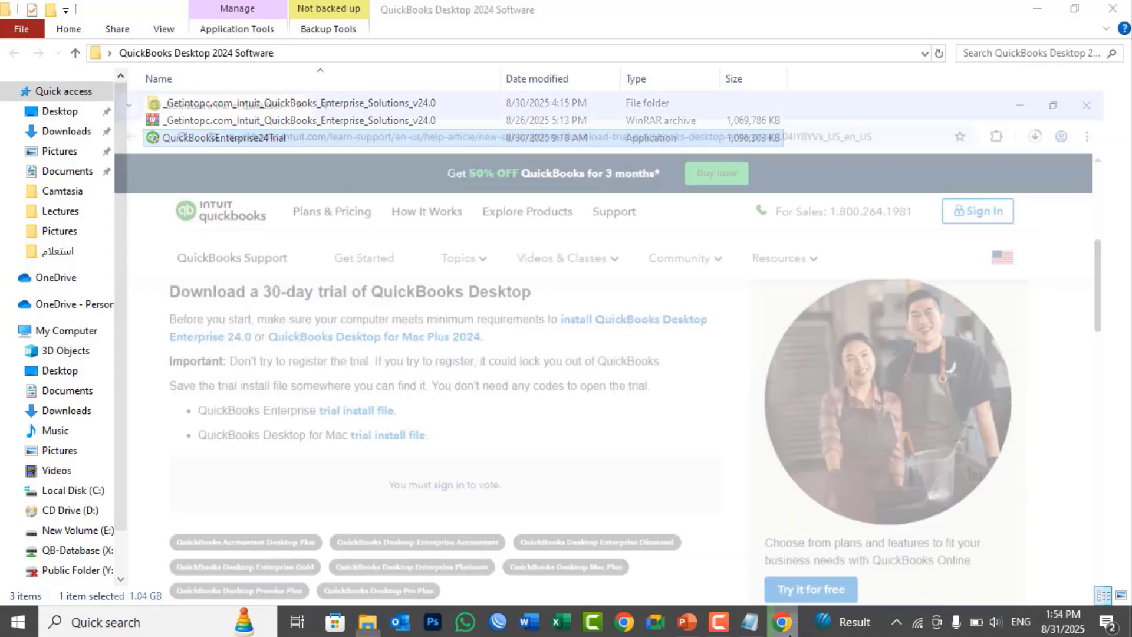
pyautogui.click(1057, 52)
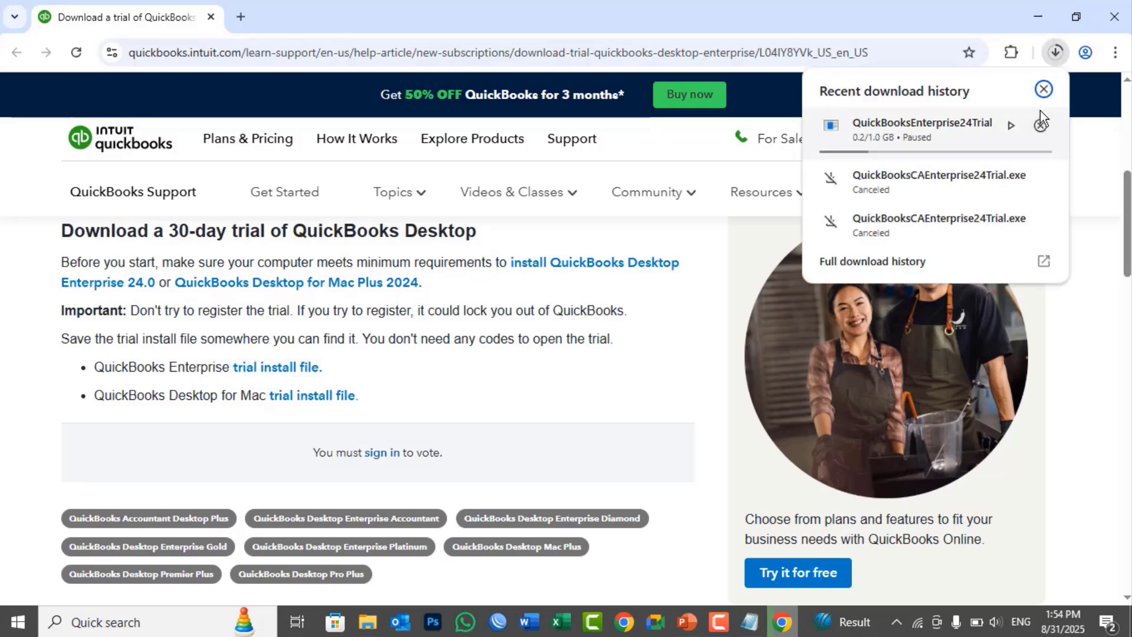
pyautogui.click(1044, 91)
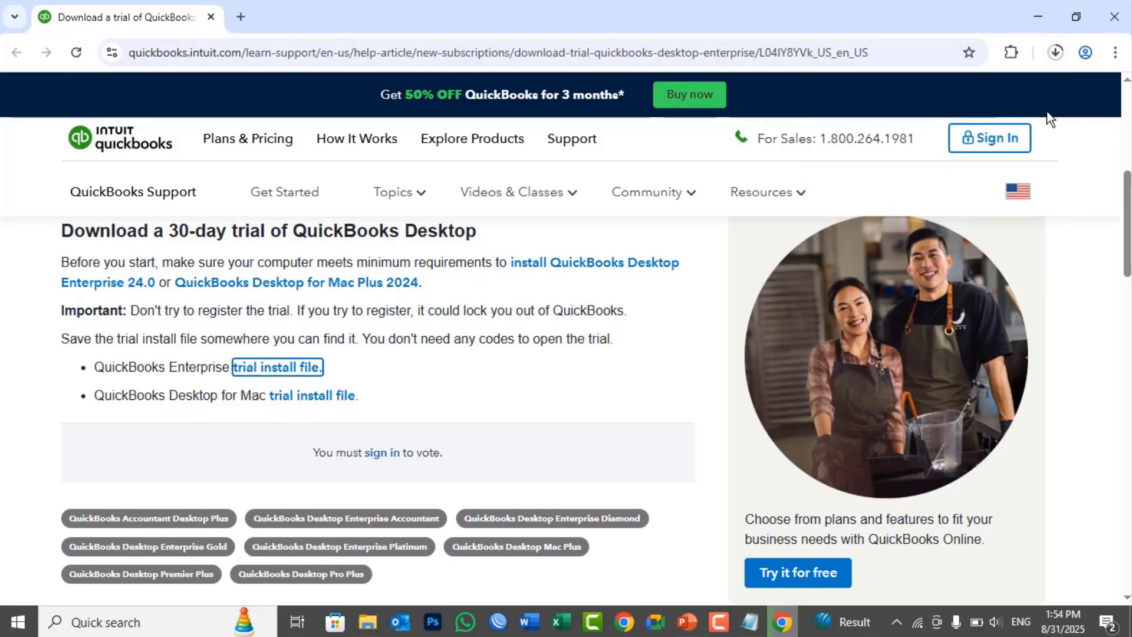
pyautogui.click(1059, 51)
pyautogui.click(1041, 125)
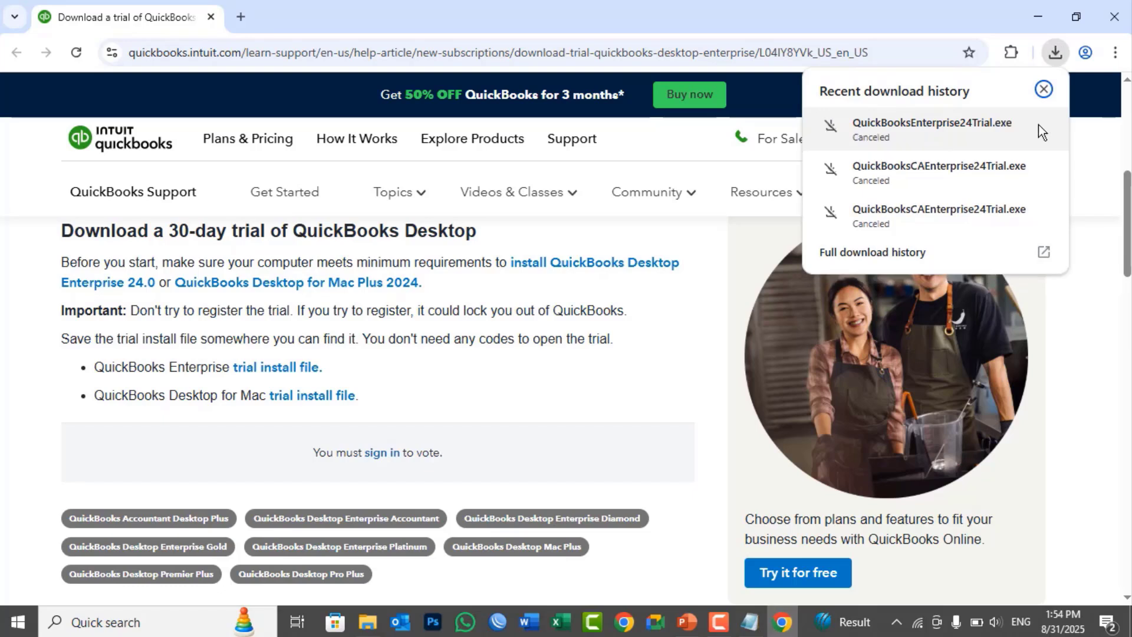
pyautogui.click(1044, 90)
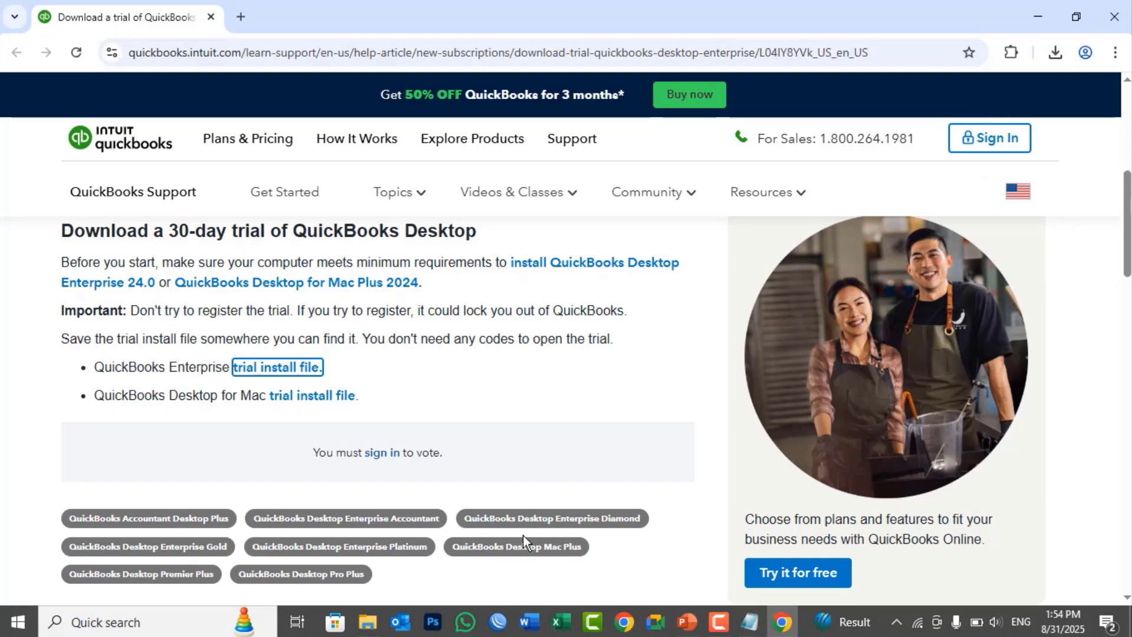
# Step: Open getintopc.com in a new tab and look over its home page
pyautogui.click(240, 18)
pyautogui.write('g')
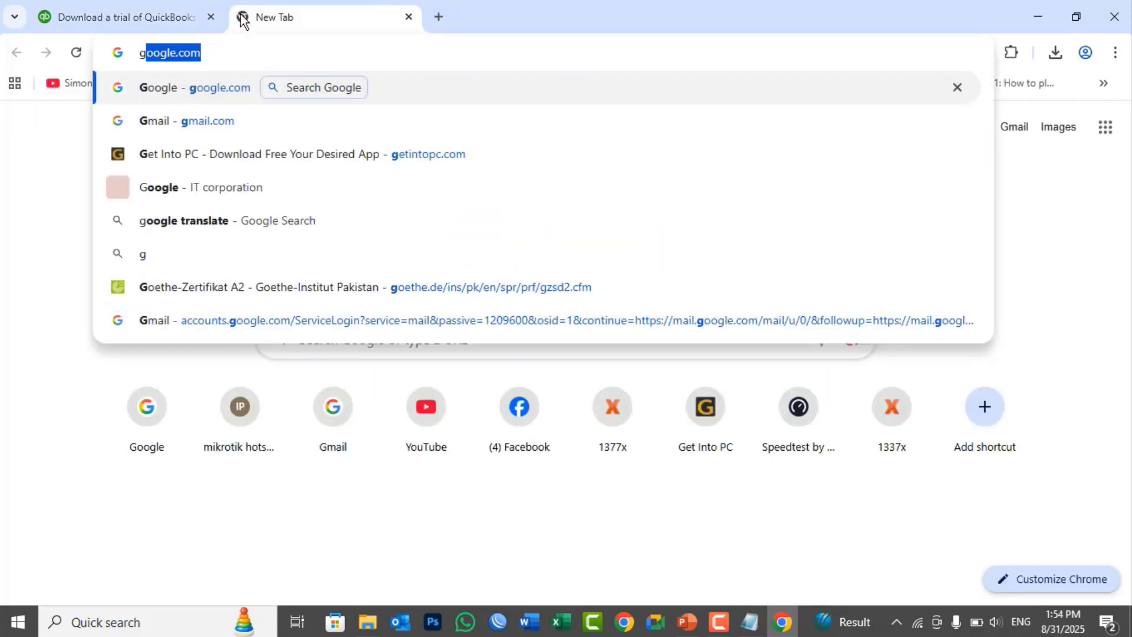
pyautogui.write('et')
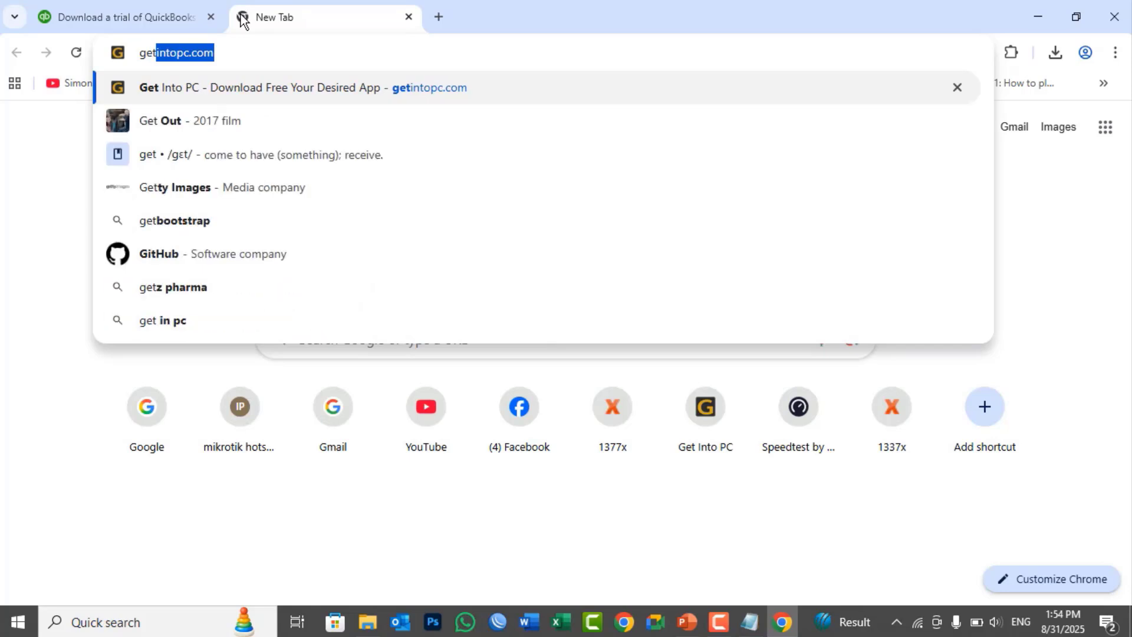
pyautogui.press('Return')
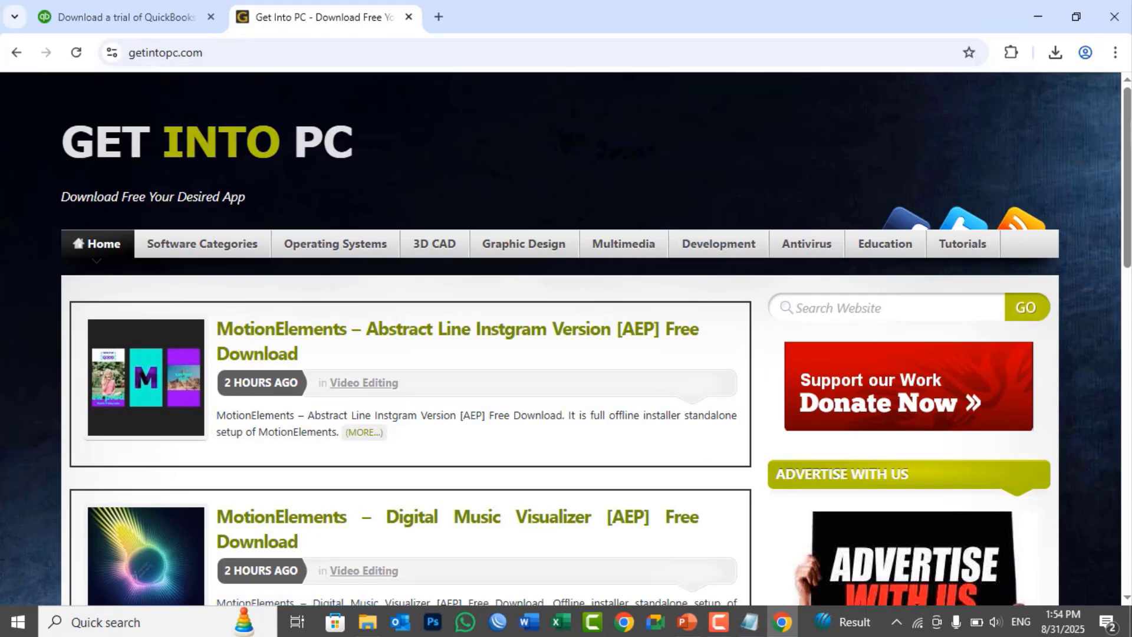
pyautogui.scroll(-15, 1110, 324)
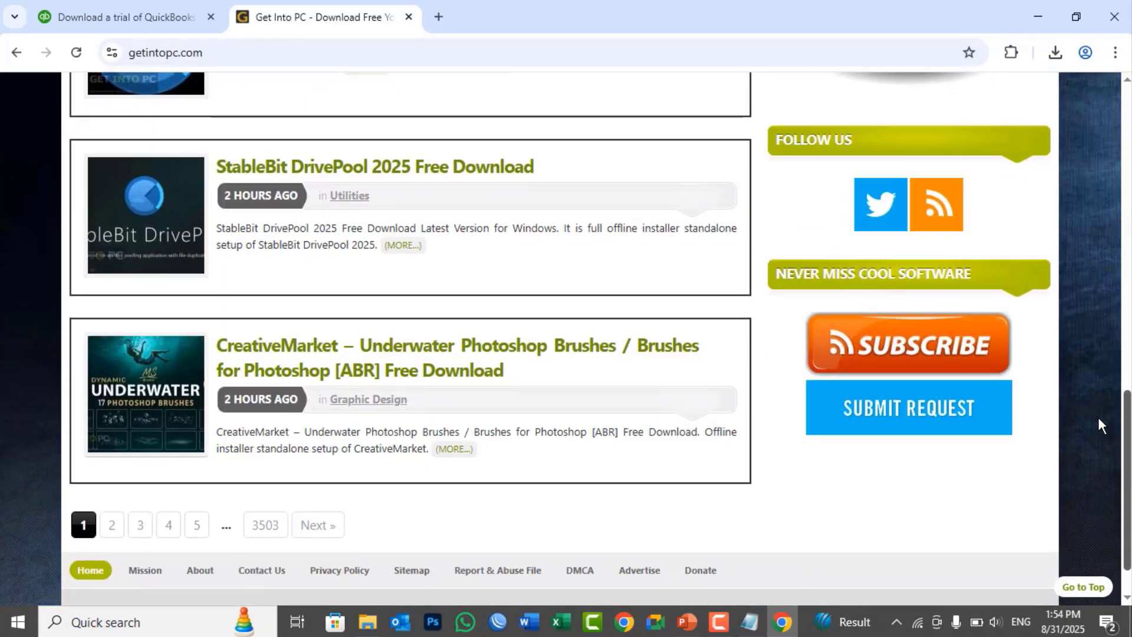
pyautogui.scroll(13, 1098, 416)
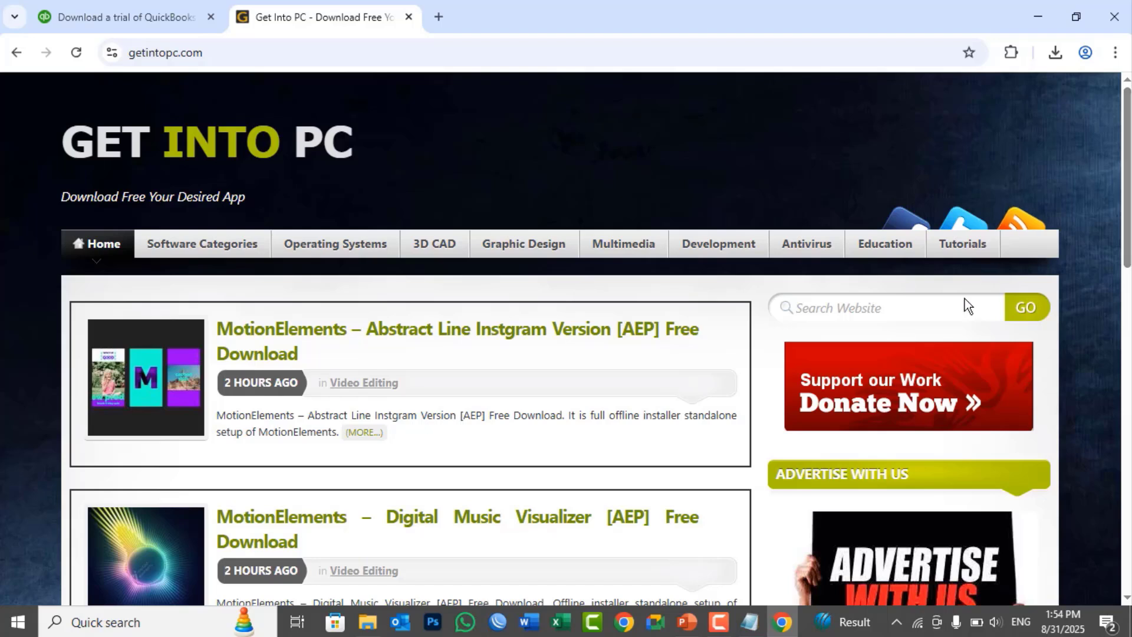
# Step: Search Get Into PC for "quickbooks 2024" and open the Intuit QuickBooks Enterprise Solutions 2024 Free Download page
pyautogui.click(919, 310)
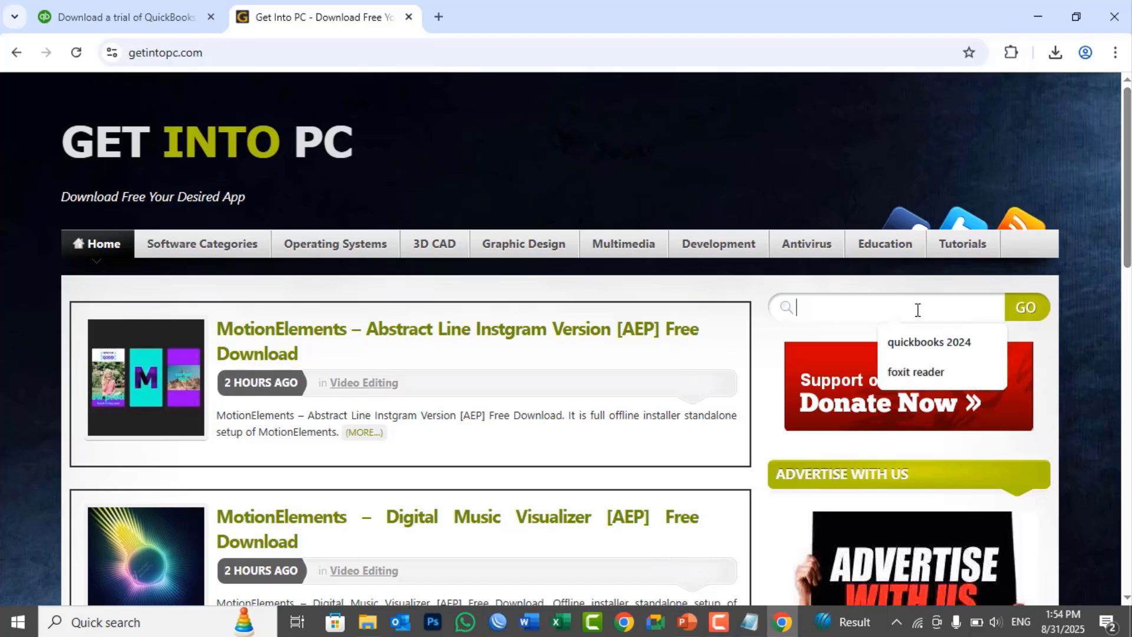
pyautogui.click(917, 343)
pyautogui.click(923, 342)
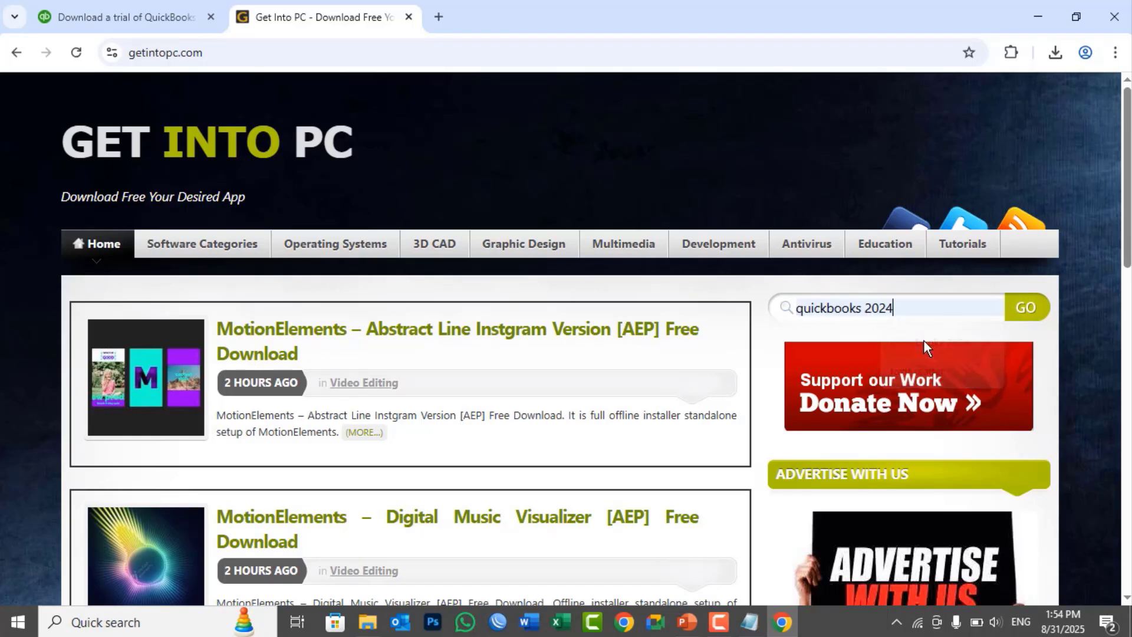
pyautogui.click(1025, 314)
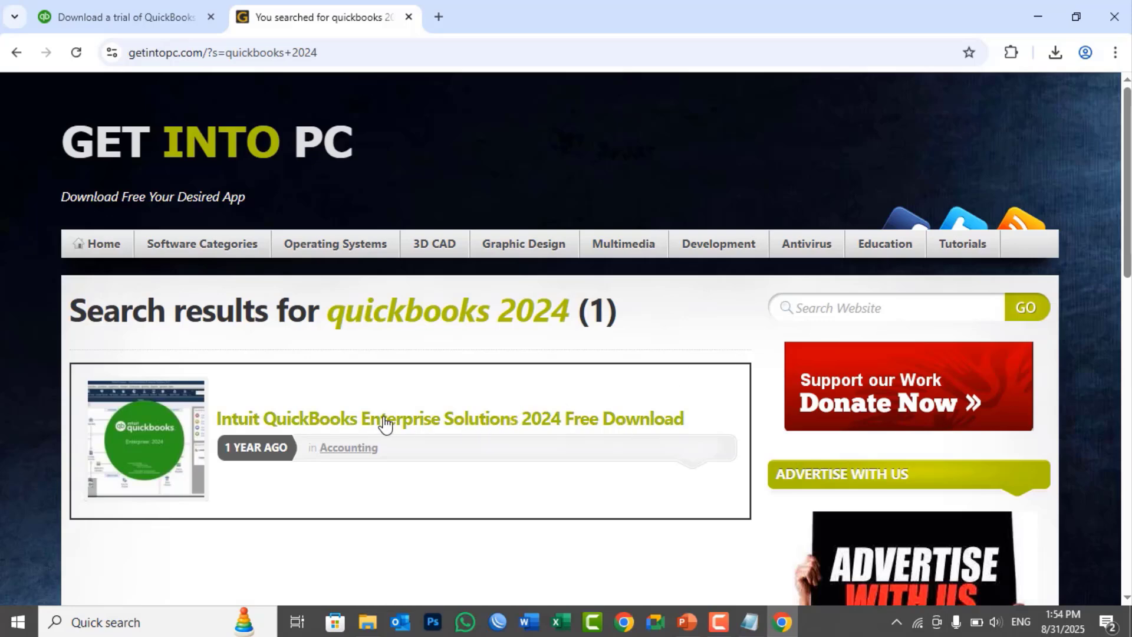
pyautogui.click(423, 429)
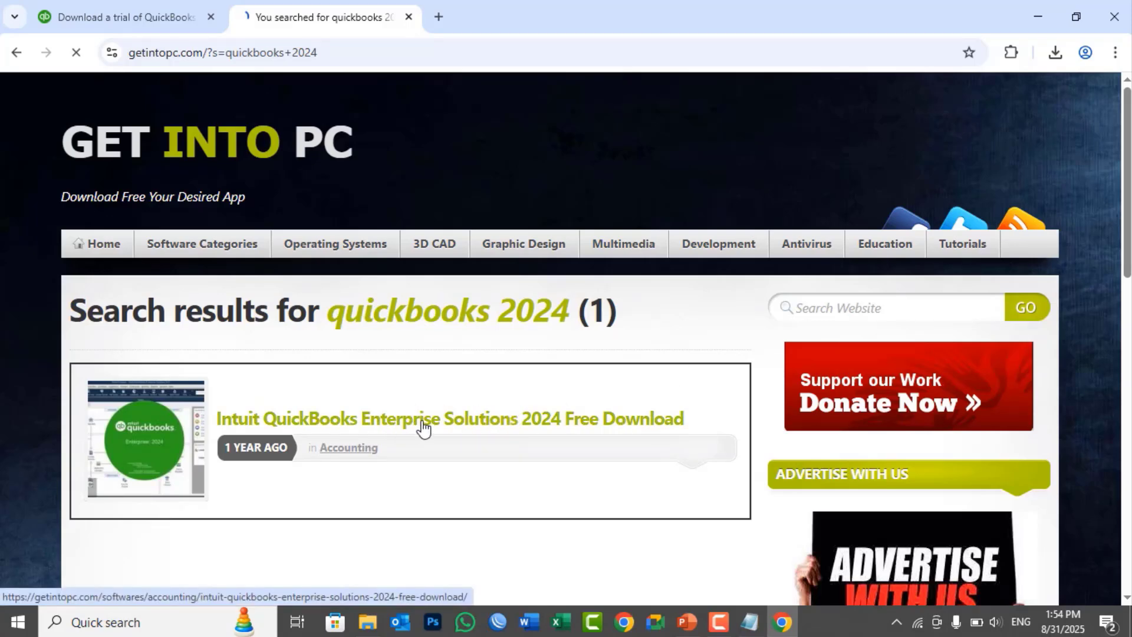
# Step: Look through the overview, features and system requirements of Intuit QuickBooks Enterprise Solutions 2024 and start the Full Setup v24.0 download
pyautogui.scroll(-12, 1120, 267)
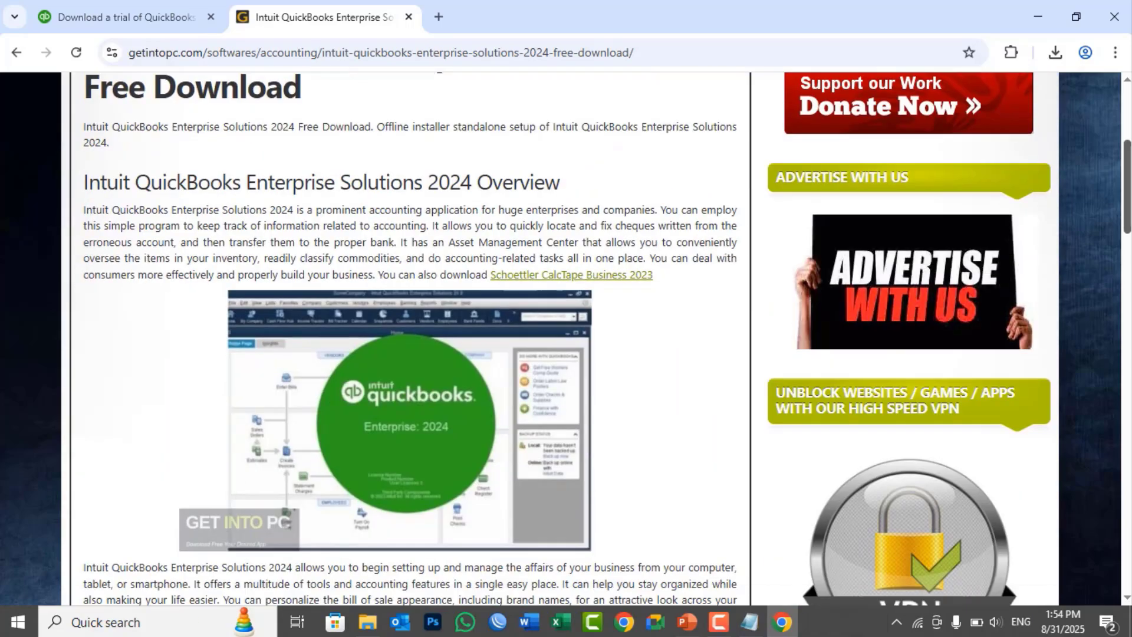
pyautogui.scroll(-12, 1120, 267)
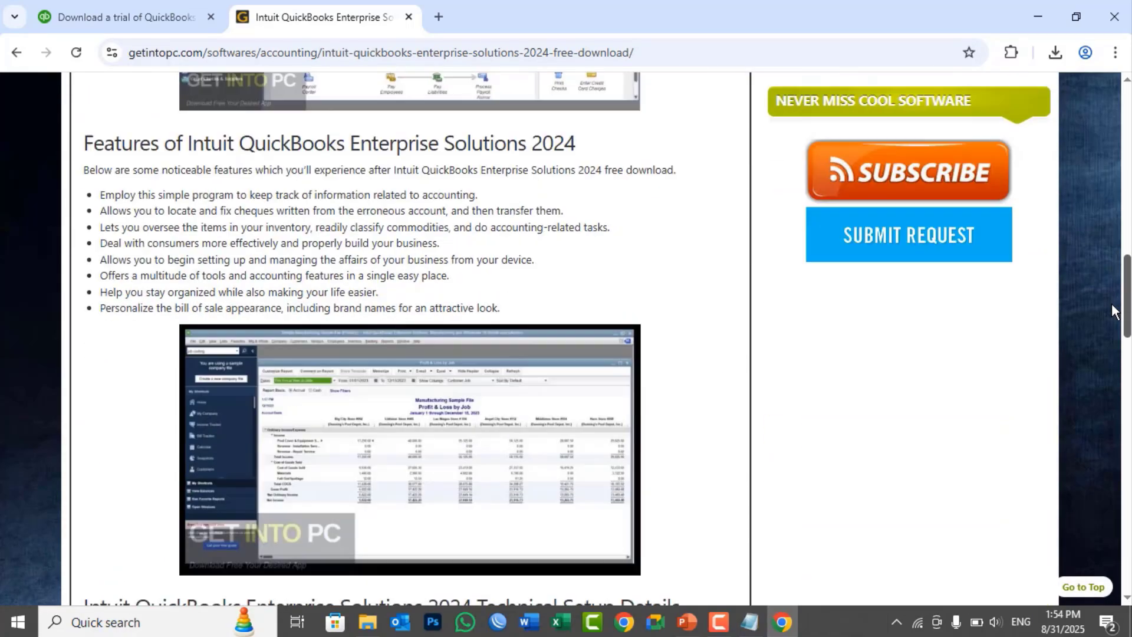
pyautogui.scroll(-10, 1100, 426)
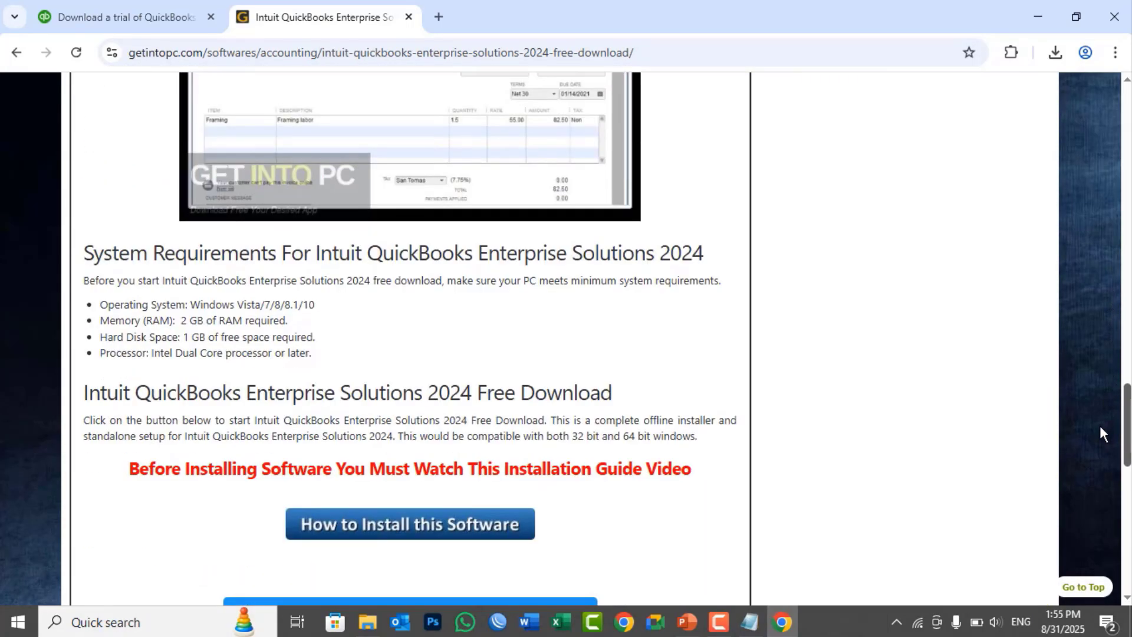
pyautogui.scroll(14, 1098, 475)
pyautogui.scroll(15, 1107, 330)
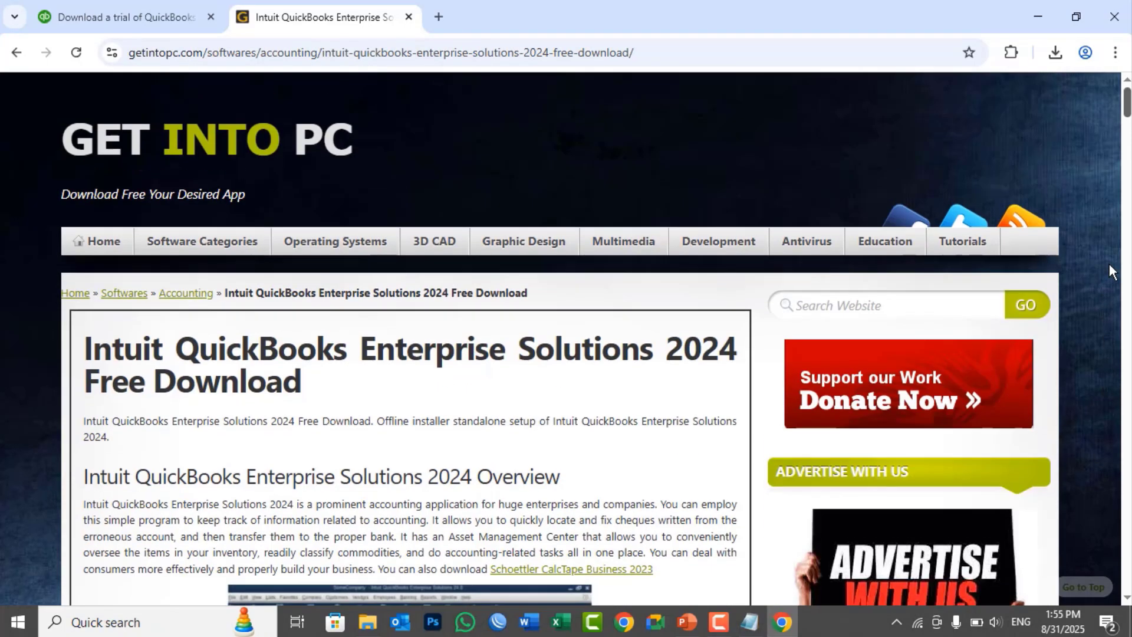
pyautogui.scroll(-5, 1109, 294)
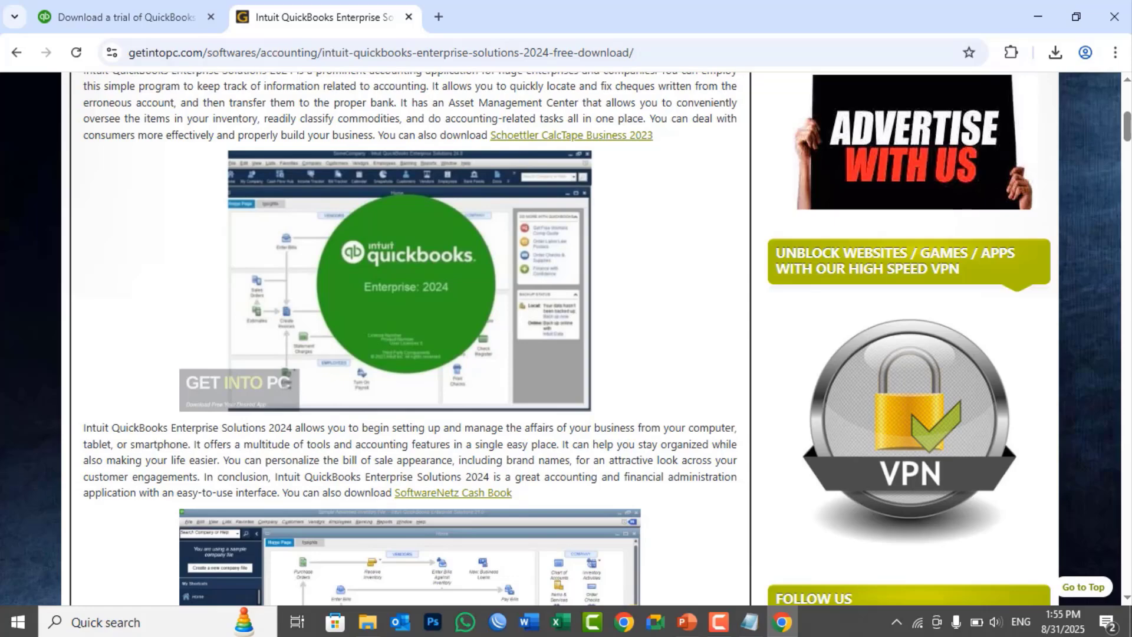
pyautogui.moveTo(1128, 125); pyautogui.dragTo(1127, 221)
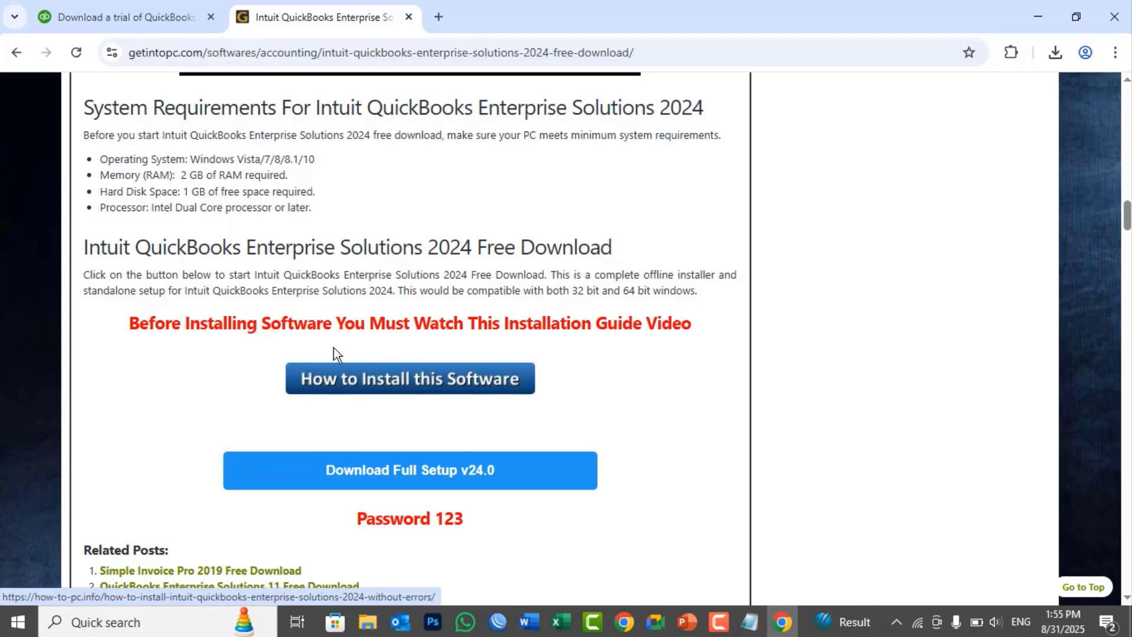
pyautogui.click(400, 472)
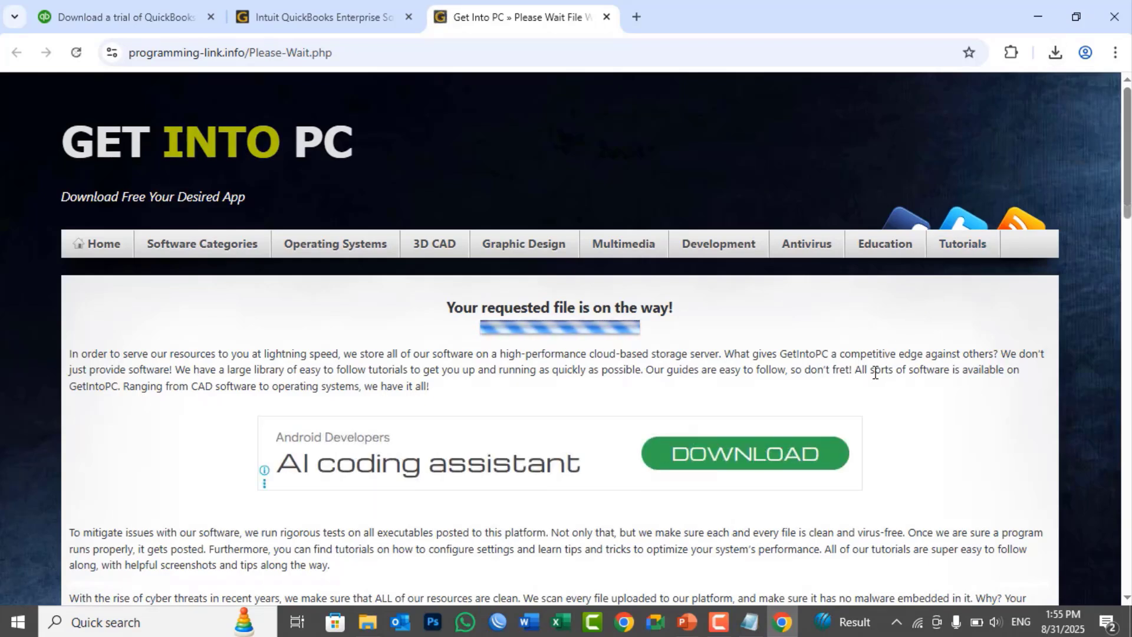
# Step: Pause and cancel the Intuit QuickBooks Enterprise Solutions v24.0 .rar download and close the Get Into PC waiting page
pyautogui.click(1053, 49)
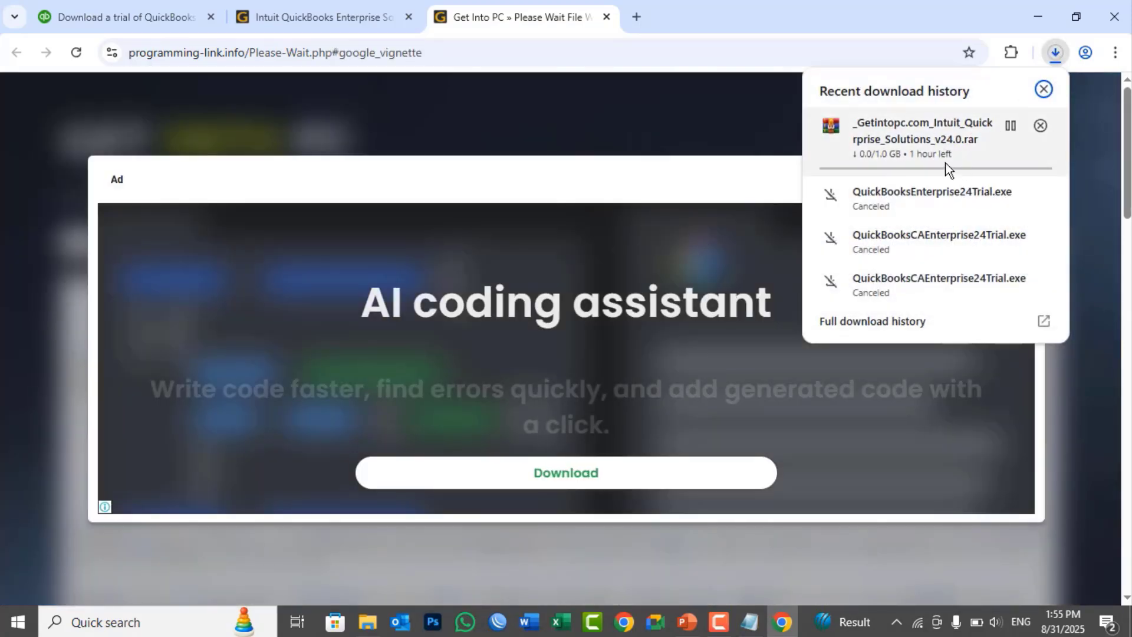
pyautogui.click(1010, 126)
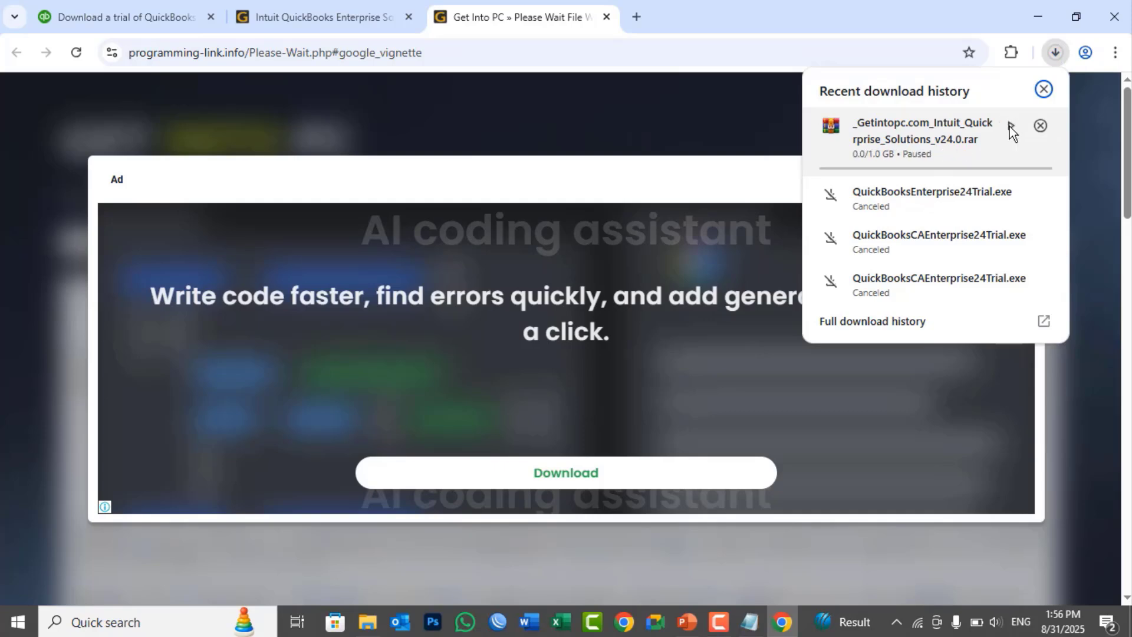
pyautogui.click(1041, 127)
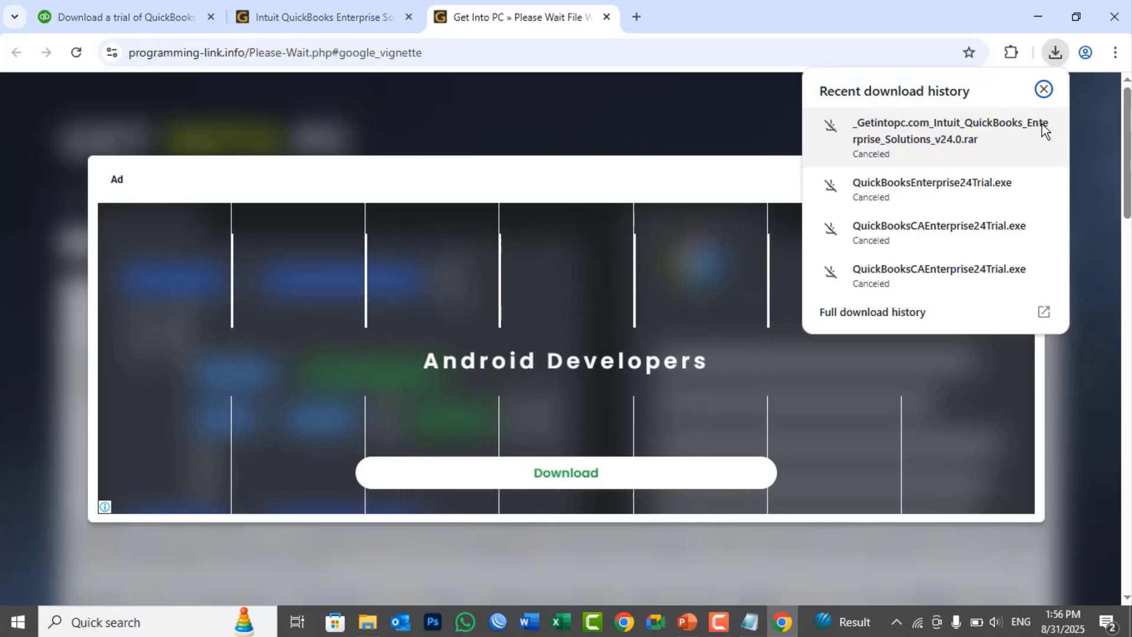
pyautogui.click(608, 17)
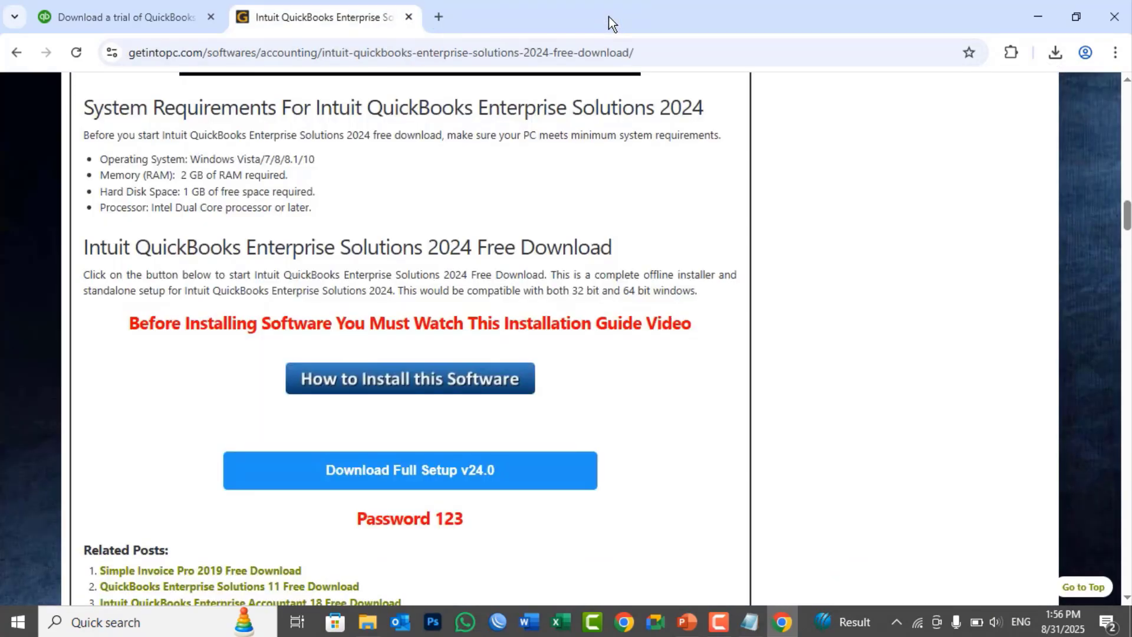
# Step: Switch to the QuickBooks Desktop 2024 Software folder and examine the Get Into PC v24.0 WinRAR archive and its extracted folder
pyautogui.click(779, 616)
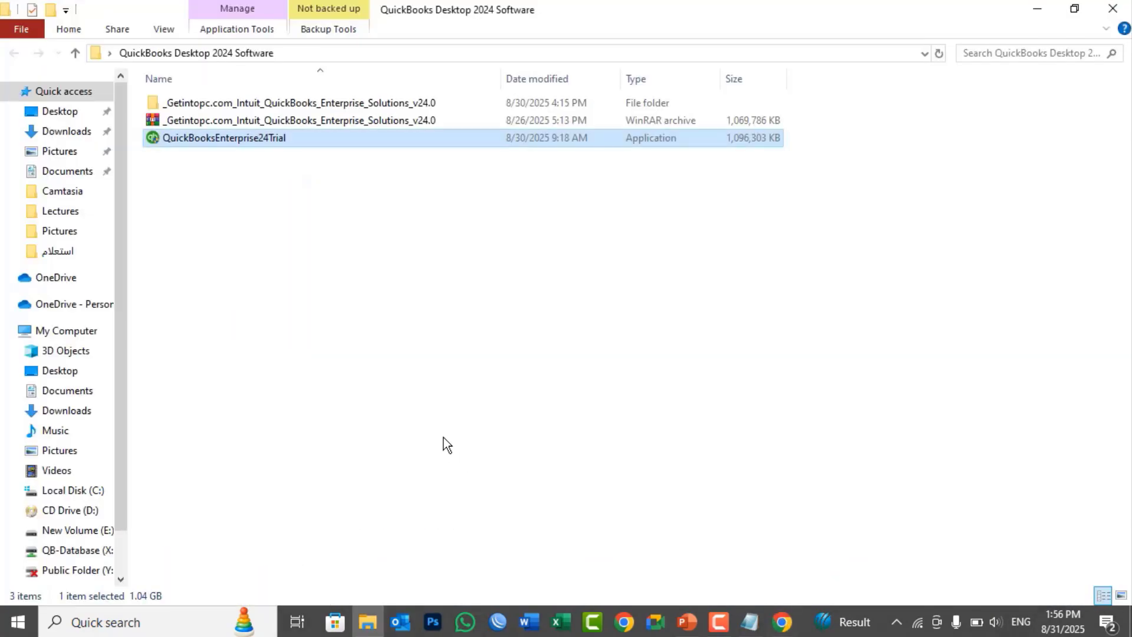
pyautogui.click(214, 122)
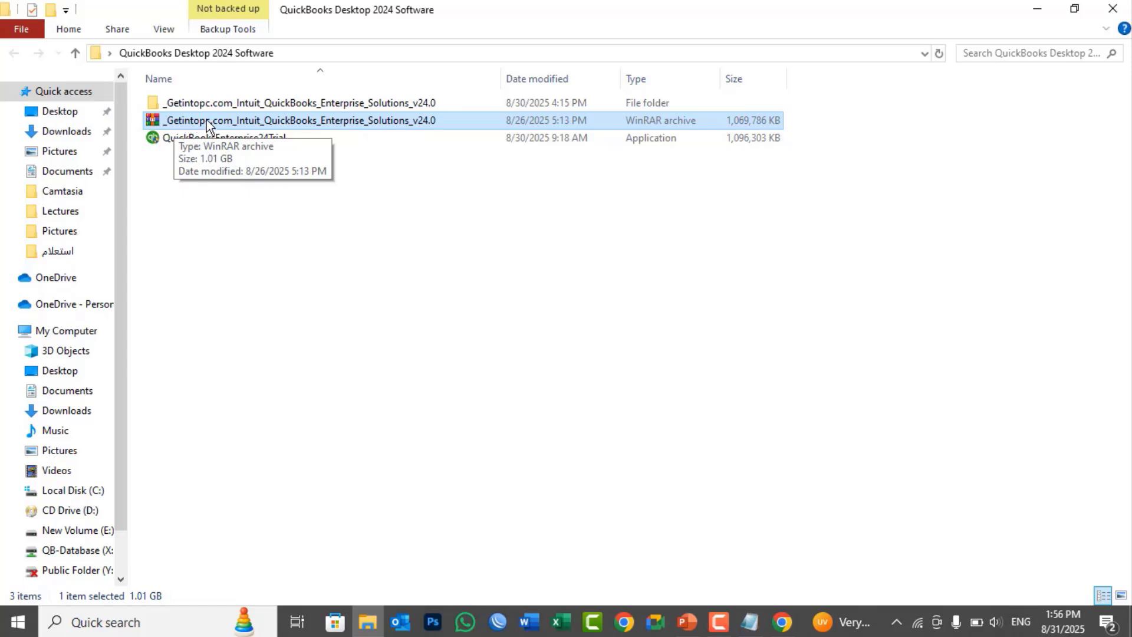
pyautogui.click(201, 106)
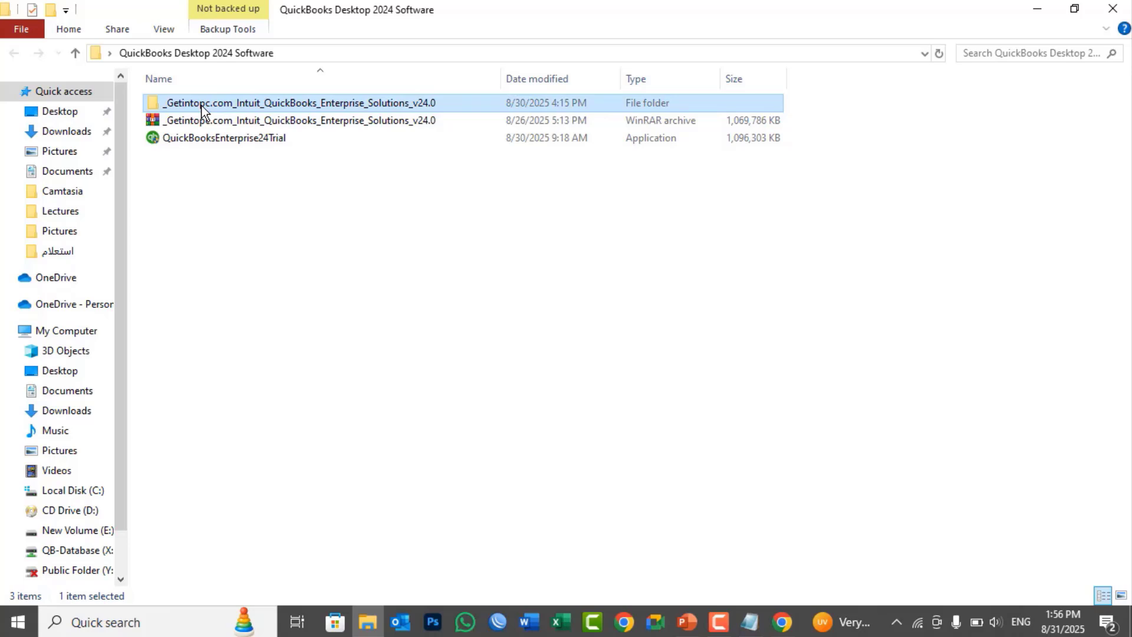
pyautogui.doubleClick(201, 106)
pyautogui.hotkey('alt', 'Left')
pyautogui.click(200, 120)
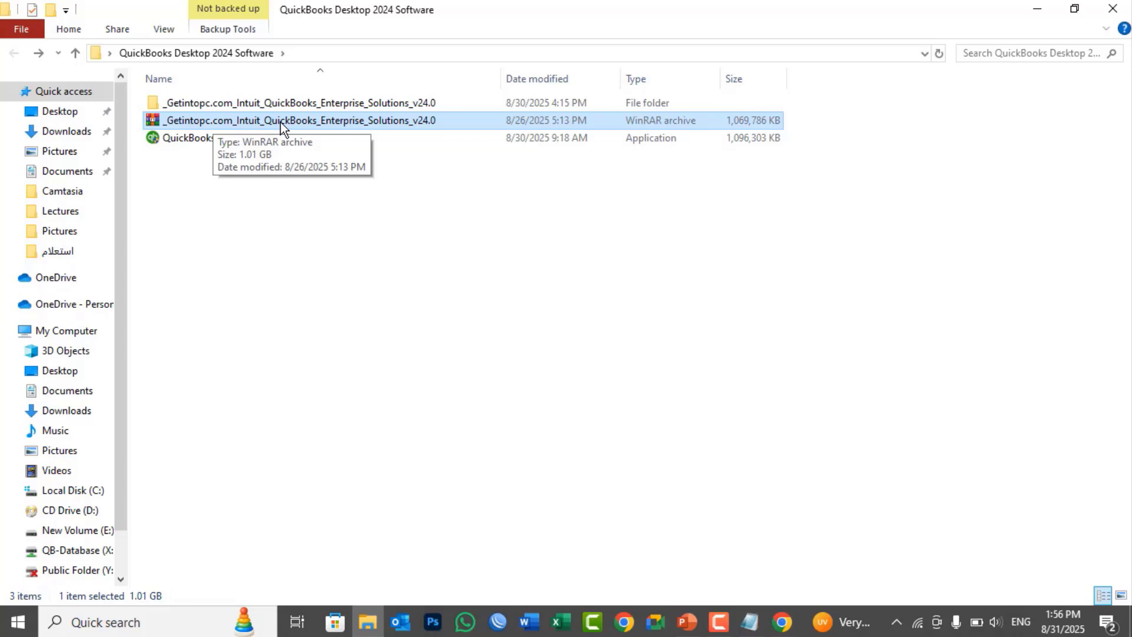
# Step: View the setup files inside the extracted Intuit_QuickBooks_Enterprise_Solutions_v24.0 folder, return to QuickBooks Desktop 2024 Software and select the WinRAR archive
pyautogui.doubleClick(271, 102)
pyautogui.doubleClick(270, 102)
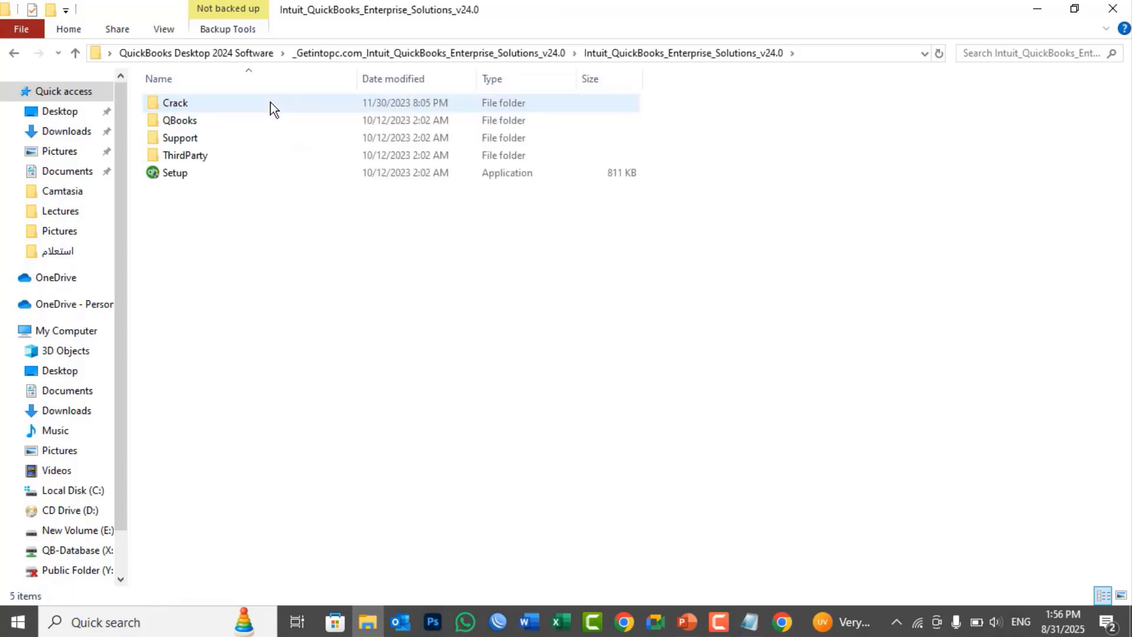
pyautogui.hotkey('alt', 'Left')
pyautogui.hotkey('alt', 'Left')
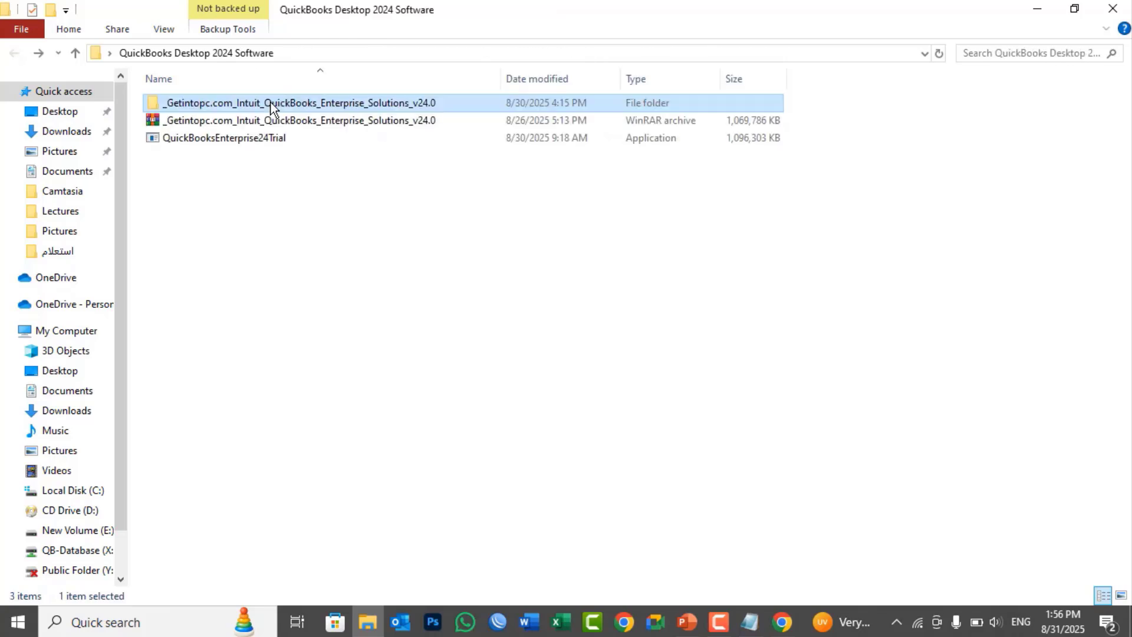
pyautogui.click(257, 121)
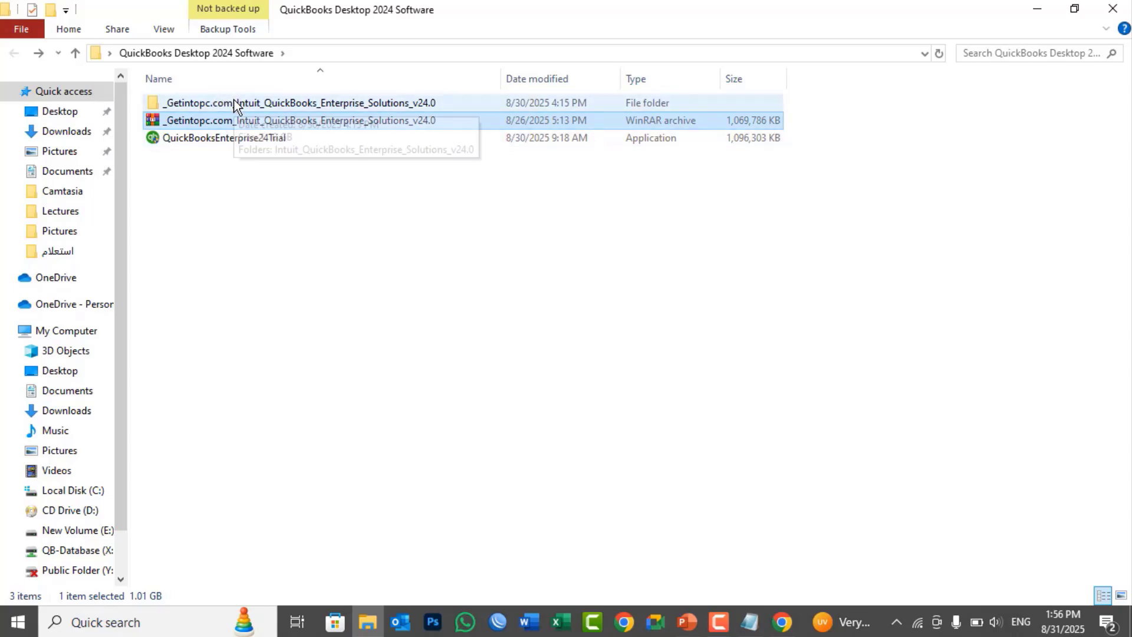
# Step: Return to Chrome and look over the Intuit QuickBooks Enterprise Solutions 2024 page again, down to its comments
pyautogui.click(781, 627)
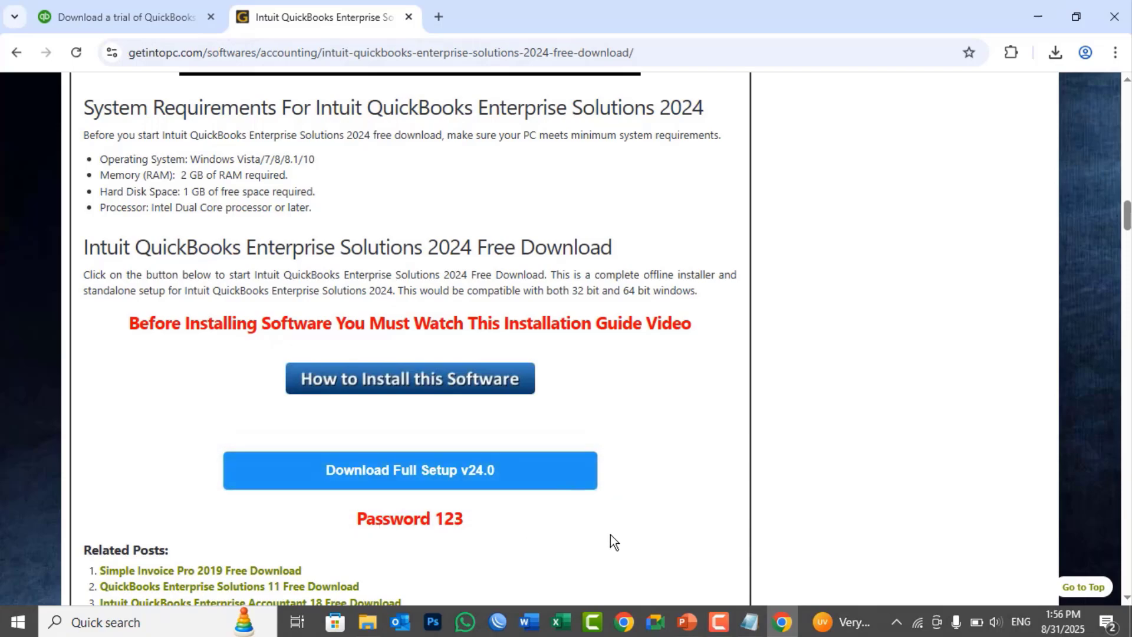
pyautogui.scroll(15, 566, 340)
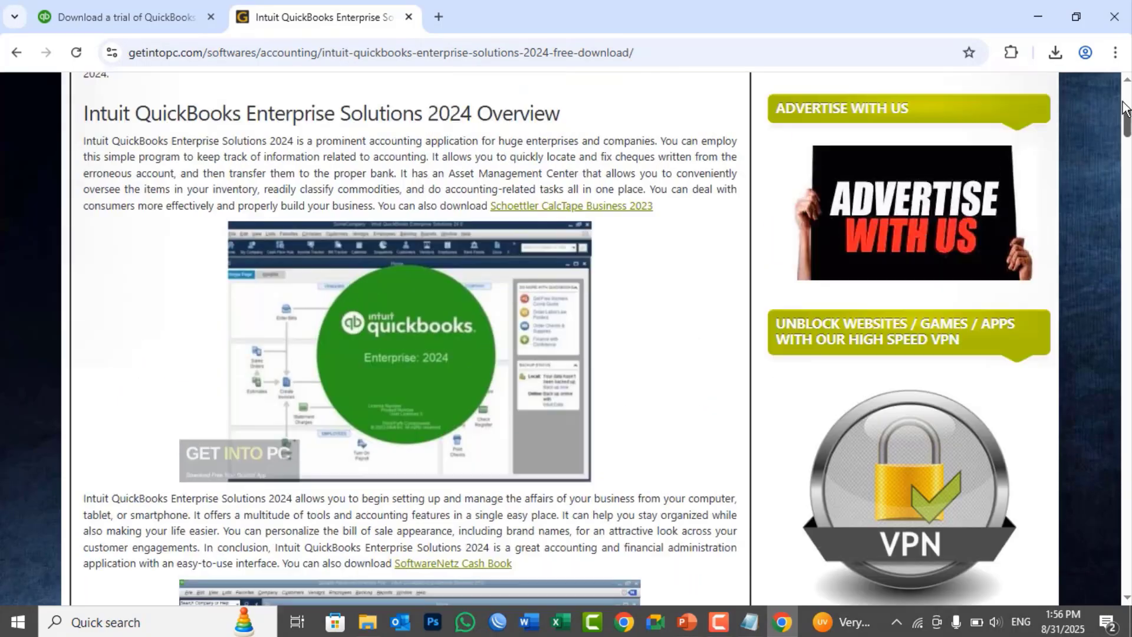
pyautogui.scroll(-10, 566, 339)
pyautogui.scroll(-10, 944, 419)
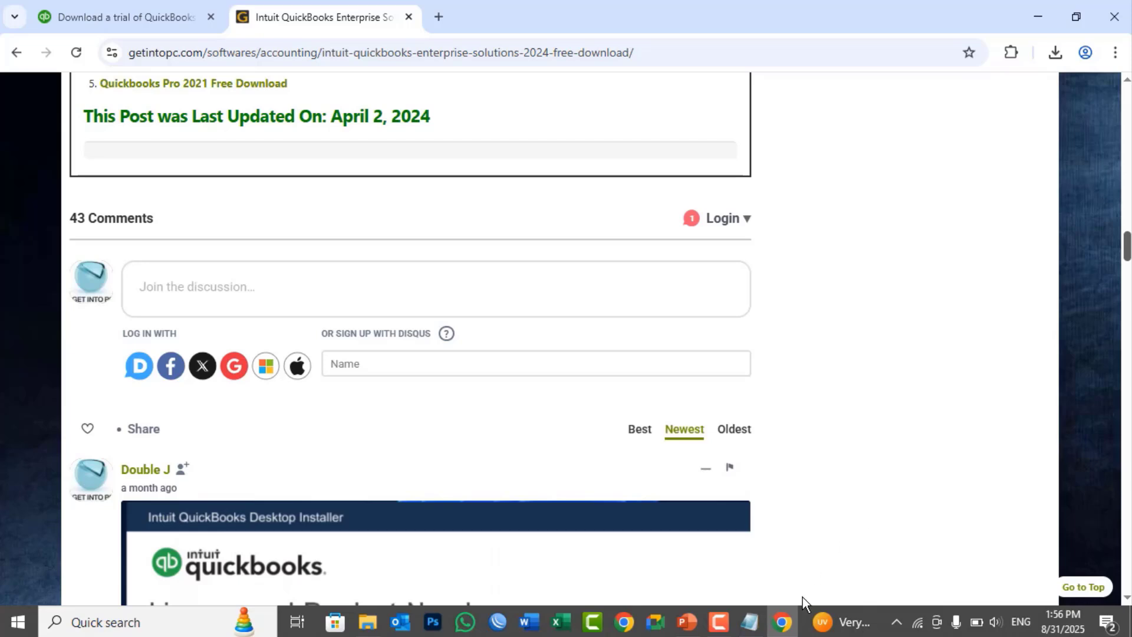
# Step: Minimize Chrome and close the QuickBooks Desktop 2024 Software folder to return to the desktop
pyautogui.click(785, 622)
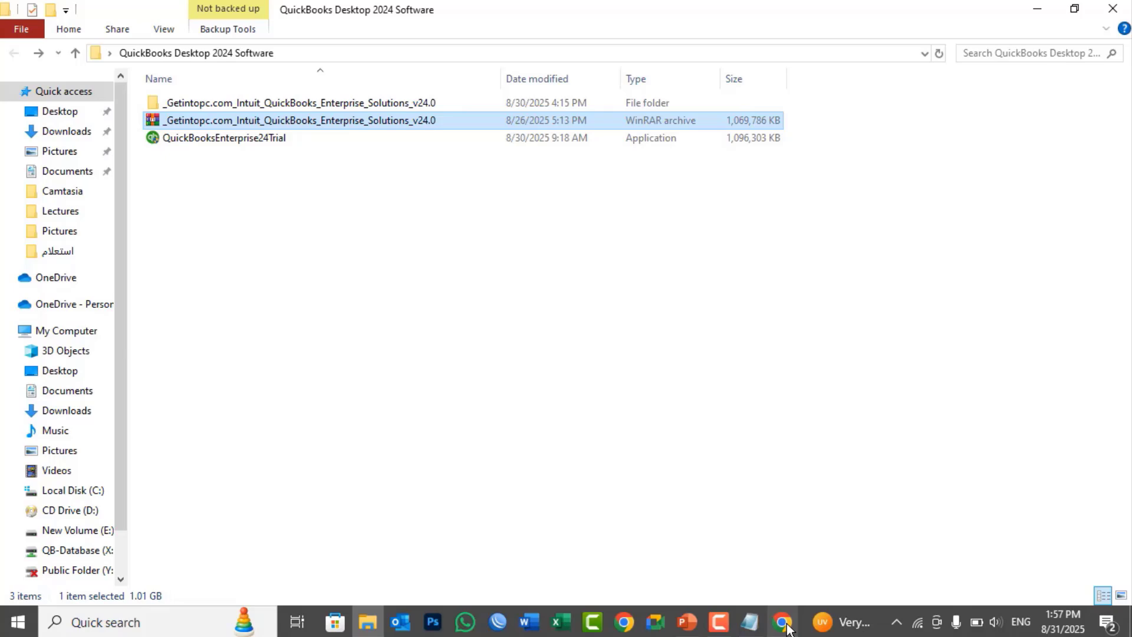
pyautogui.click(1113, 8)
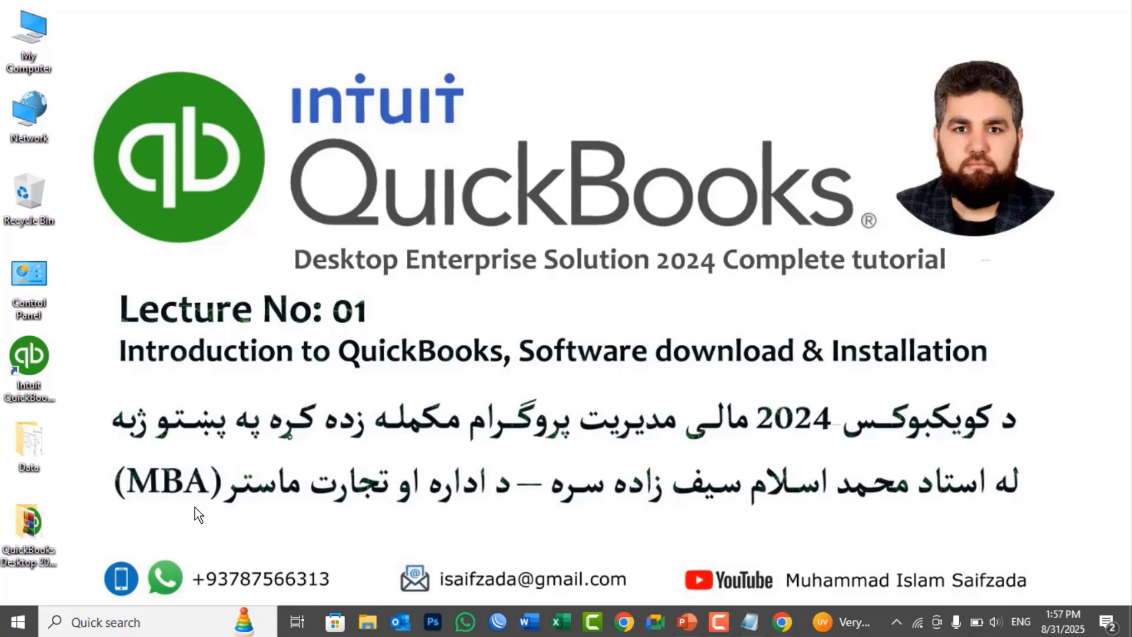
pyautogui.moveTo(101, 544); pyautogui.dragTo(337, 598)
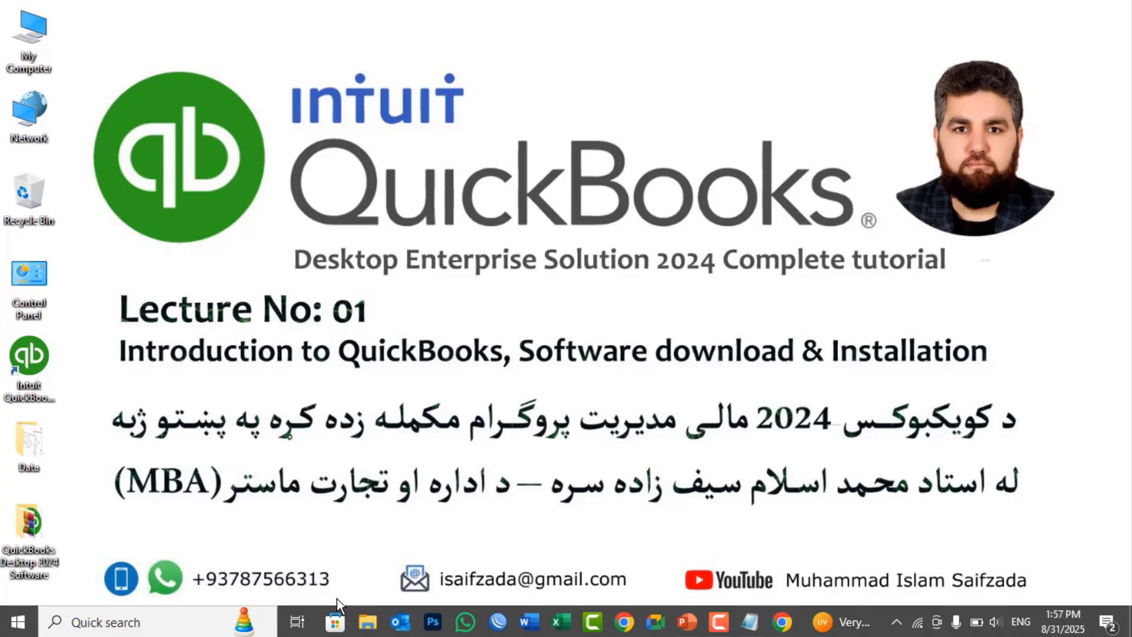